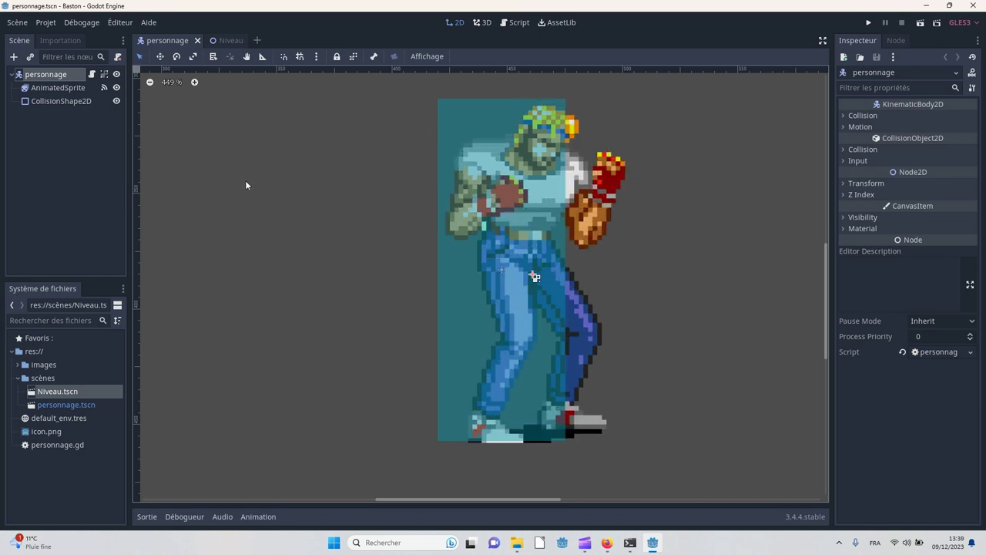
- Add an Area2D child named poingdroit under personnage, then begin adding a child node to it
{"action": "right_click", "coordinate": [40, 78]}
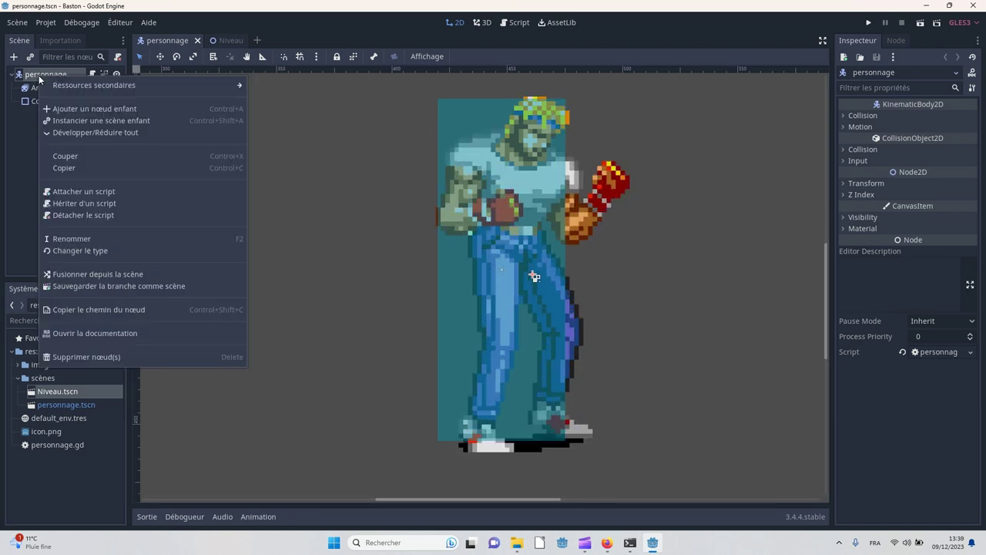
{"action": "left_click", "coordinate": [60, 110]}
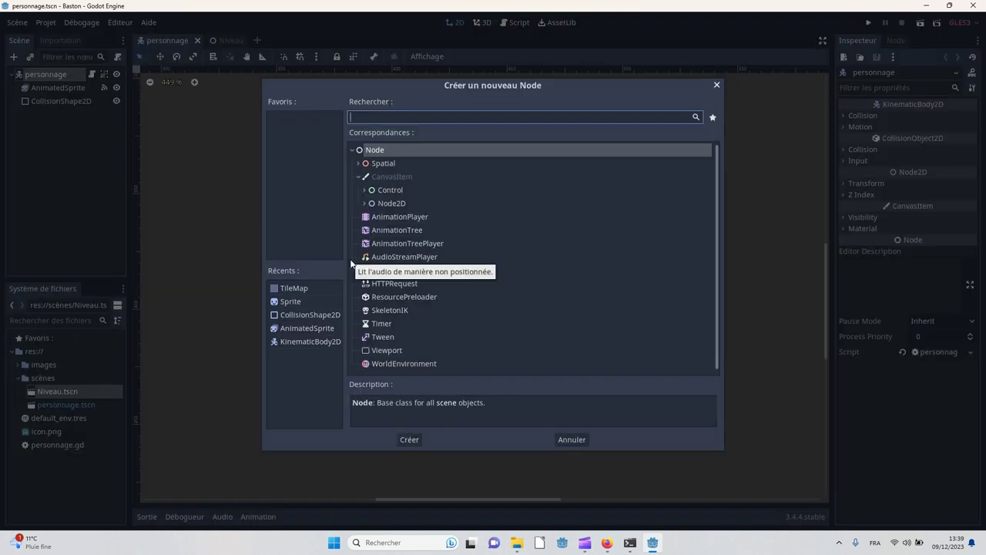
{"action": "type", "text": "area"}
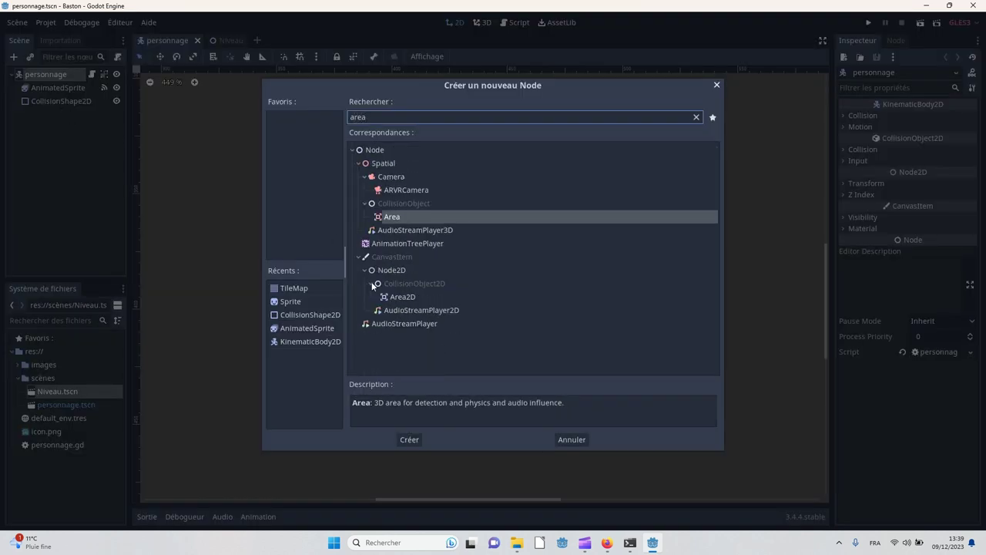
{"action": "double_click", "coordinate": [398, 295]}
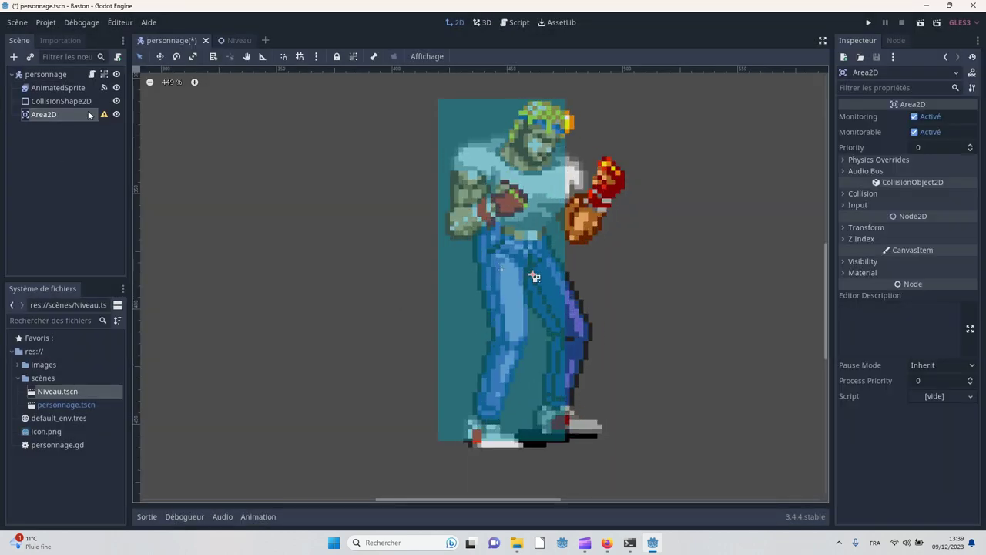
{"action": "double_click", "coordinate": [60, 114]}
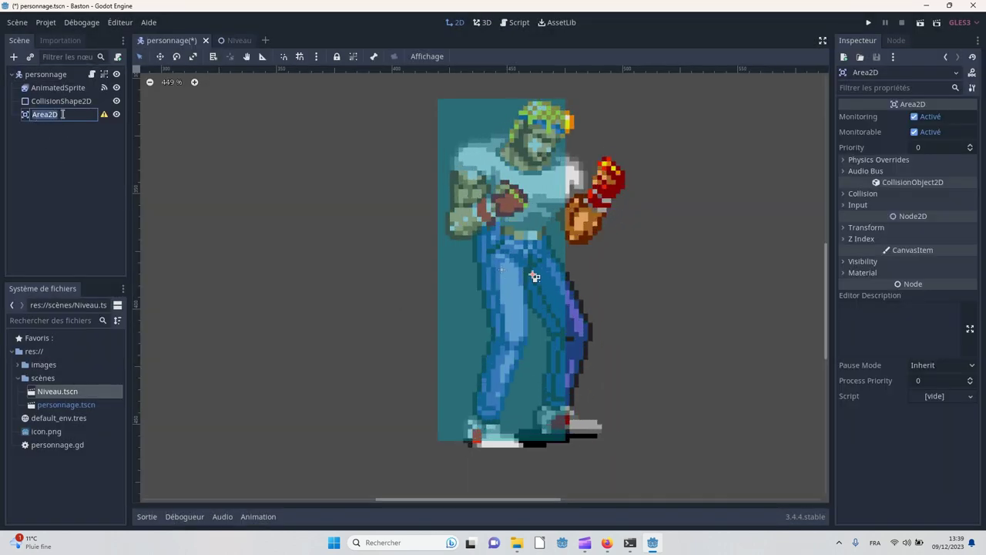
{"action": "type", "text": "po"}
{"action": "type", "text": "ingdroit"}
{"action": "left_click", "coordinate": [45, 143]}
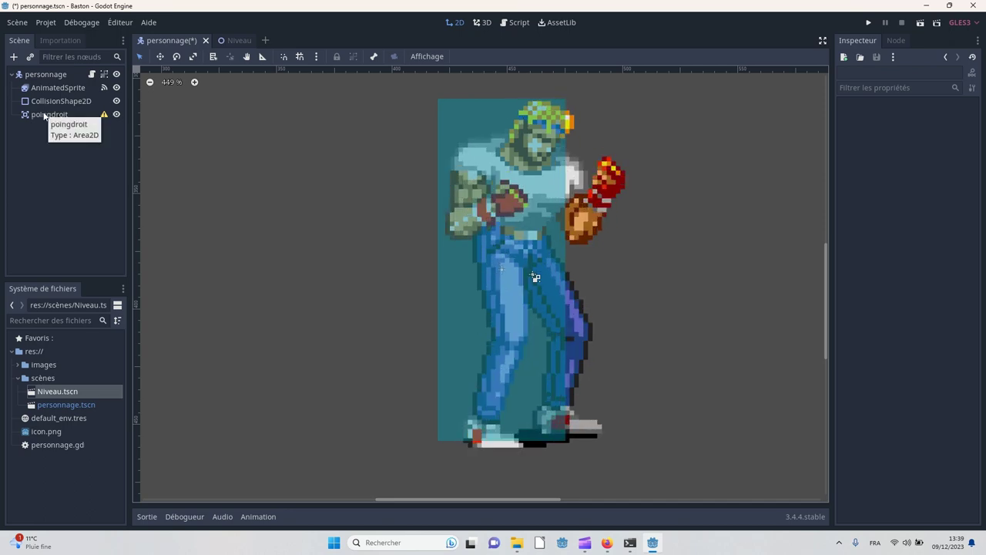
{"action": "right_click", "coordinate": [44, 115]}
{"action": "left_click", "coordinate": [61, 121]}
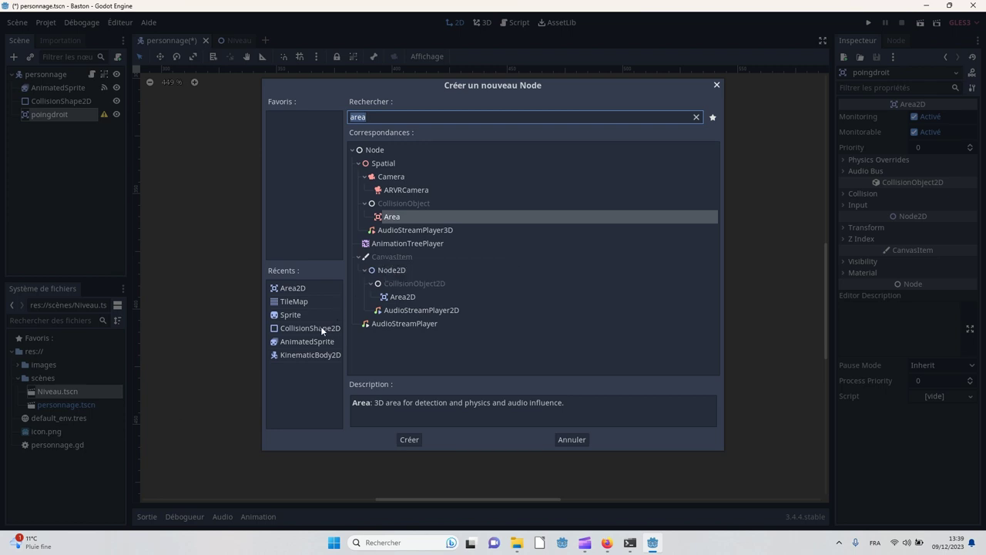
- Create a CollisionShape2D under poingdroit with a new RectangleShape2D moved onto the character's fist
{"action": "double_click", "coordinate": [296, 330]}
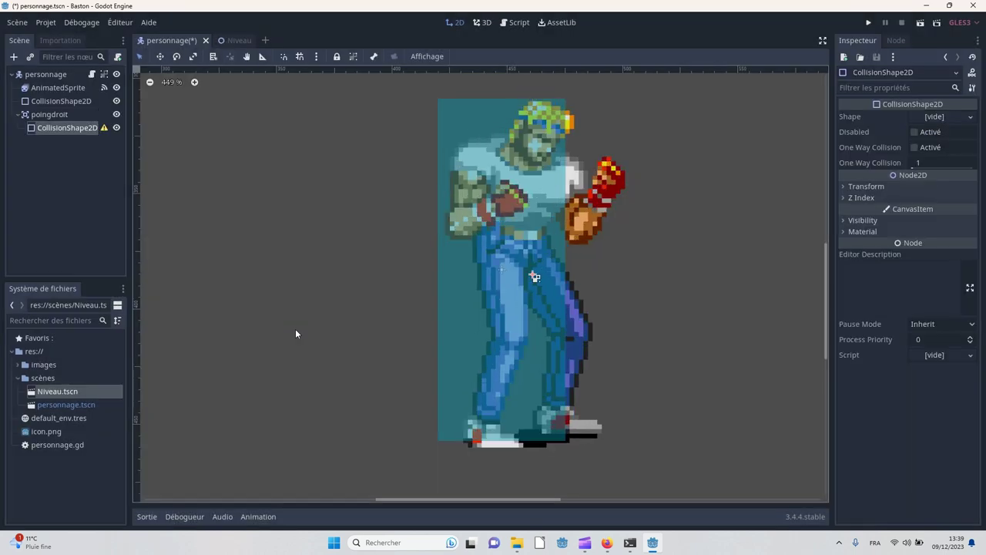
{"action": "left_click", "coordinate": [924, 116]}
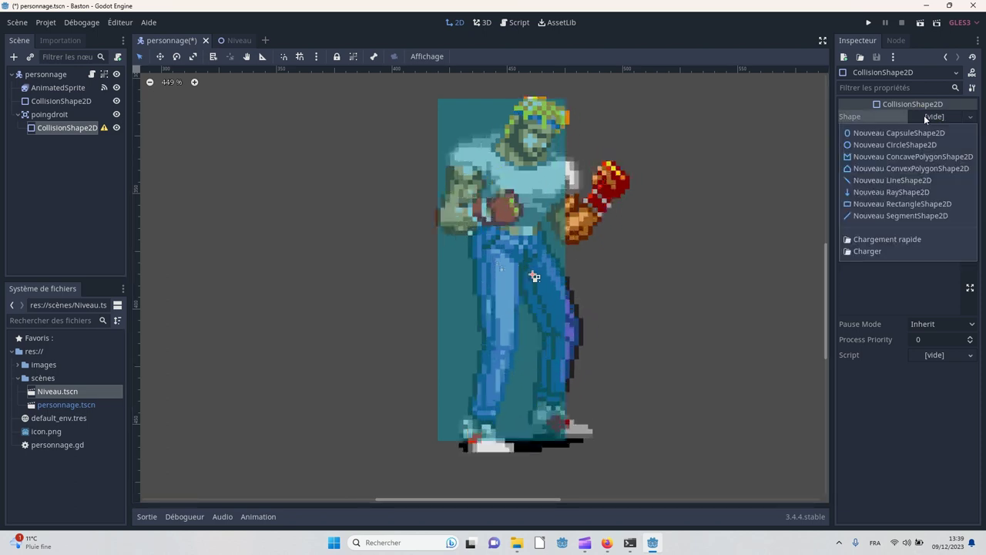
{"action": "left_click", "coordinate": [892, 203]}
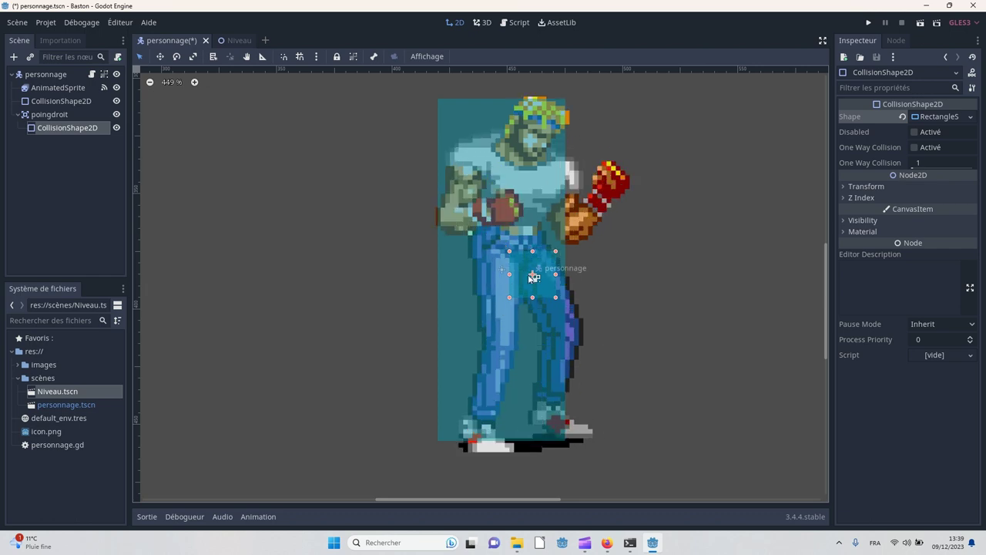
{"action": "left_click", "coordinate": [534, 275]}
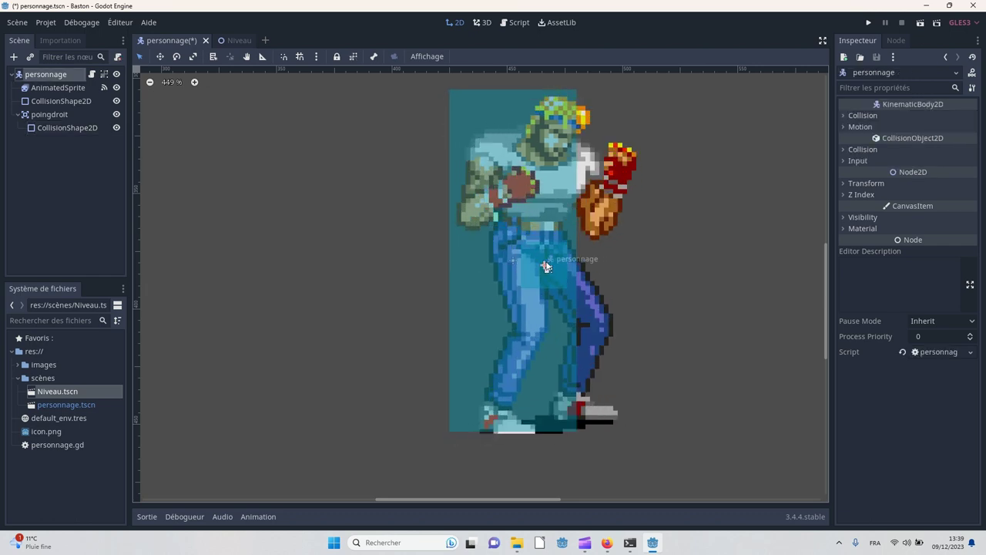
{"action": "left_click", "coordinate": [102, 73]}
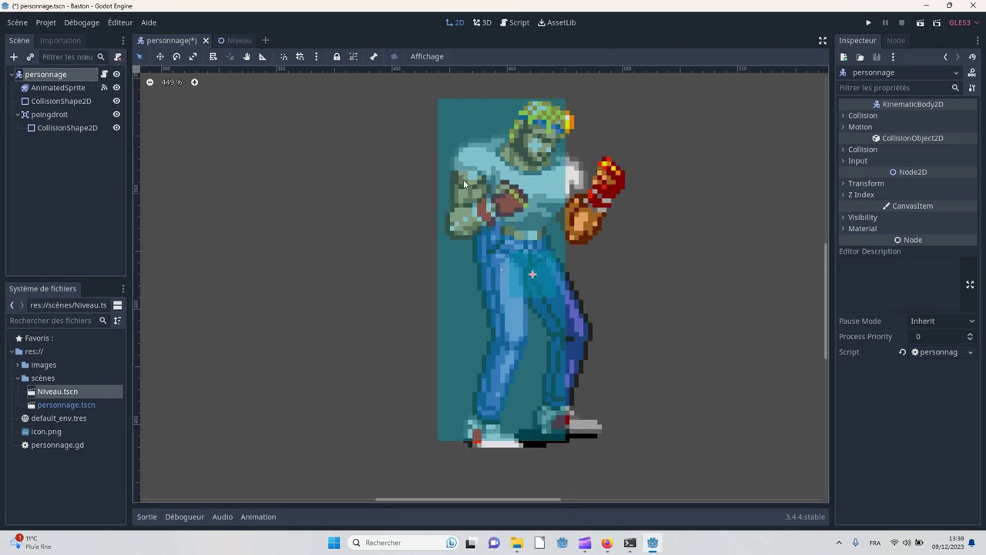
{"action": "left_click_drag", "start_coordinate": [540, 264], "coordinate": [594, 210]}
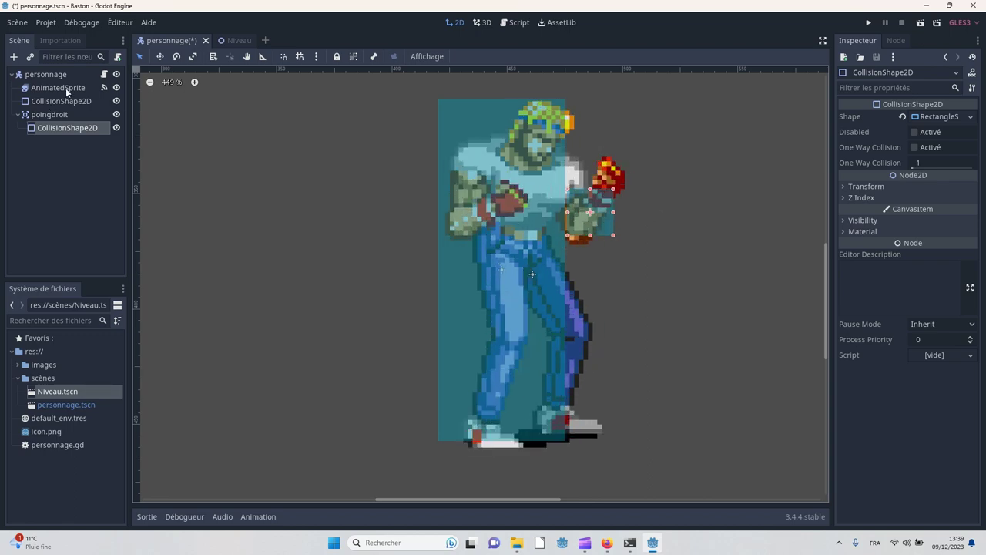
- Set the AnimatedSprite's animation to Poing and reselect poingdroit's collision shape
{"action": "left_click", "coordinate": [65, 88]}
{"action": "left_click", "coordinate": [936, 132]}
{"action": "left_click", "coordinate": [925, 157]}
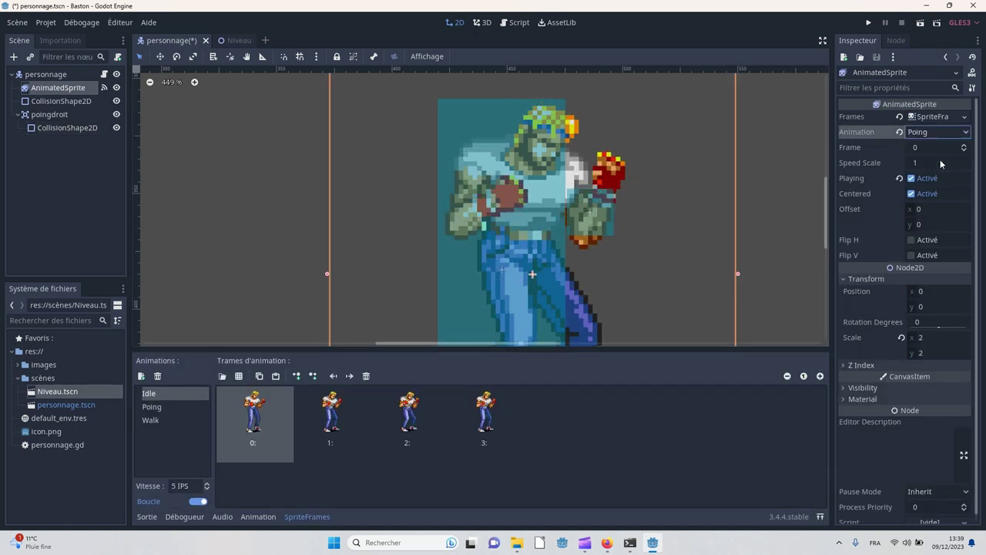
{"action": "left_click", "coordinate": [55, 114]}
{"action": "left_click", "coordinate": [68, 128]}
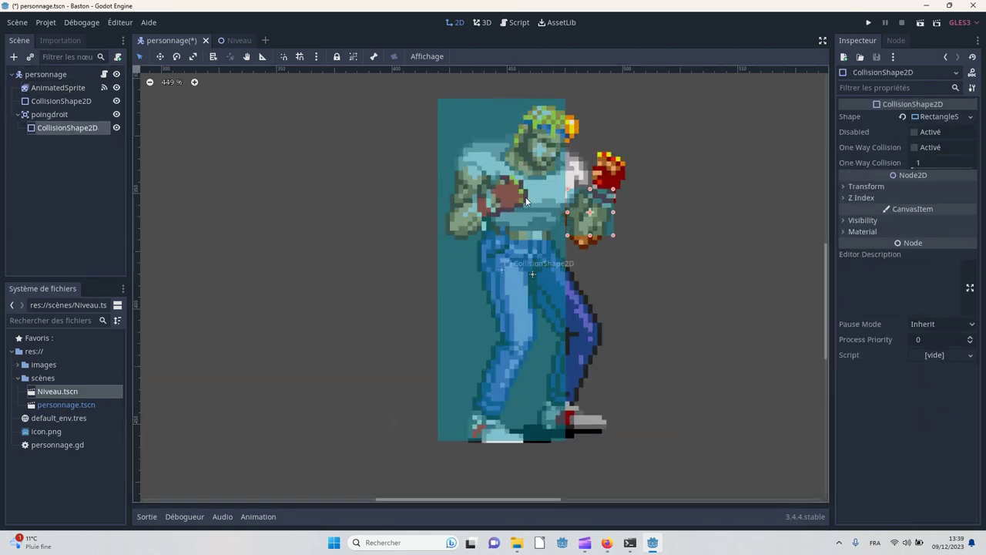
- Stretch poingdroit's rectangle up, right and down so it spans from head height to the knees
{"action": "mouse_move", "coordinate": [614, 187]}
{"action": "left_mouse_down"}
{"action": "mouse_move", "coordinate": [701, 128]}
{"action": "mouse_move", "coordinate": [687, 127]}
{"action": "left_mouse_up"}
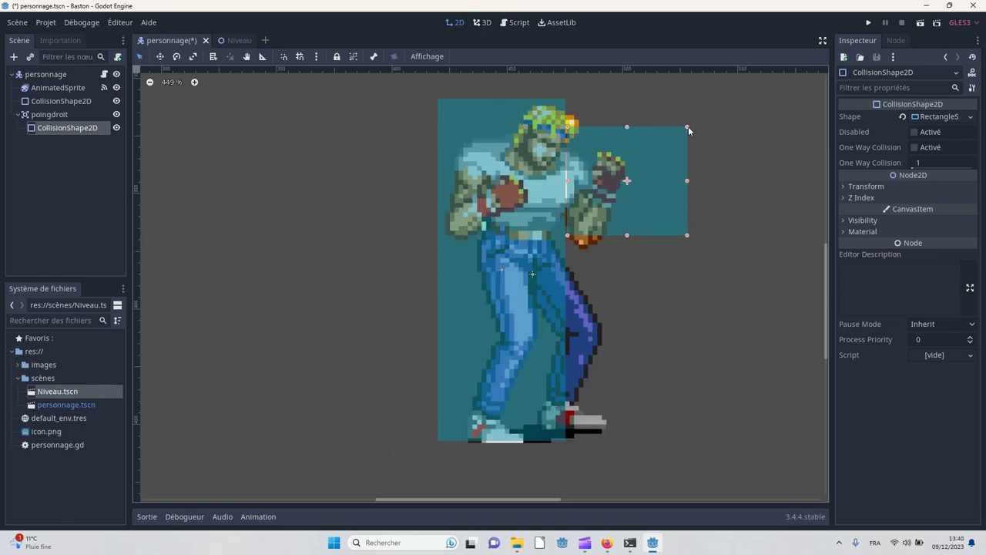
{"action": "left_click_drag", "start_coordinate": [687, 126], "coordinate": [689, 127]}
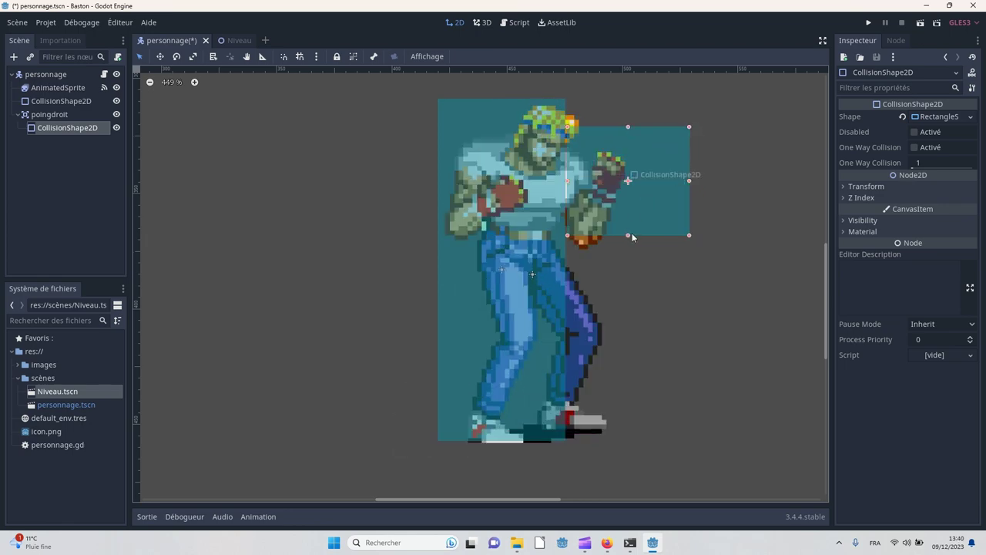
{"action": "left_click_drag", "start_coordinate": [628, 235], "coordinate": [641, 364]}
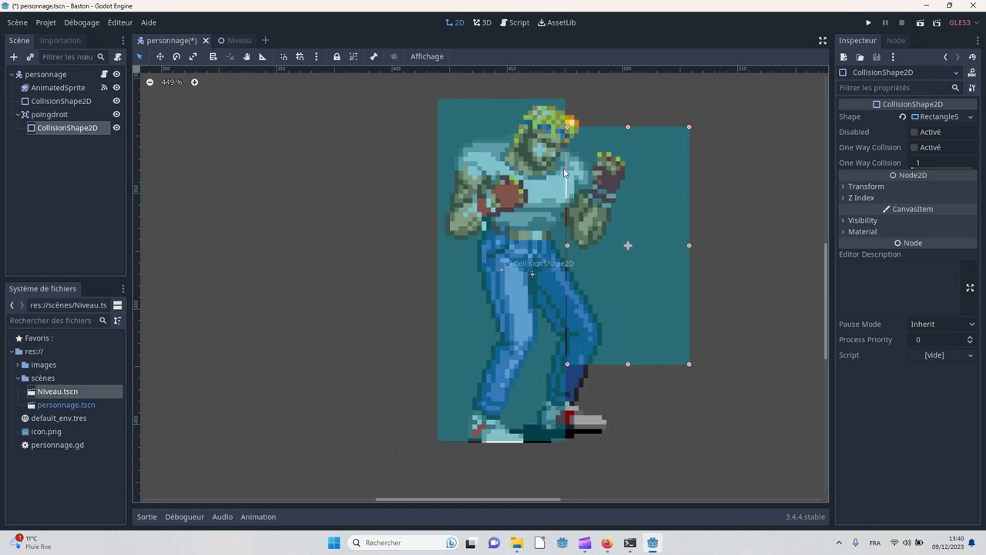
{"action": "scroll", "coordinate": [563, 174], "scroll_direction": "up", "scroll_amount": 1}
{"action": "scroll", "coordinate": [564, 174], "scroll_direction": "up", "scroll_amount": 2}
{"action": "scroll", "coordinate": [564, 174], "scroll_direction": "up", "scroll_amount": 2}
{"action": "scroll", "coordinate": [563, 174], "scroll_direction": "up", "scroll_amount": 2}
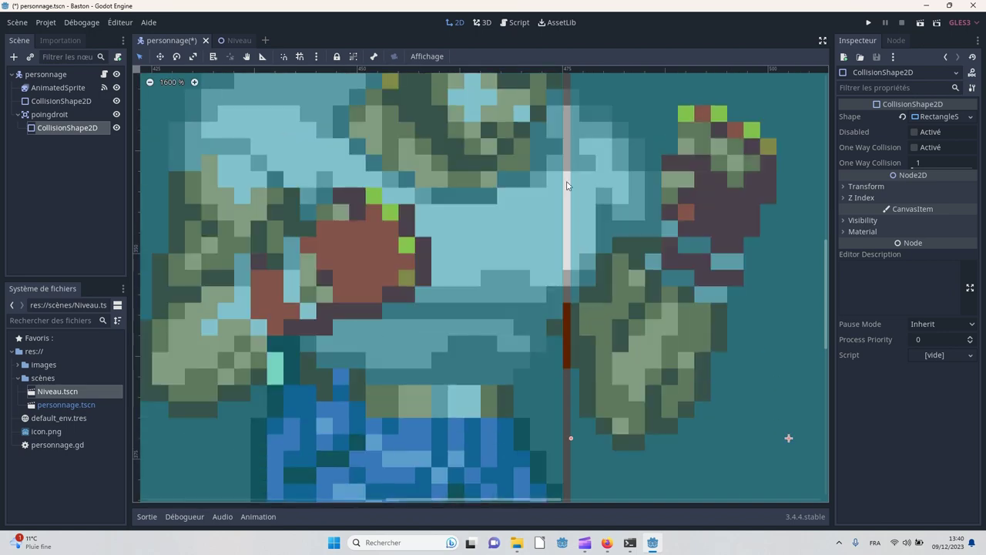
{"action": "scroll", "coordinate": [563, 212], "scroll_direction": "up", "scroll_amount": 1}
{"action": "scroll", "coordinate": [563, 207], "scroll_direction": "down", "scroll_amount": 1}
{"action": "scroll", "coordinate": [569, 171], "scroll_direction": "down", "scroll_amount": 1}
{"action": "scroll", "coordinate": [566, 181], "scroll_direction": "down", "scroll_amount": 2}
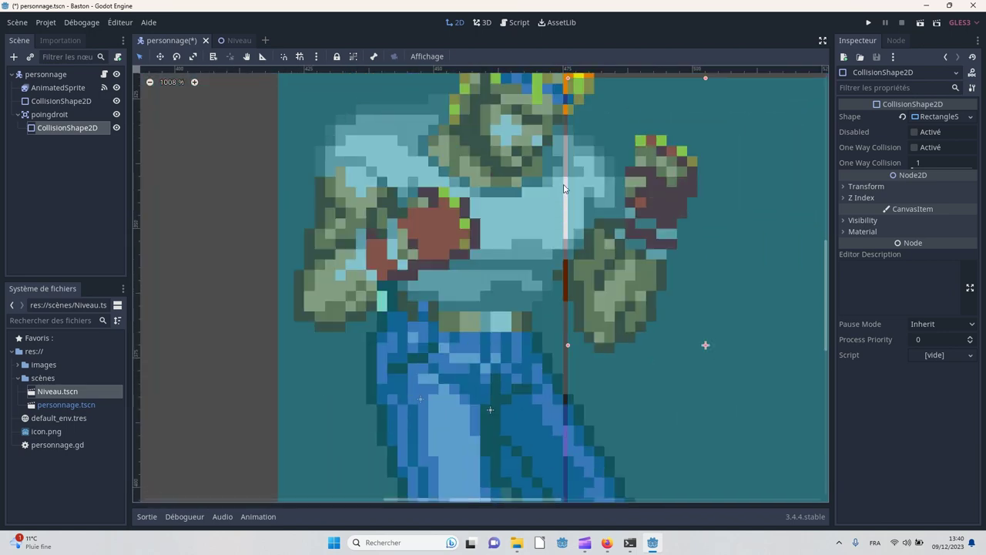
{"action": "scroll", "coordinate": [564, 187], "scroll_direction": "down", "scroll_amount": 1}
{"action": "scroll", "coordinate": [564, 187], "scroll_direction": "down", "scroll_amount": 1}
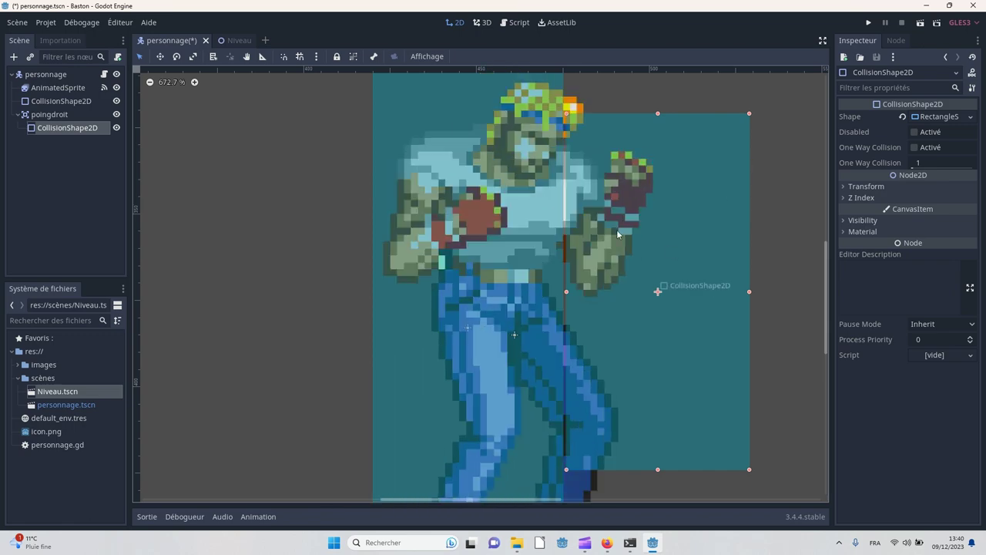
{"action": "scroll", "coordinate": [516, 218], "scroll_direction": "down", "scroll_amount": 3}
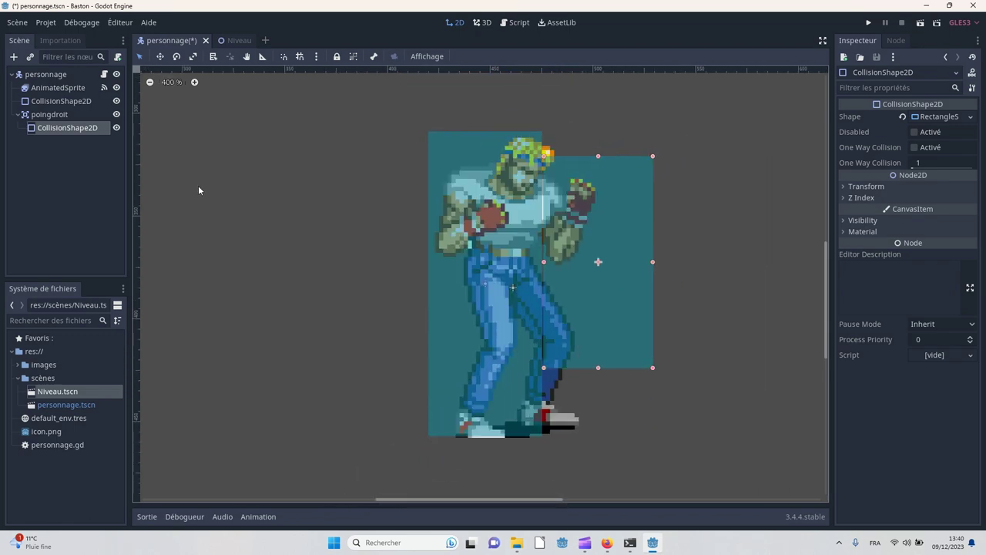
{"action": "left_click", "coordinate": [49, 183]}
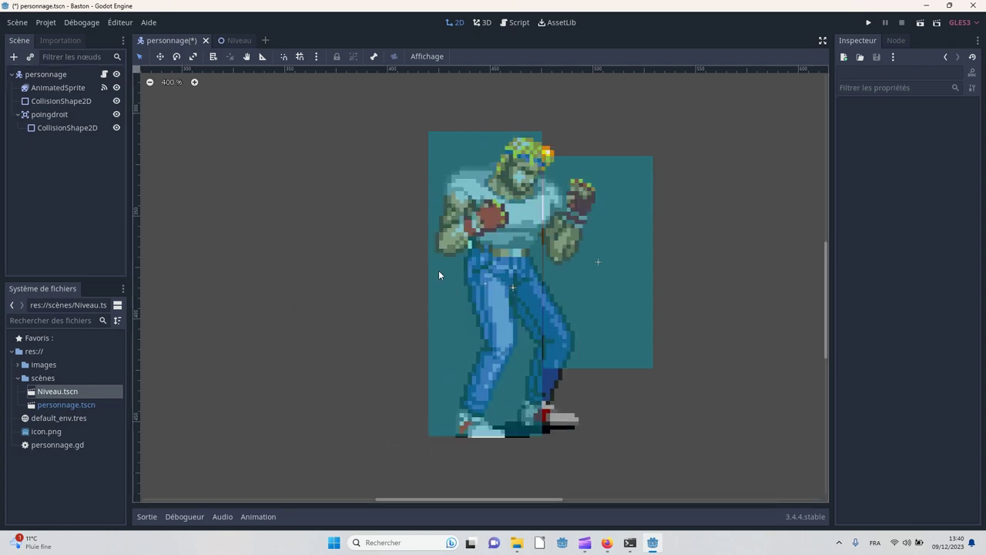
- Add a second Area2D named poinggauche under personnage, then begin adding a child node to it
{"action": "right_click", "coordinate": [39, 77]}
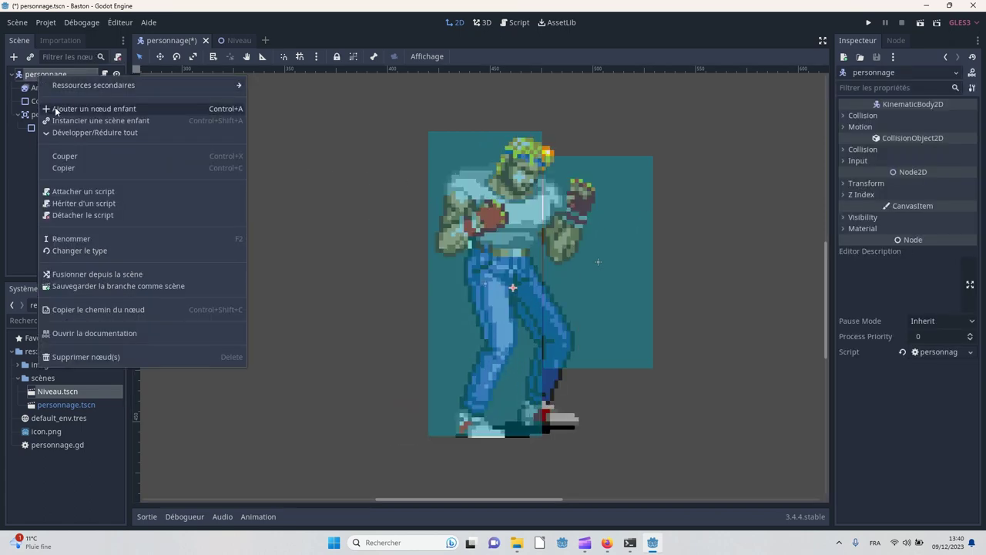
{"action": "left_click", "coordinate": [55, 106]}
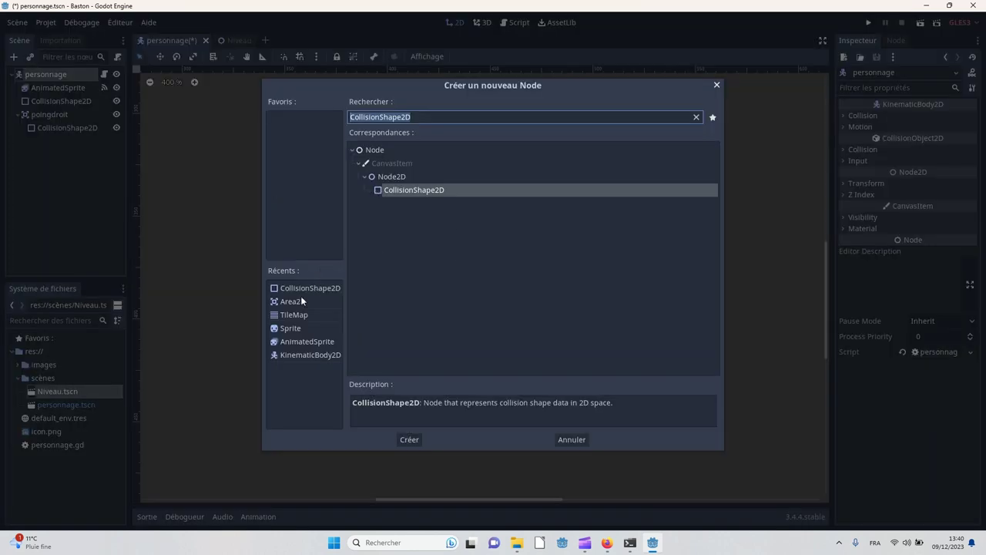
{"action": "double_click", "coordinate": [293, 301]}
{"action": "left_click", "coordinate": [46, 141]}
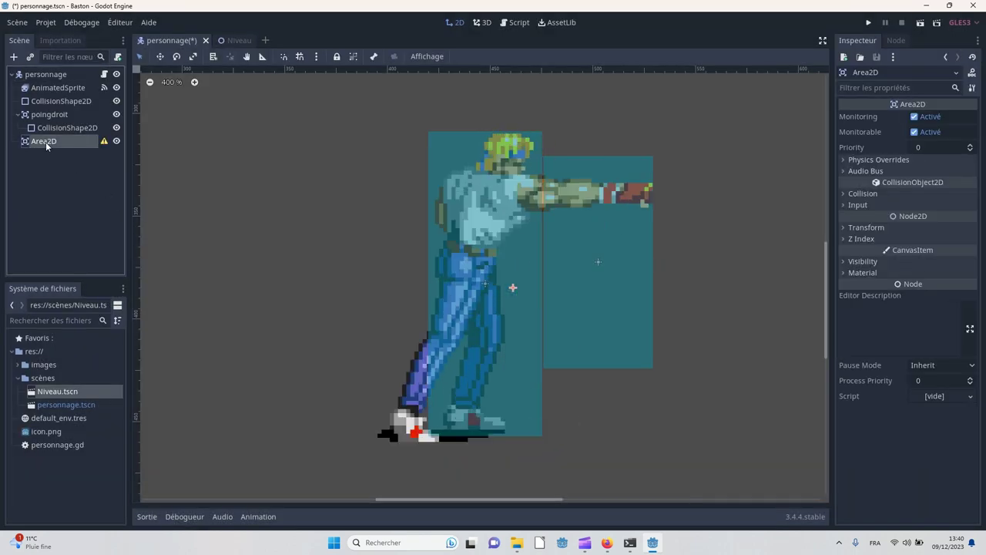
{"action": "left_click", "coordinate": [46, 142]}
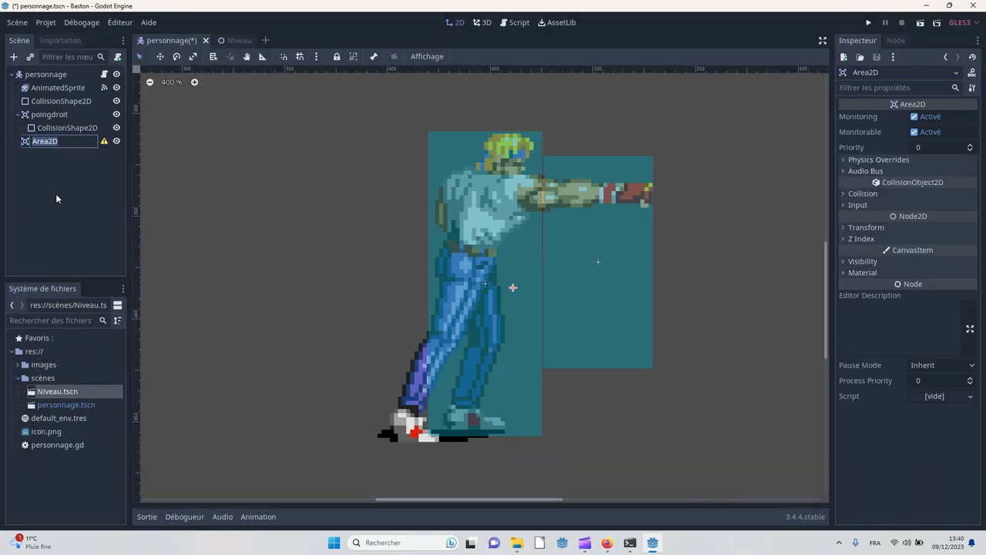
{"action": "type", "text": "poing"}
{"action": "type", "text": "gauche"}
{"action": "left_click", "coordinate": [54, 180]}
{"action": "right_click", "coordinate": [55, 141]}
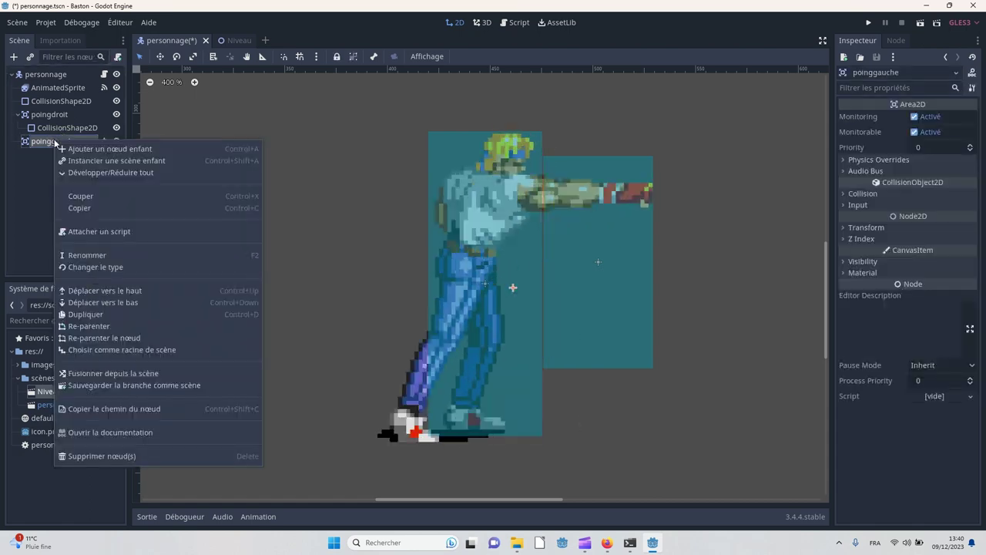
{"action": "left_click", "coordinate": [71, 151]}
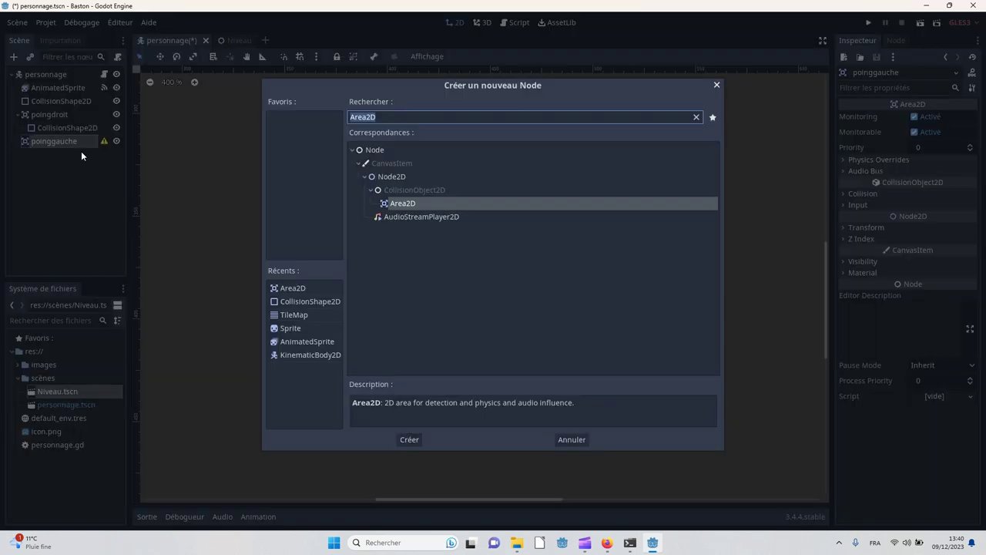
- Give poinggauche a CollisionShape2D with a RectangleShape2D dragged onto the fighter's left side
{"action": "double_click", "coordinate": [303, 301]}
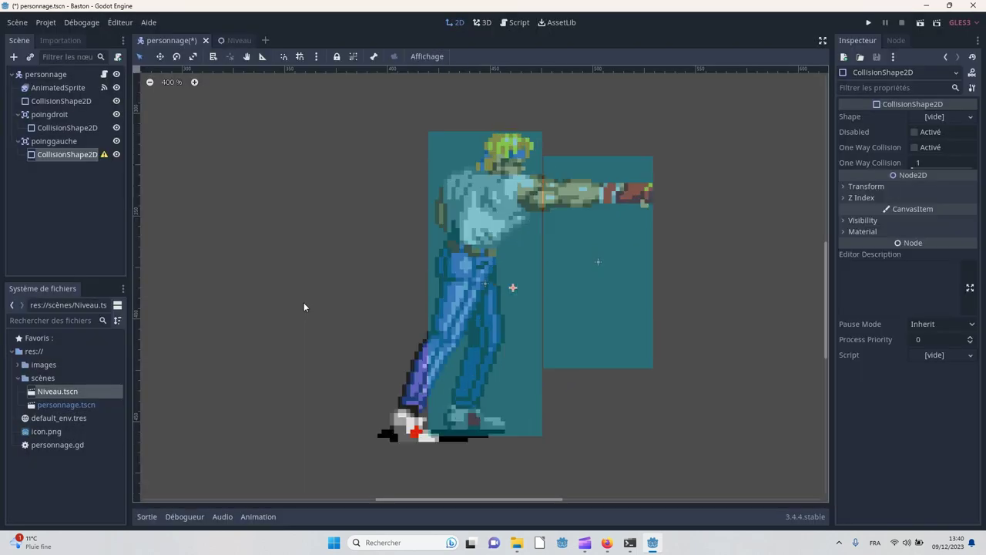
{"action": "left_click", "coordinate": [937, 117]}
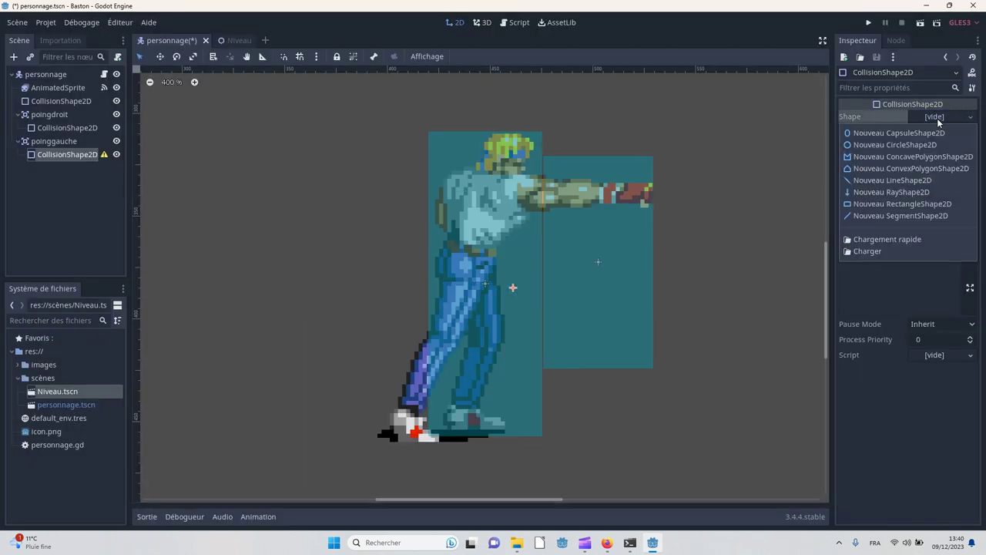
{"action": "left_click", "coordinate": [905, 202]}
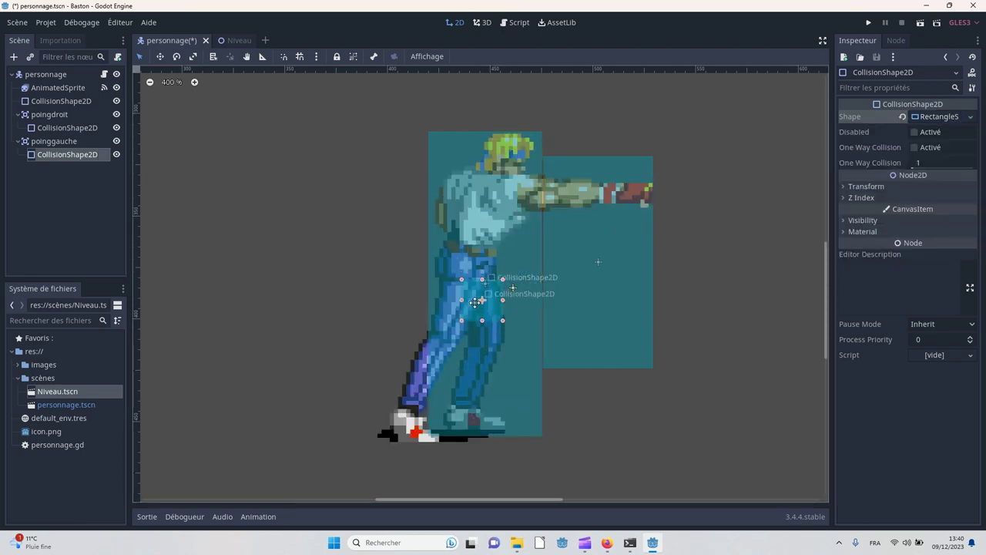
{"action": "mouse_move", "coordinate": [516, 292]}
{"action": "left_mouse_down"}
{"action": "mouse_move", "coordinate": [585, 351]}
{"action": "mouse_move", "coordinate": [551, 348]}
{"action": "mouse_move", "coordinate": [652, 158]}
{"action": "left_mouse_up"}
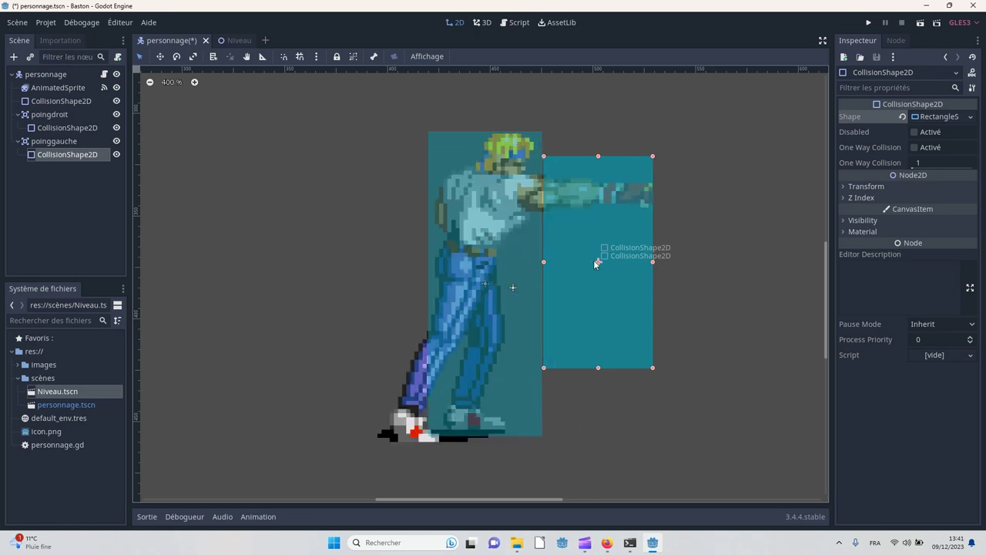
{"action": "left_click_drag", "start_coordinate": [599, 260], "coordinate": [368, 260]}
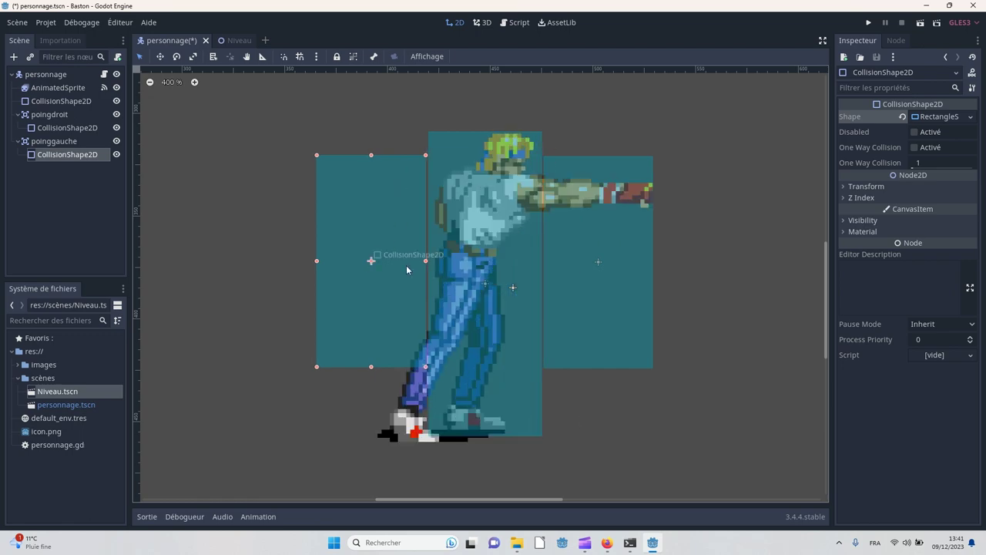
{"action": "left_click", "coordinate": [360, 93]}
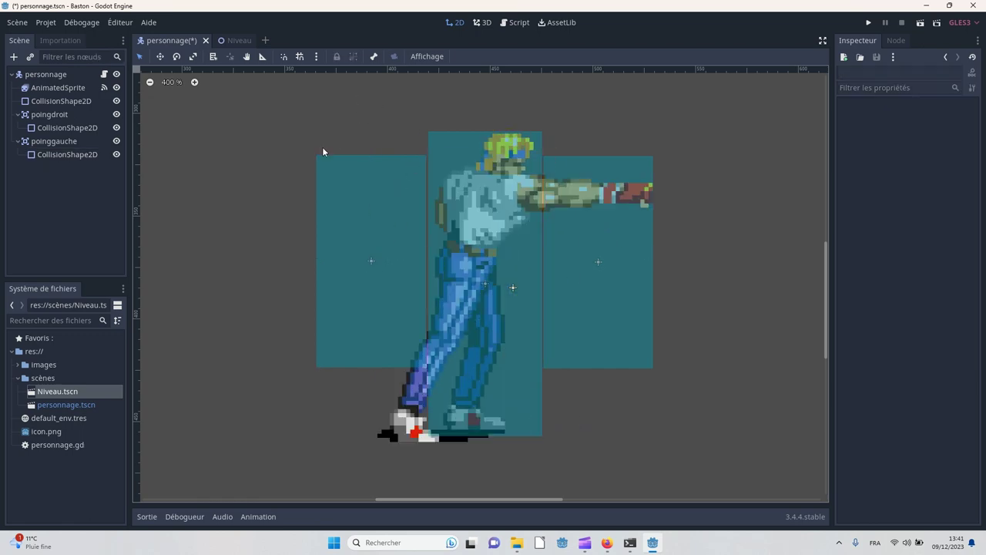
{"action": "left_click", "coordinate": [63, 116]}
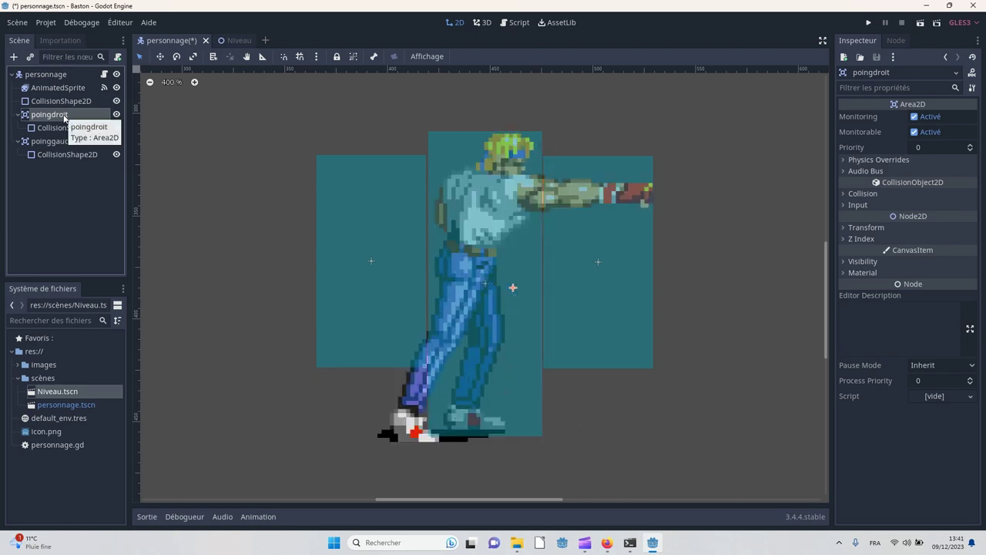
- In Project Settings, name 2D physics layers 1–3 Personnage, Adversaires and Niveau
{"action": "left_click", "coordinate": [48, 23]}
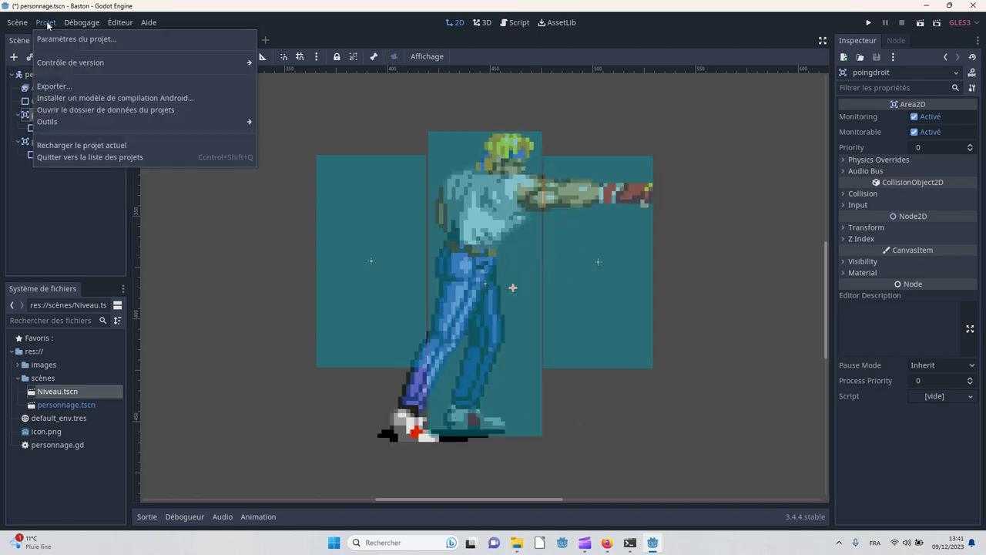
{"action": "left_click", "coordinate": [57, 39]}
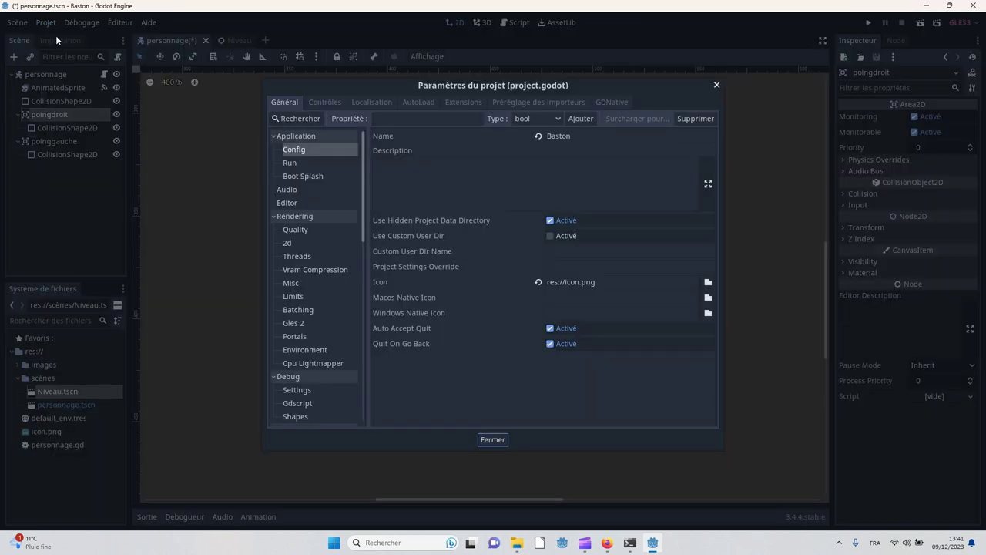
{"action": "scroll", "coordinate": [292, 241], "scroll_direction": "down", "scroll_amount": 5}
{"action": "scroll", "coordinate": [292, 240], "scroll_direction": "down", "scroll_amount": 5}
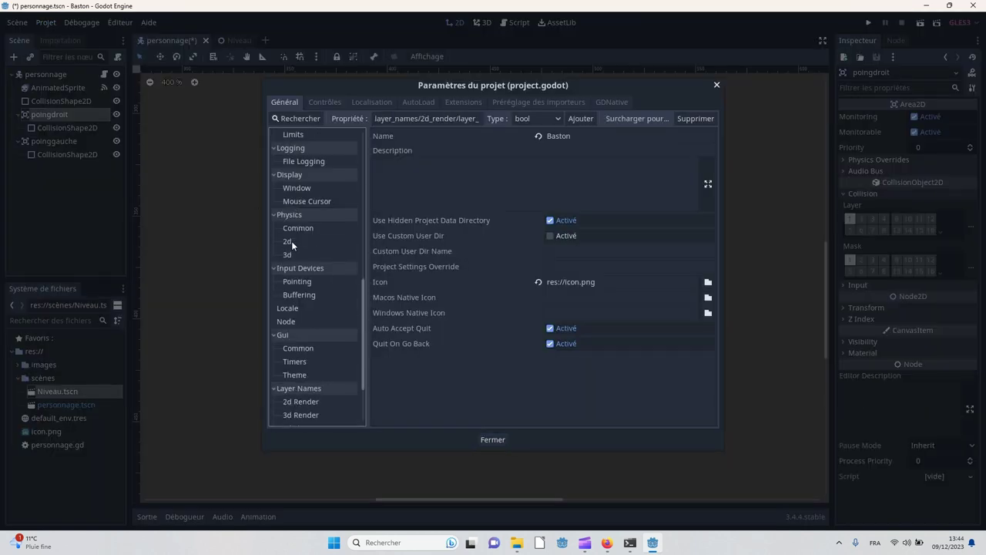
{"action": "scroll", "coordinate": [289, 293], "scroll_direction": "down", "scroll_amount": 3}
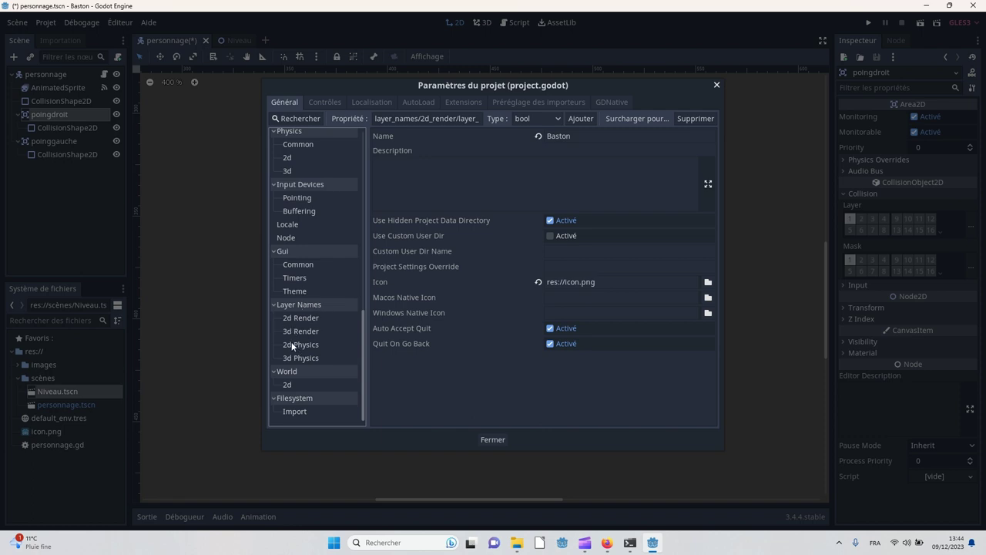
{"action": "left_click", "coordinate": [292, 346]}
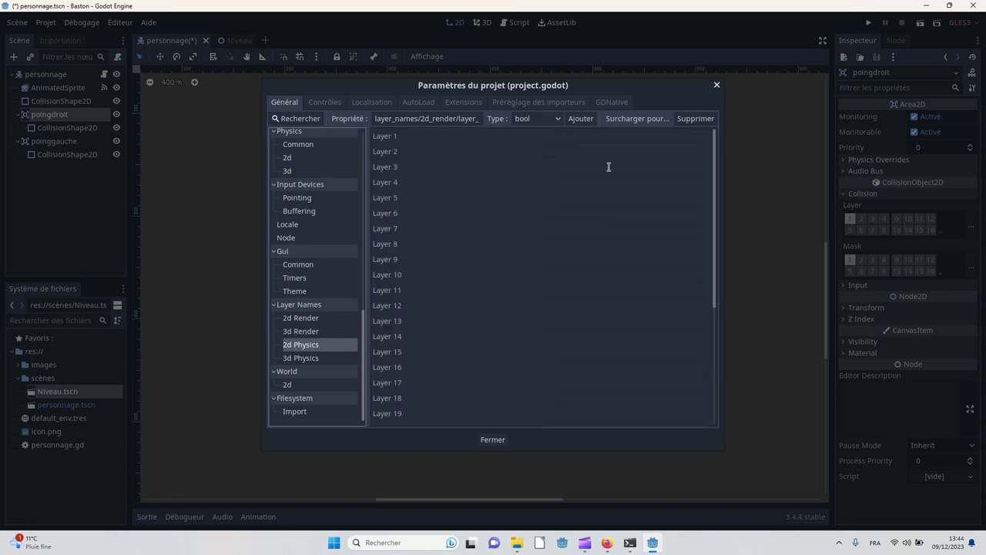
{"action": "left_click", "coordinate": [587, 138]}
{"action": "type", "text": "Personnage"}
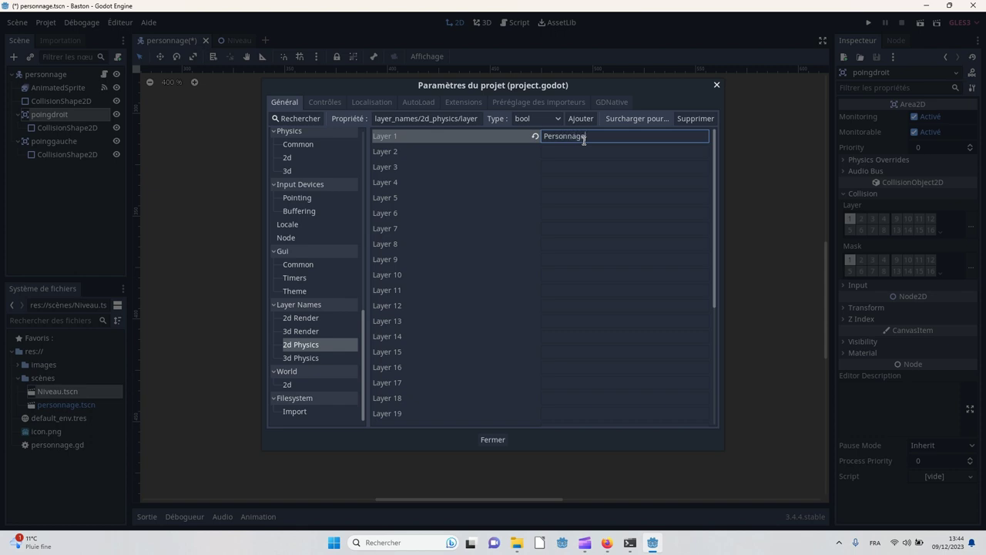
{"action": "left_click", "coordinate": [570, 154]}
{"action": "type", "text": "Adversaires"}
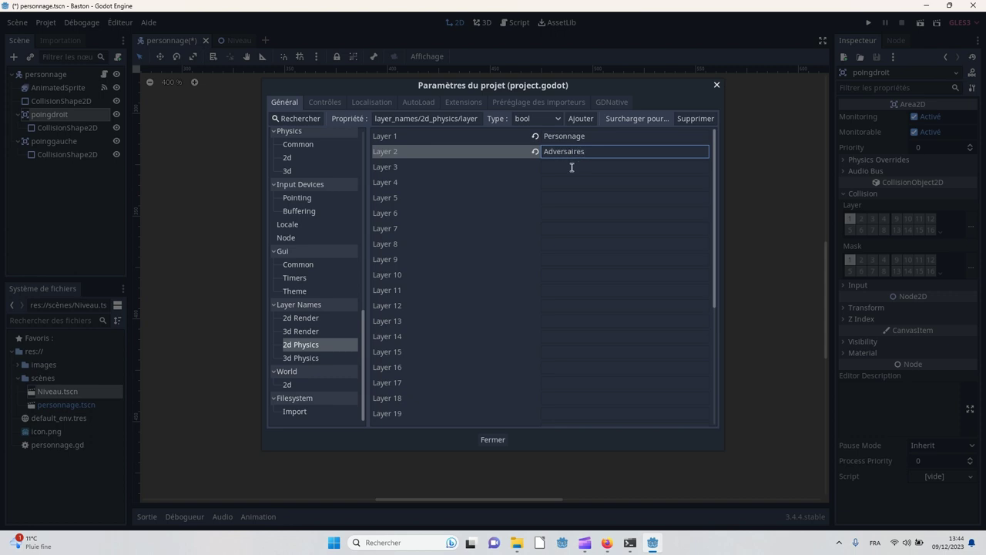
{"action": "left_click", "coordinate": [571, 167]}
{"action": "type", "text": "Niveau"}
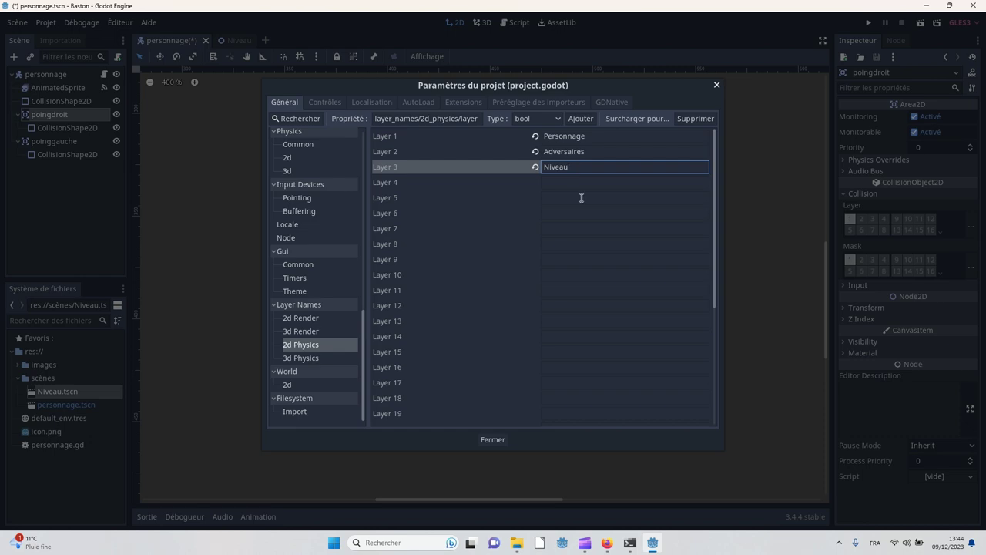
{"action": "left_click", "coordinate": [482, 439]}
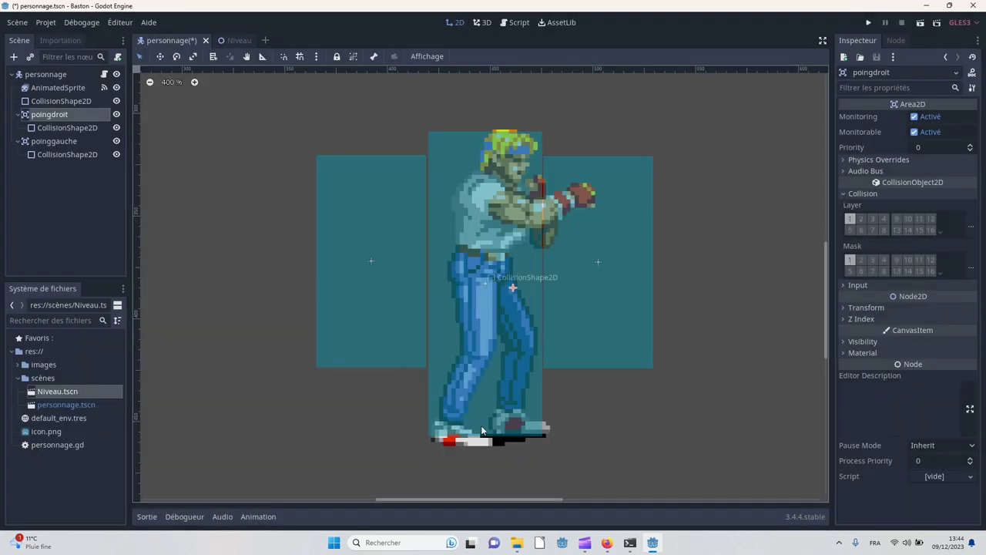
- Set poingdroit's collision mask to detect the Adversaires layer instead of layer 1
{"action": "left_click", "coordinate": [67, 112]}
{"action": "left_click", "coordinate": [850, 260]}
{"action": "left_click", "coordinate": [851, 259]}
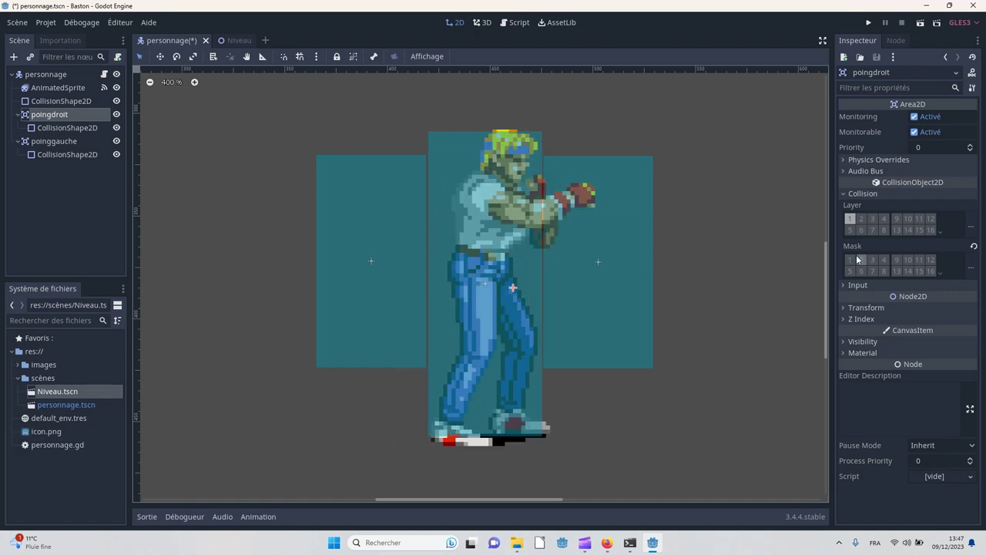
{"action": "left_click", "coordinate": [862, 260]}
{"action": "left_click", "coordinate": [850, 219]}
{"action": "left_click", "coordinate": [851, 219]}
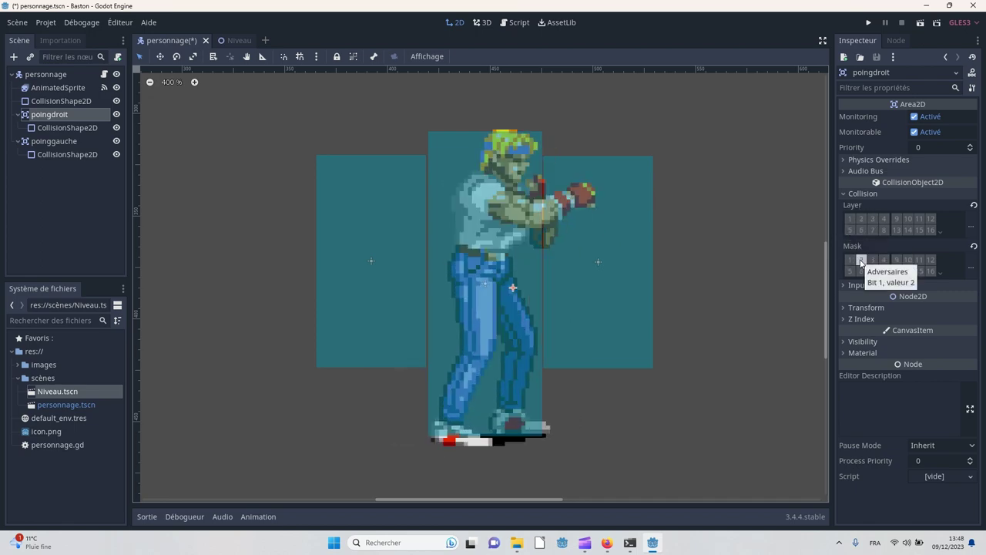
{"action": "left_click", "coordinate": [861, 260]}
- Make poinggauche detect only the Adversaires layer and remove it from collision layer 1
{"action": "left_click", "coordinate": [47, 141]}
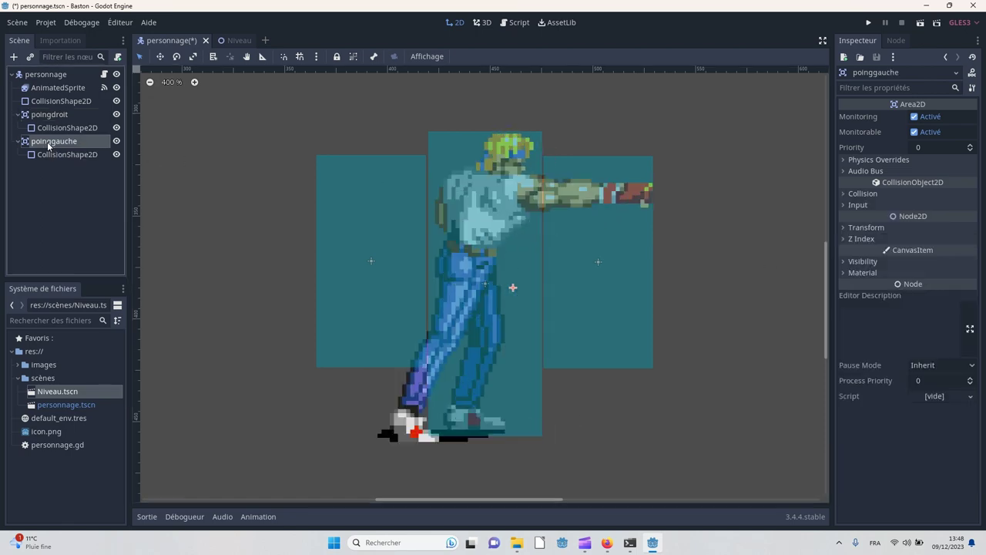
{"action": "left_click", "coordinate": [845, 194]}
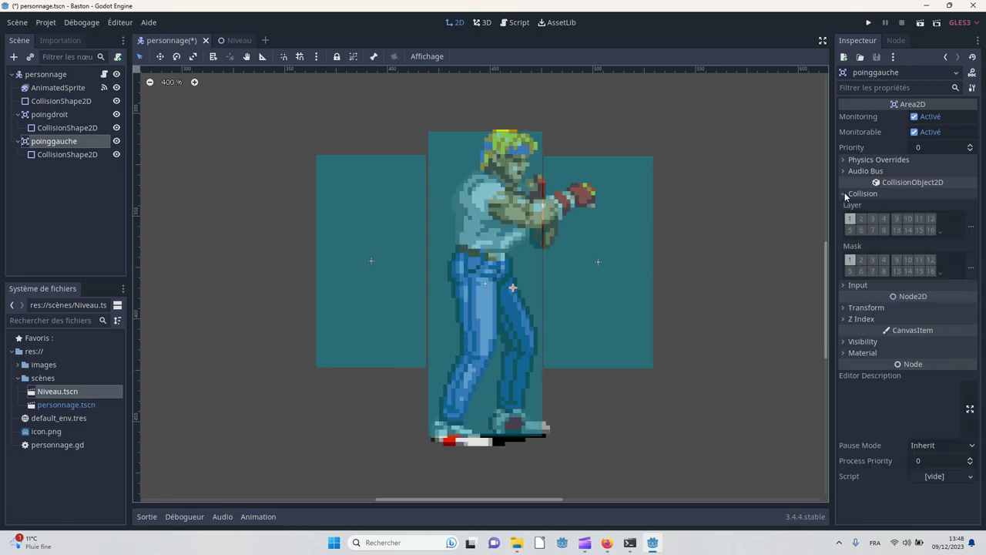
{"action": "left_click", "coordinate": [849, 259]}
{"action": "left_click", "coordinate": [861, 260]}
{"action": "left_click", "coordinate": [849, 219]}
{"action": "left_click", "coordinate": [514, 24]}
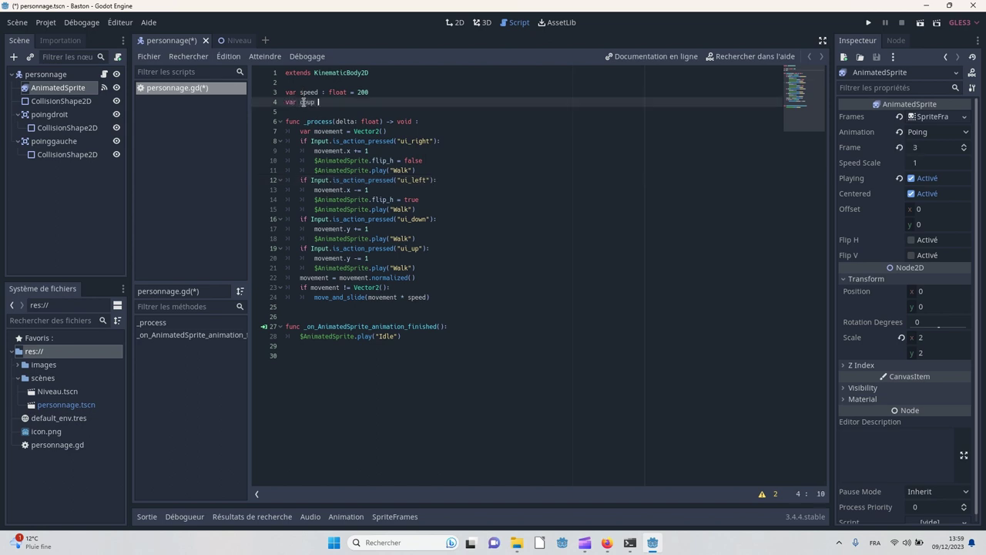
- Finish declaring 'var coup = false' in personnage.gd
{"action": "type", "text": "= fl"}
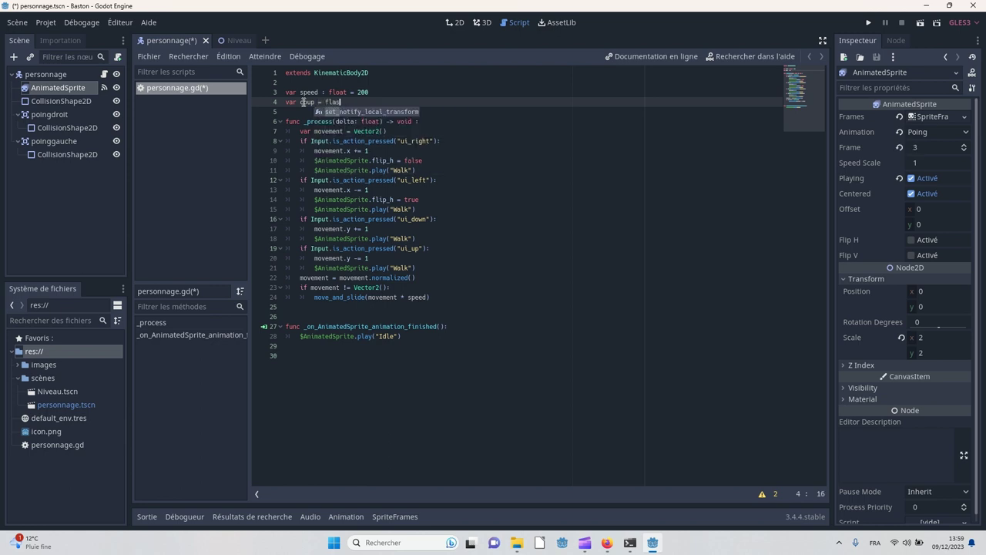
{"action": "key", "text": "BackSpace"}
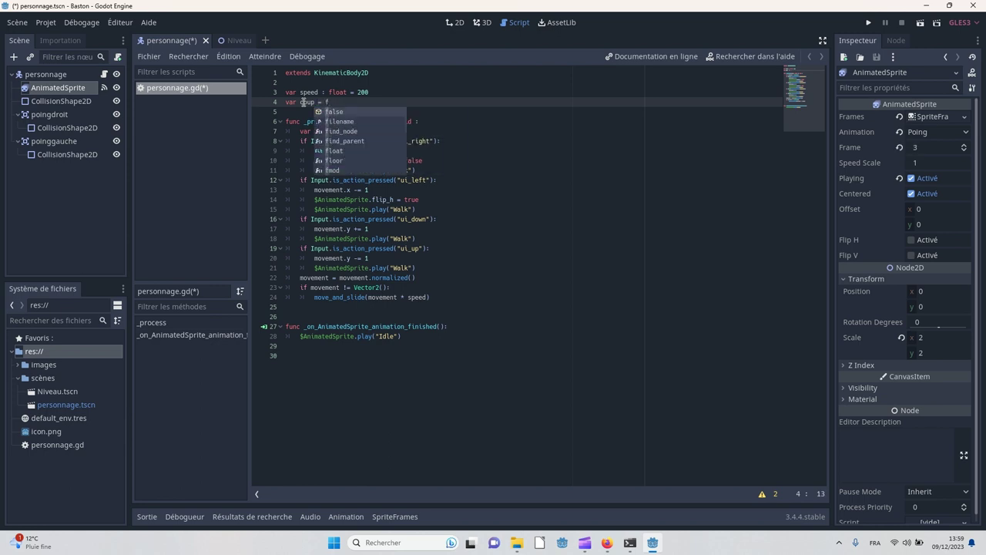
{"action": "type", "text": "alse"}
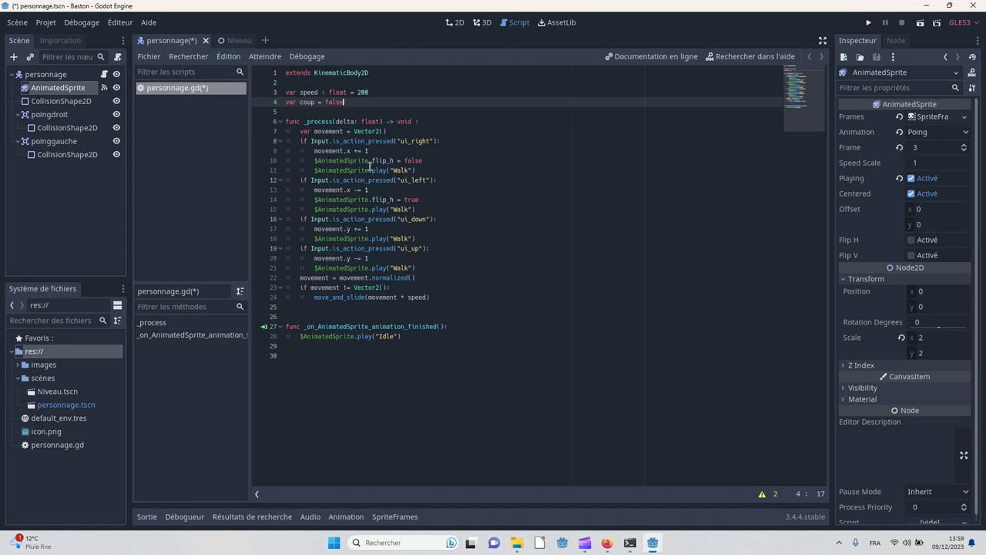
{"action": "left_click_drag", "start_coordinate": [369, 105], "coordinate": [288, 106]}
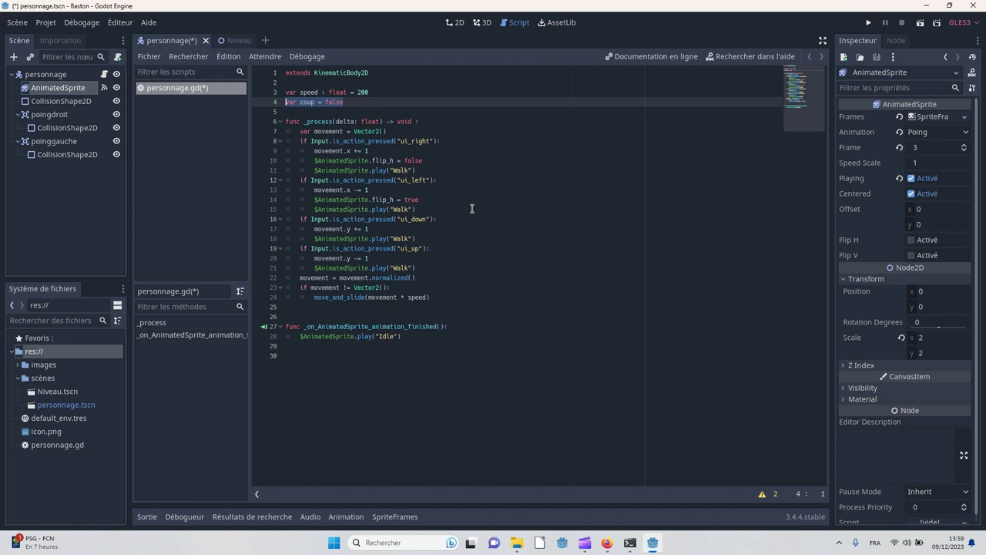
- Place the caret on line 25 after the movement code and hide the side panels
{"action": "left_click", "coordinate": [434, 121]}
{"action": "left_click_drag", "start_coordinate": [392, 122], "coordinate": [289, 121]}
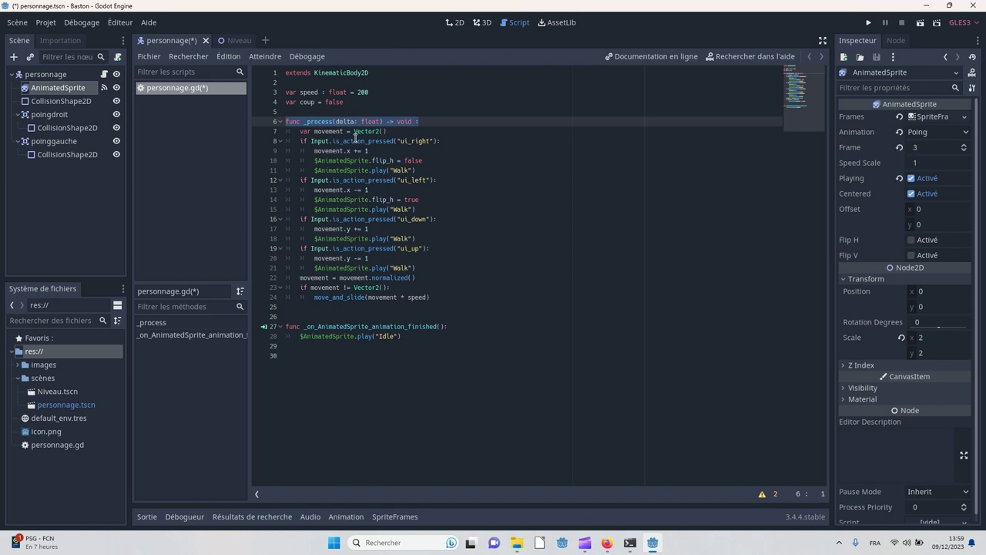
{"action": "left_click", "coordinate": [351, 308]}
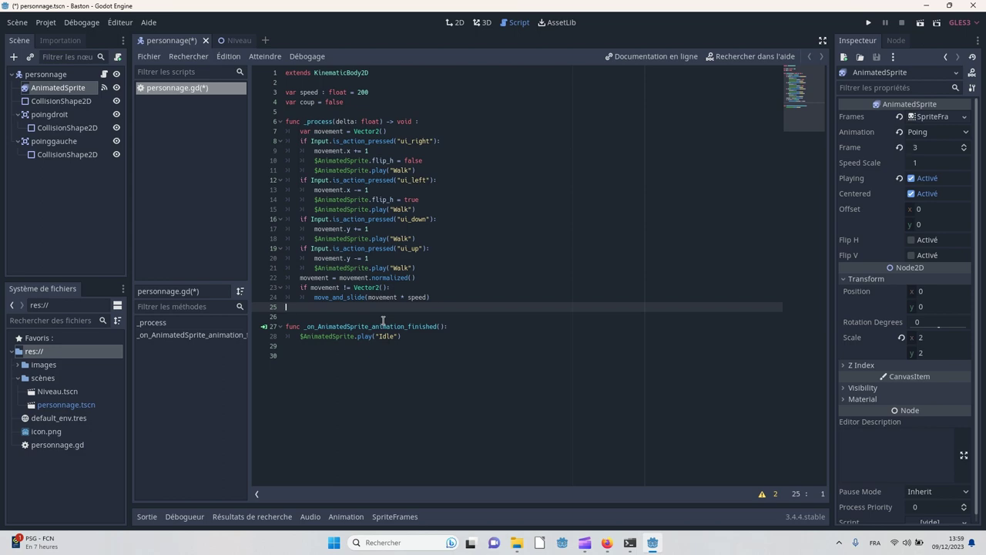
{"action": "left_click", "coordinate": [823, 41]}
- Add the comment '# gestion des coups de poings:' after the movement code and paste the punch block beneath it
{"action": "scroll", "coordinate": [293, 219], "scroll_direction": "up", "scroll_amount": 4, "text": "ctrl"}
{"action": "scroll", "coordinate": [300, 223], "scroll_direction": "up", "scroll_amount": 2, "text": "ctrl"}
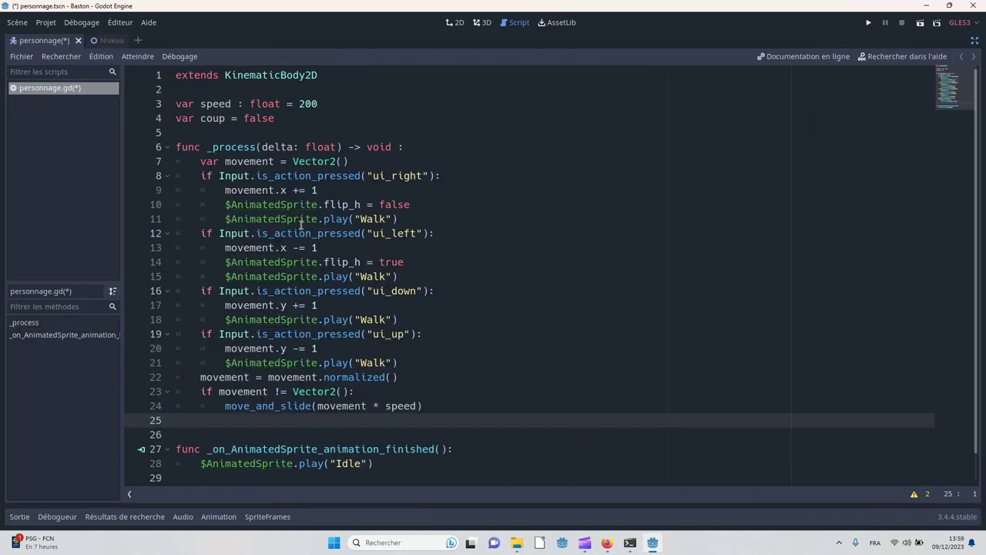
{"action": "scroll", "coordinate": [301, 225], "scroll_direction": "down", "scroll_amount": 1}
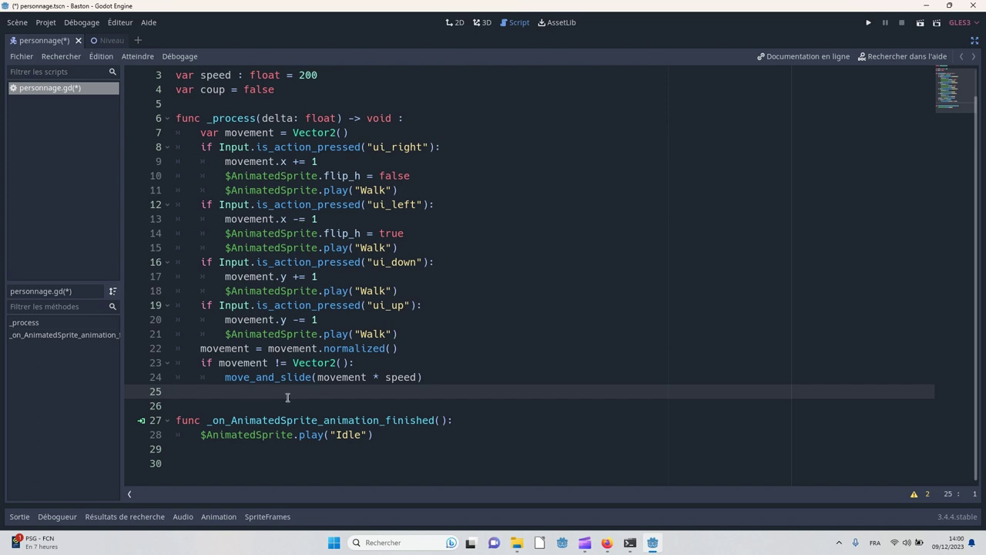
{"action": "key", "text": "Return"}
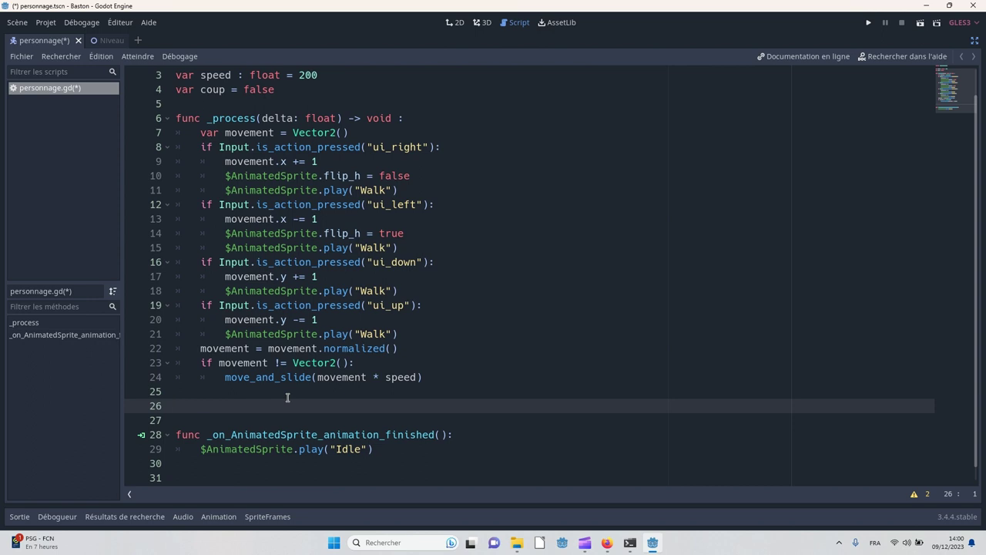
{"action": "type", "text": "#ges"}
{"action": "type", "text": "tion des "}
{"action": "type", "text": "coups de poings:"}
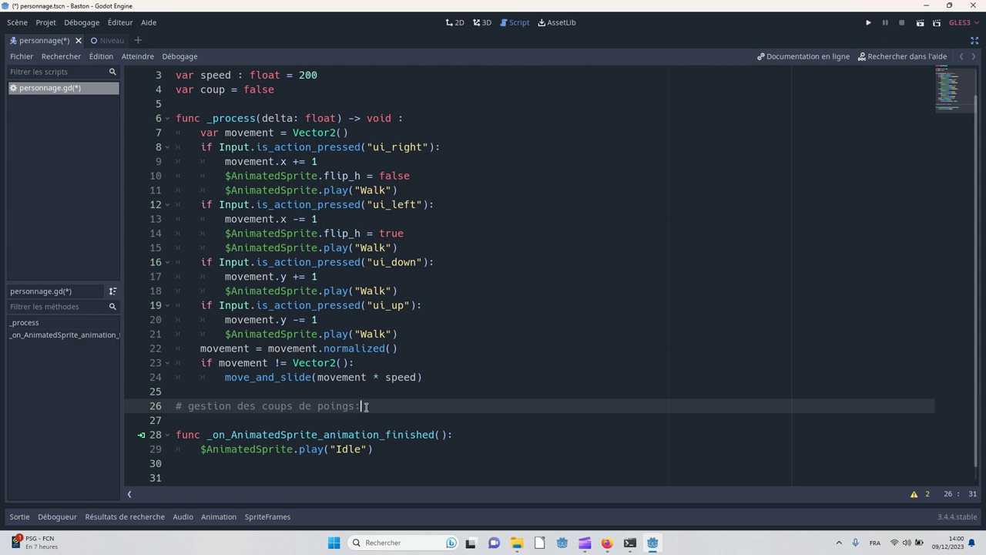
{"action": "key", "text": "Return"}
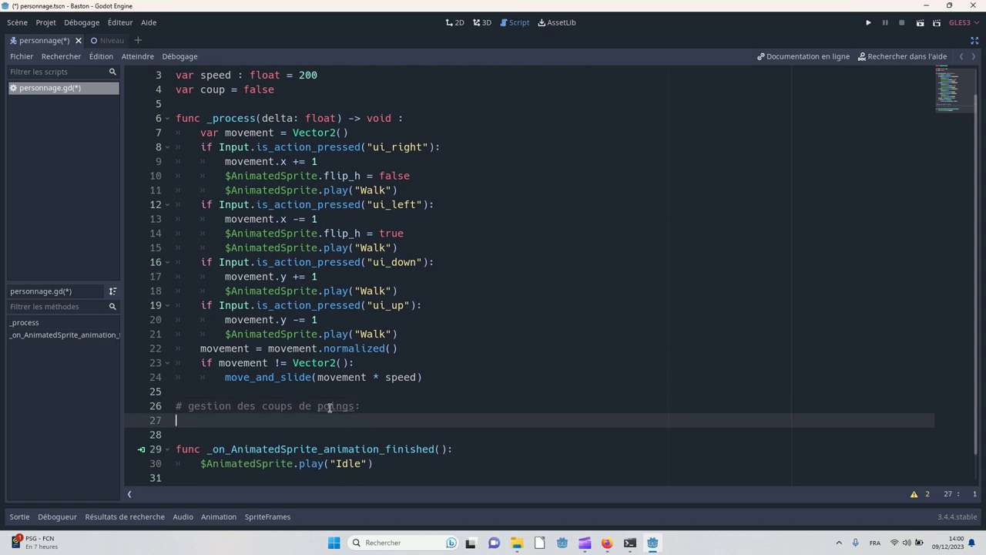
{"action": "type", "text": "if Input.is_action_just_pressed(\"ui_accept\") and $AnimatedSprite.flip_h == false and coup == false: \t\t$AnimatedSprite.play(\"Poing\") \t\tfor body in $poingdroit.get_overlapping_bodies(): \t\t\tif(body.get_collision_layer() == 2): \t\t\t\tbody.hurt() \t\t\t\tcoup = true"}
- Walk through the pasted punch code, marking line 27's if-statement and moving to line 32
{"action": "scroll", "coordinate": [330, 409], "scroll_direction": "down", "scroll_amount": 3}
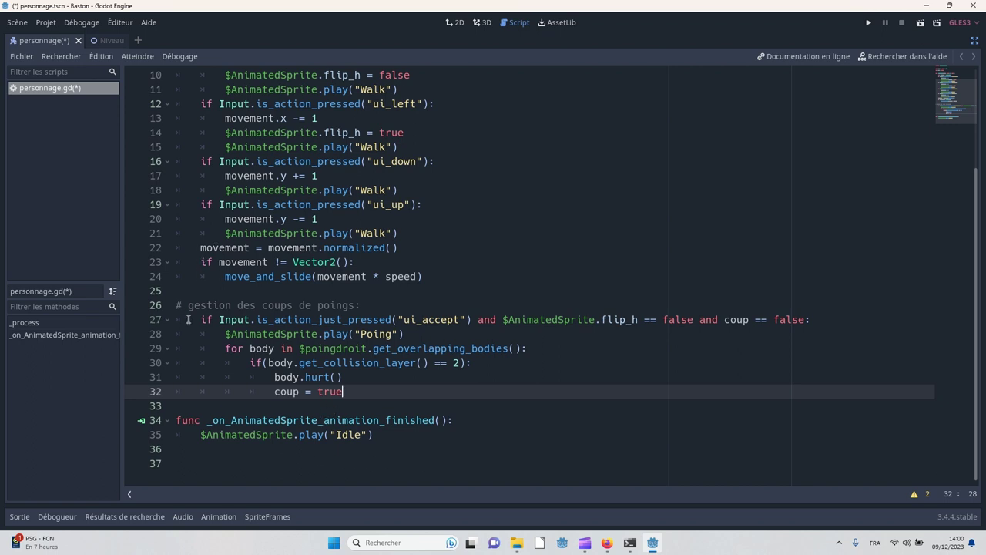
{"action": "left_click_drag", "start_coordinate": [187, 319], "coordinate": [179, 319]}
{"action": "scroll", "coordinate": [201, 308], "scroll_direction": "up", "scroll_amount": 1}
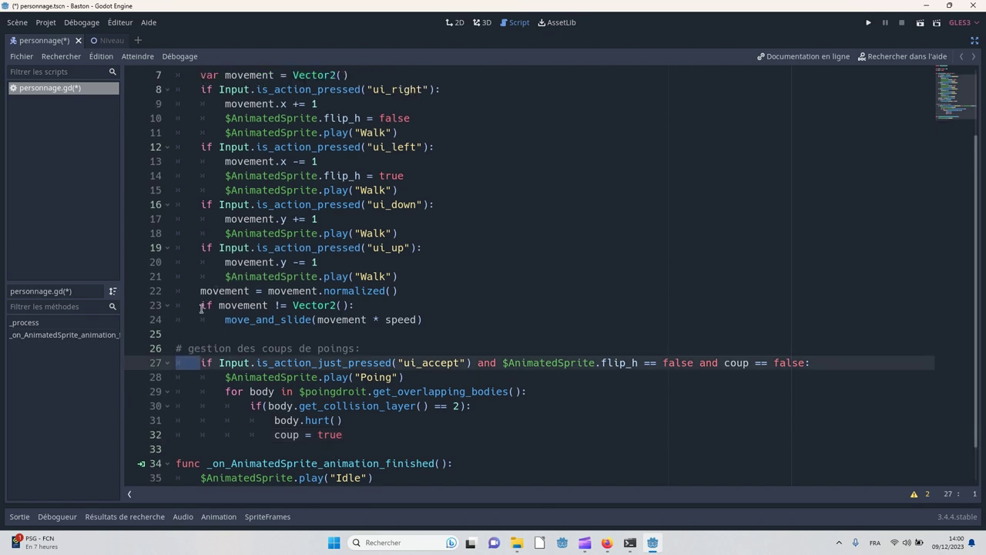
{"action": "scroll", "coordinate": [201, 308], "scroll_direction": "up", "scroll_amount": 2}
{"action": "scroll", "coordinate": [262, 197], "scroll_direction": "down", "scroll_amount": 2}
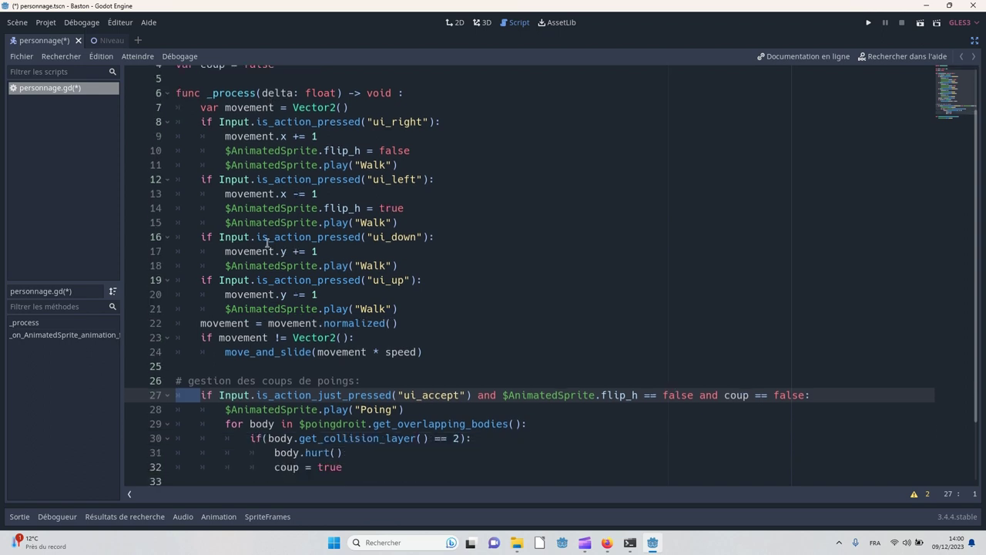
{"action": "scroll", "coordinate": [265, 246], "scroll_direction": "down", "scroll_amount": 2}
{"action": "left_click", "coordinate": [198, 293]}
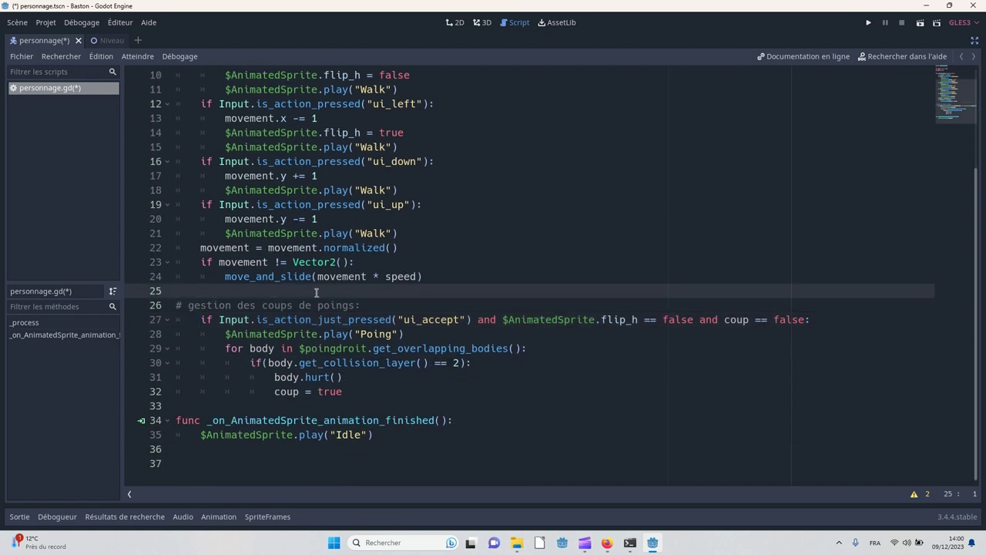
{"action": "left_click", "coordinate": [198, 319]}
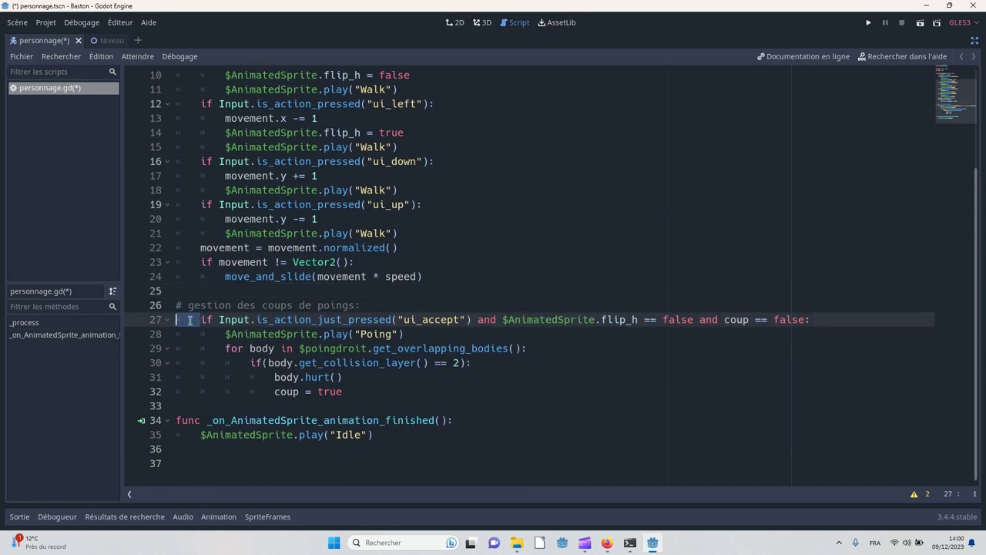
{"action": "left_click_drag", "start_coordinate": [191, 319], "coordinate": [179, 321]}
{"action": "scroll", "coordinate": [178, 320], "scroll_direction": "up", "scroll_amount": 3}
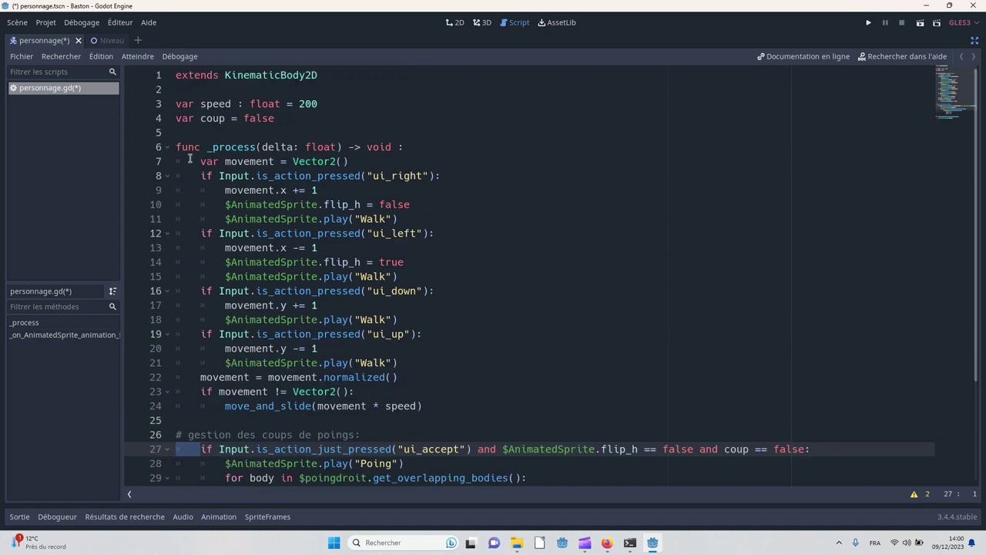
{"action": "scroll", "coordinate": [350, 204], "scroll_direction": "down", "scroll_amount": 3}
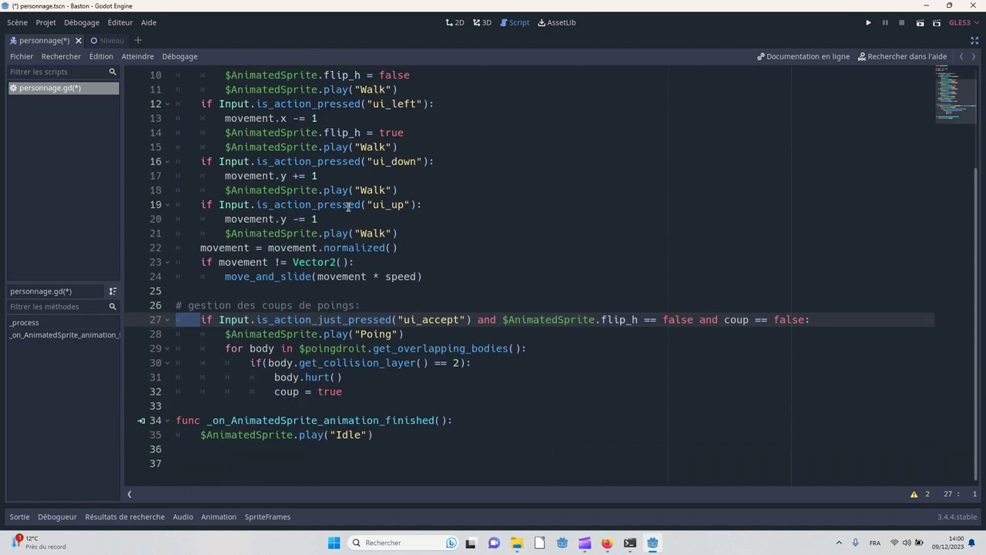
{"action": "left_click", "coordinate": [385, 391]}
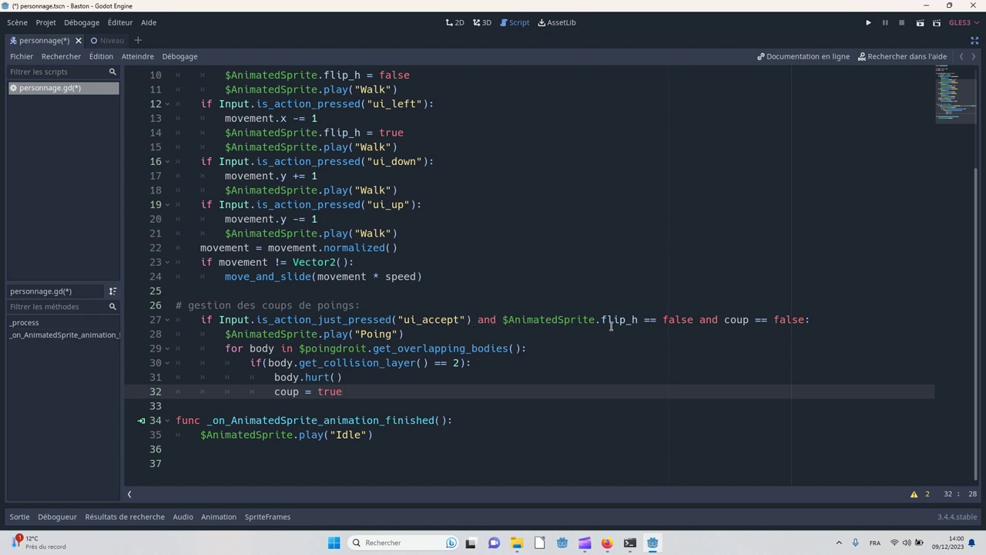
- Highlight the flip_h lines 10 and 14, the coup == false condition and the coup declaration
{"action": "scroll", "coordinate": [604, 270], "scroll_direction": "up", "scroll_amount": 3}
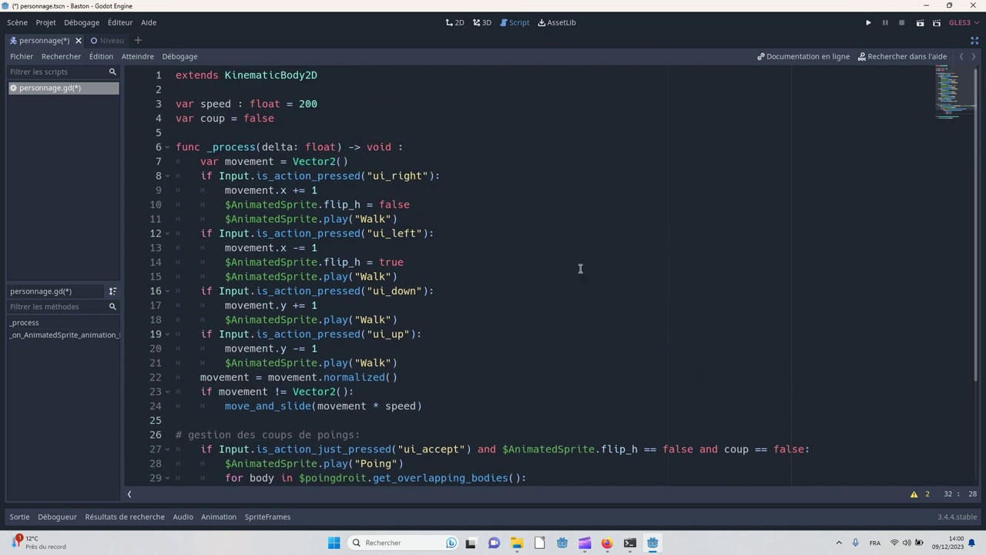
{"action": "left_click", "coordinate": [248, 204]}
{"action": "left_click_drag", "start_coordinate": [225, 199], "coordinate": [176, 204]}
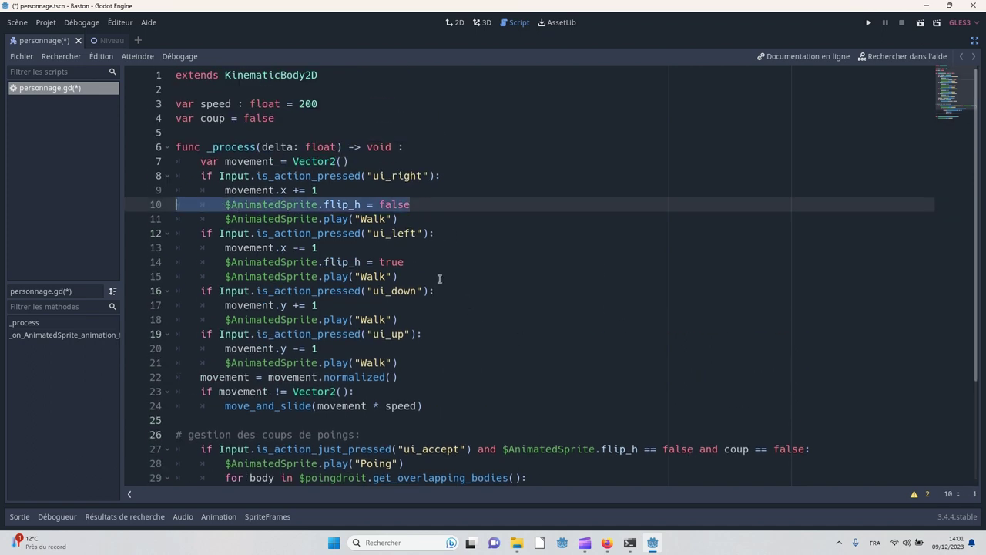
{"action": "left_click_drag", "start_coordinate": [421, 263], "coordinate": [178, 261]}
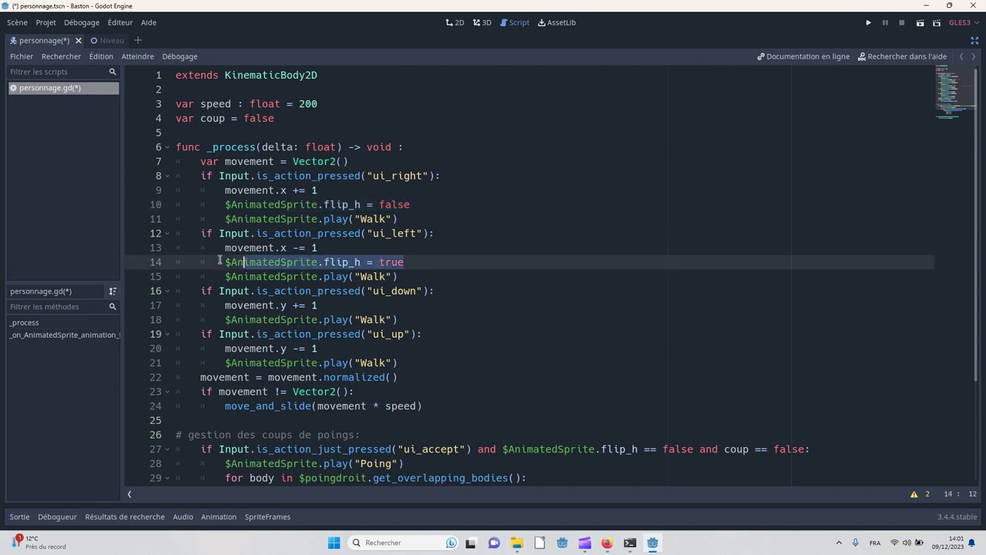
{"action": "scroll", "coordinate": [532, 318], "scroll_direction": "down", "scroll_amount": 3}
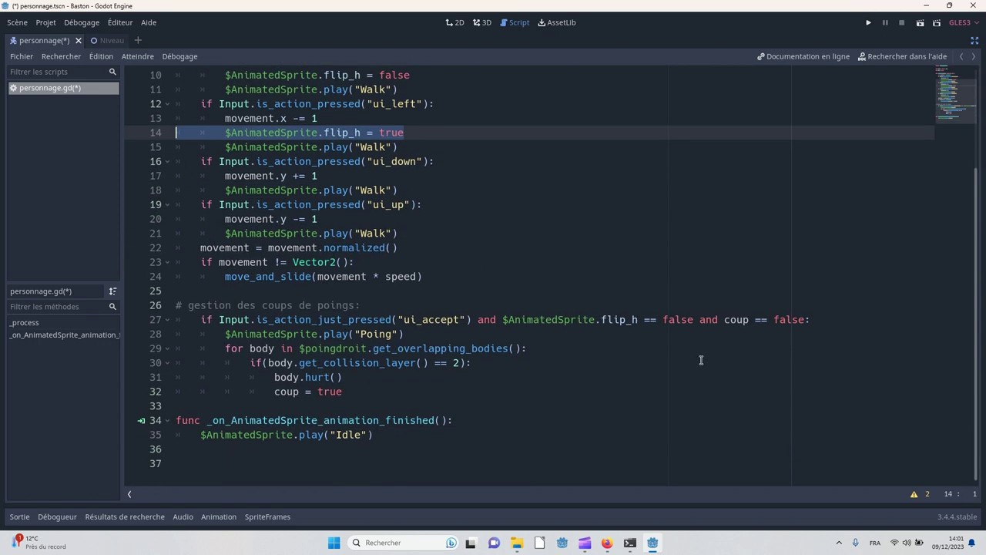
{"action": "left_click_drag", "start_coordinate": [726, 318], "coordinate": [800, 321]}
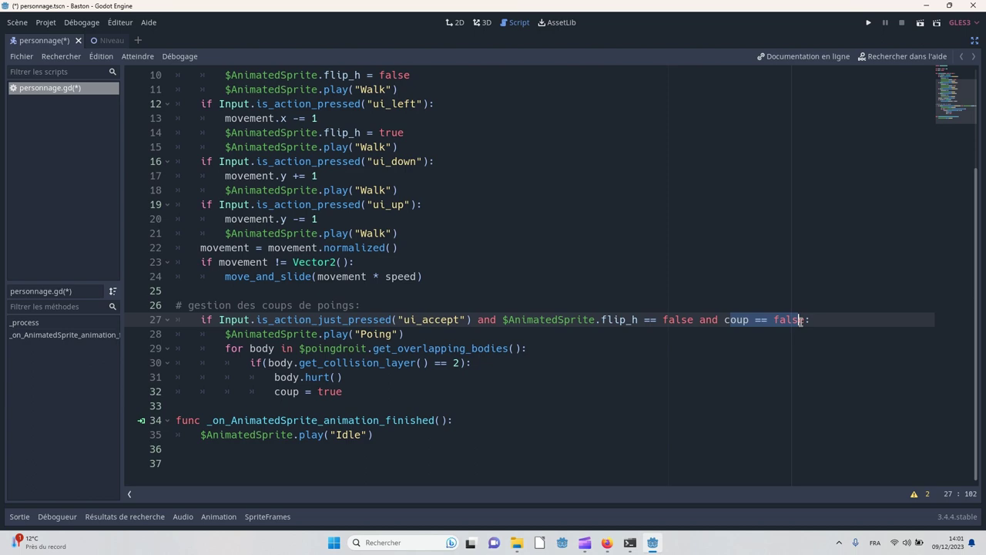
{"action": "scroll", "coordinate": [552, 310], "scroll_direction": "up", "scroll_amount": 3}
{"action": "left_click_drag", "start_coordinate": [275, 118], "coordinate": [170, 117]}
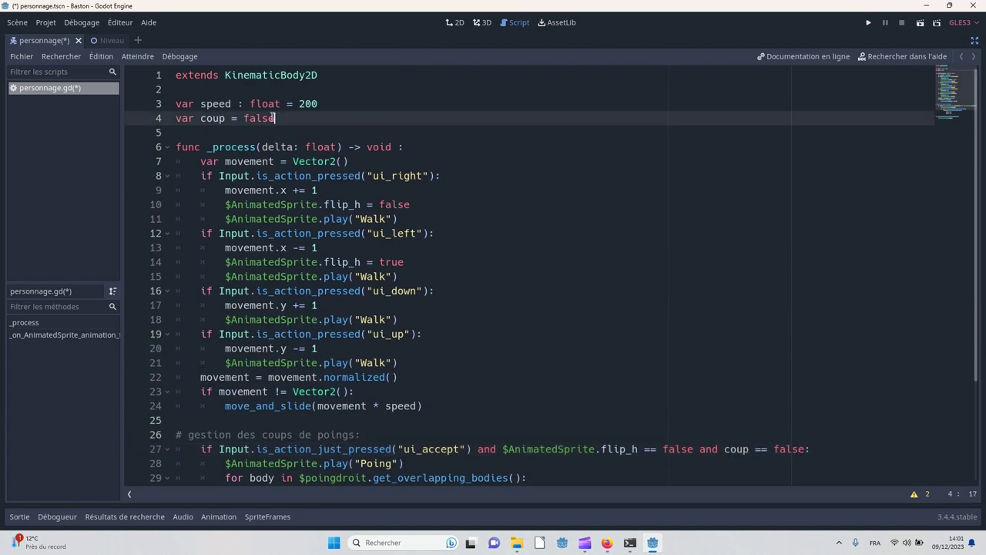
{"action": "scroll", "coordinate": [539, 213], "scroll_direction": "down", "scroll_amount": 3}
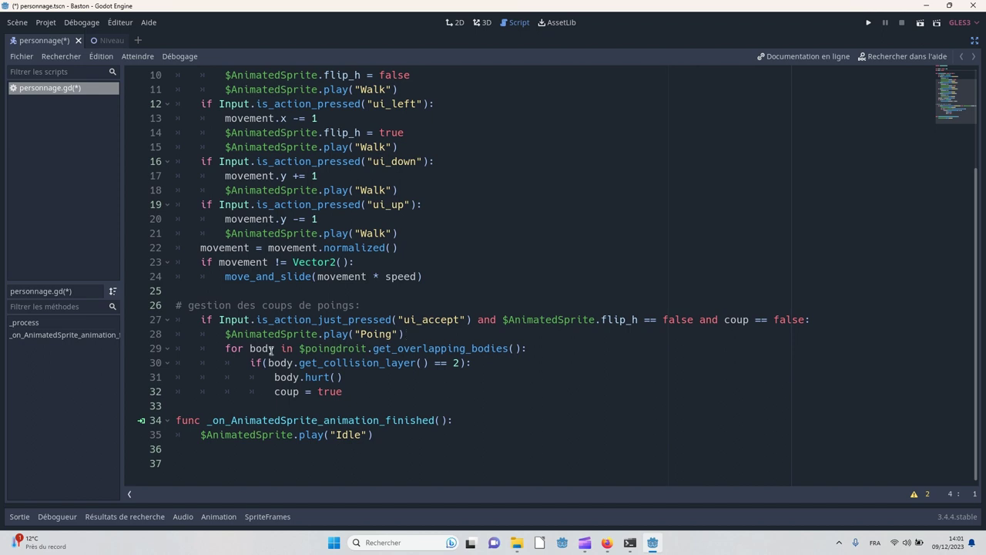
- Highlight the for loop on line 29 and select the poingdroit node name in it
{"action": "left_click_drag", "start_coordinate": [228, 348], "coordinate": [258, 349]}
{"action": "left_click_drag", "start_coordinate": [291, 348], "coordinate": [409, 348]}
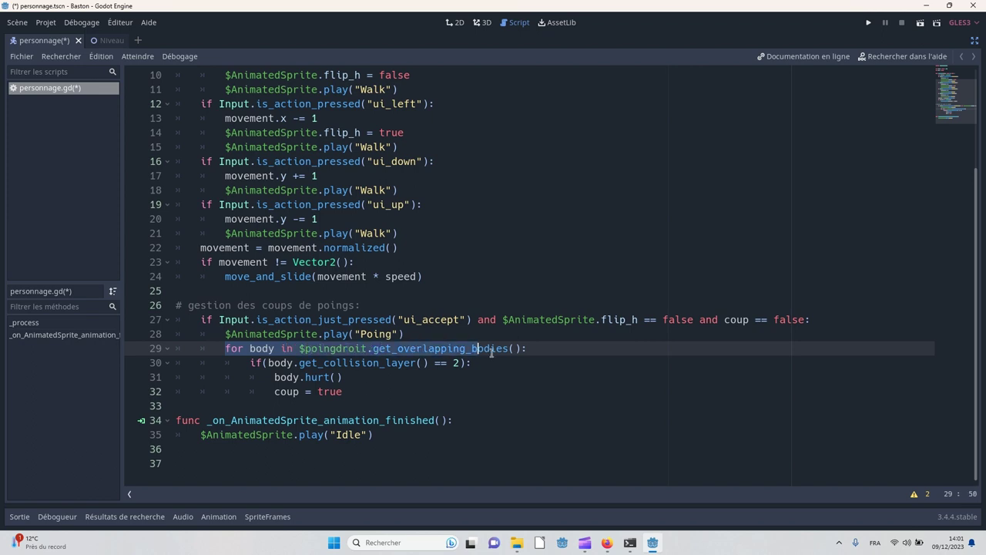
{"action": "left_click_drag", "start_coordinate": [409, 348], "coordinate": [529, 348]}
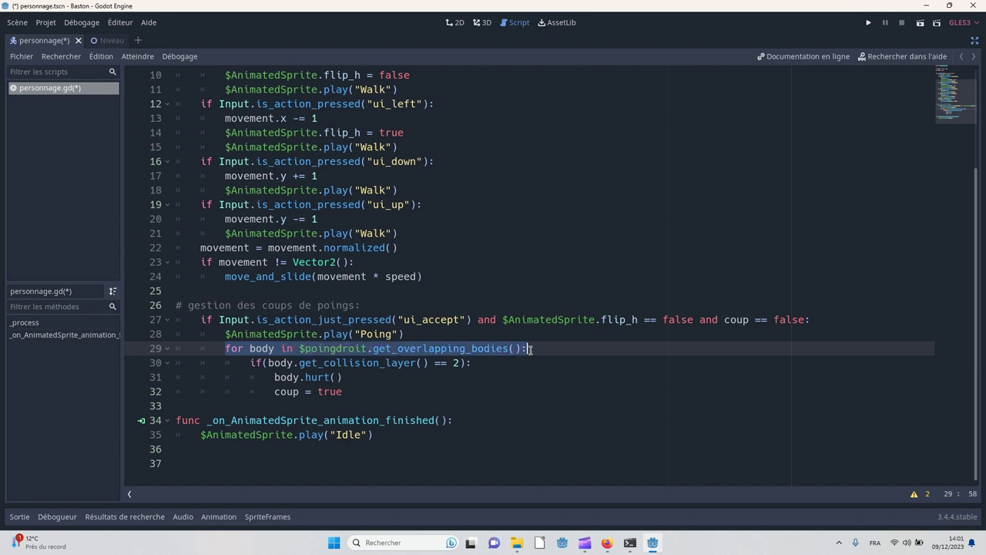
{"action": "double_click", "coordinate": [339, 349]}
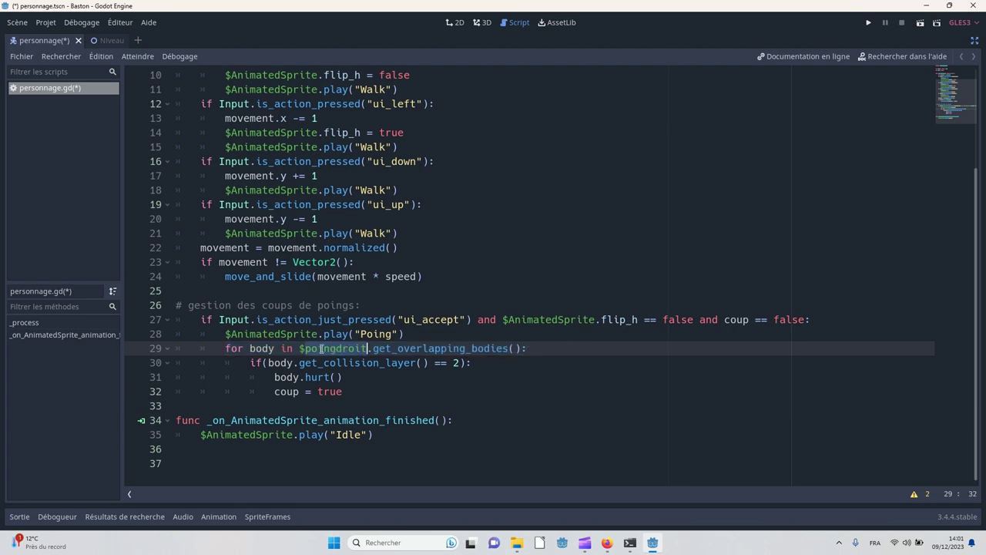
{"action": "left_click", "coordinate": [975, 41]}
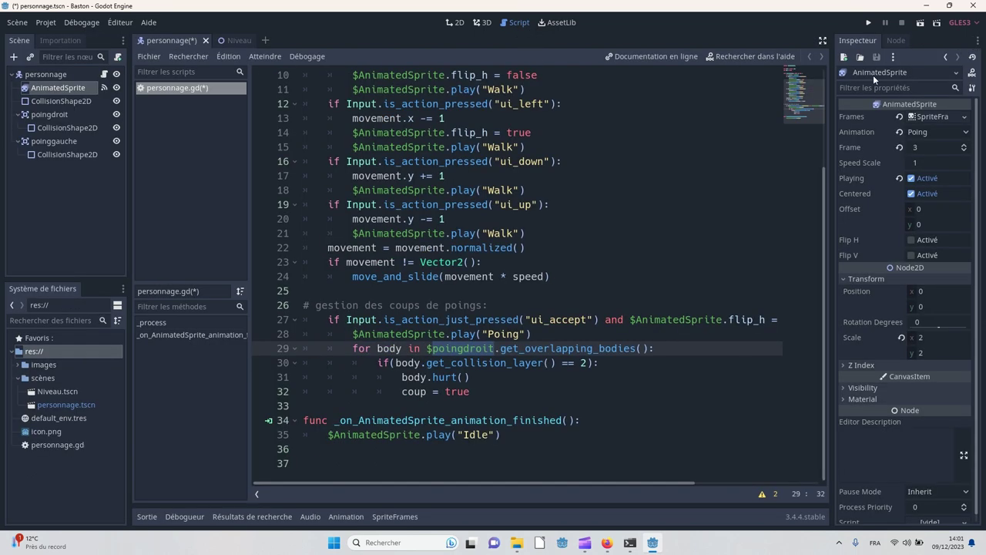
{"action": "left_click", "coordinate": [455, 23]}
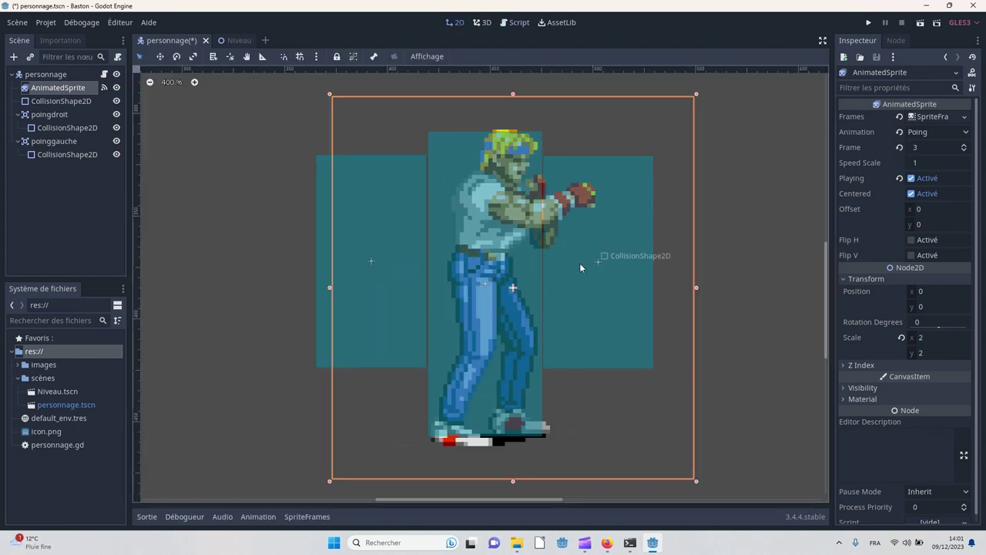
{"action": "left_click", "coordinate": [518, 22]}
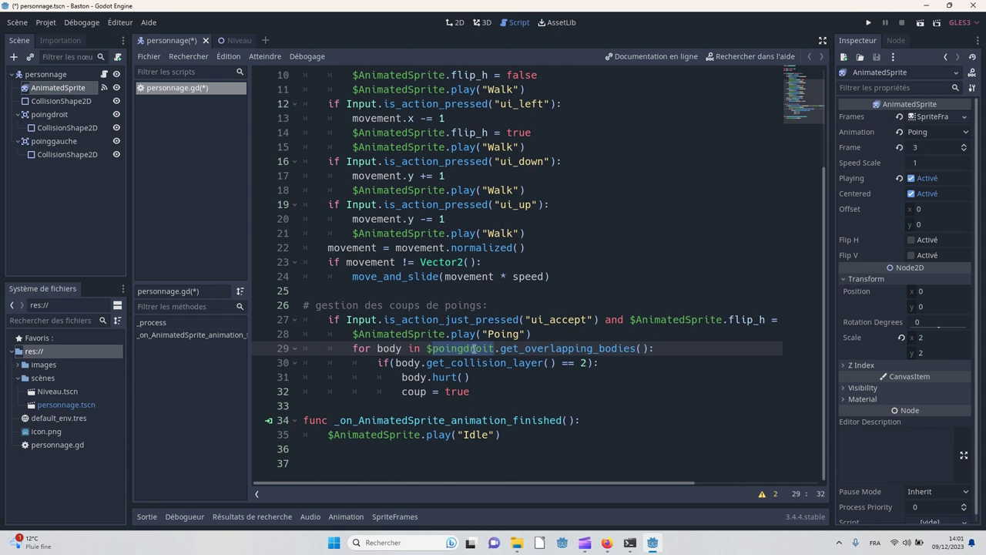
{"action": "left_click", "coordinate": [666, 344]}
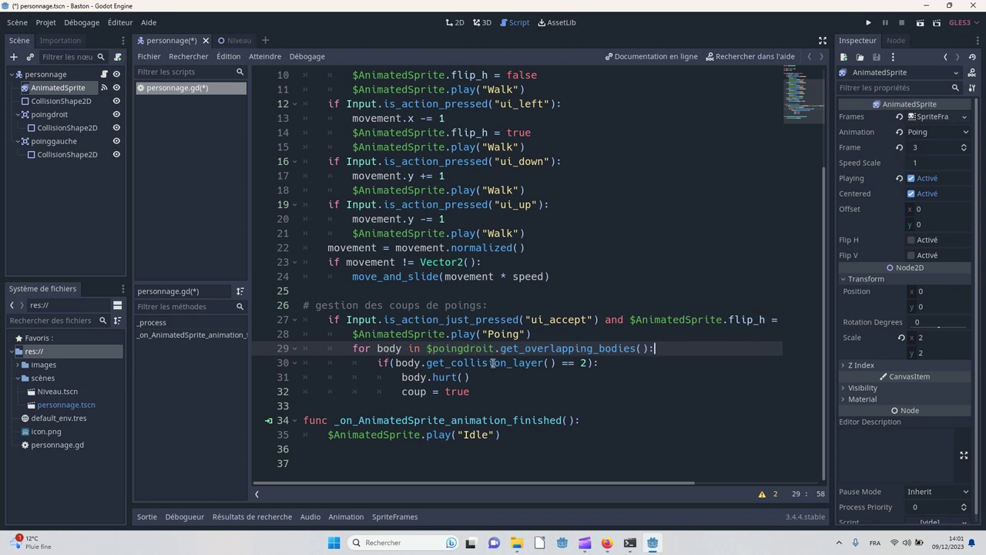
{"action": "left_click", "coordinate": [380, 362]}
{"action": "left_click_drag", "start_coordinate": [380, 362], "coordinate": [588, 367]}
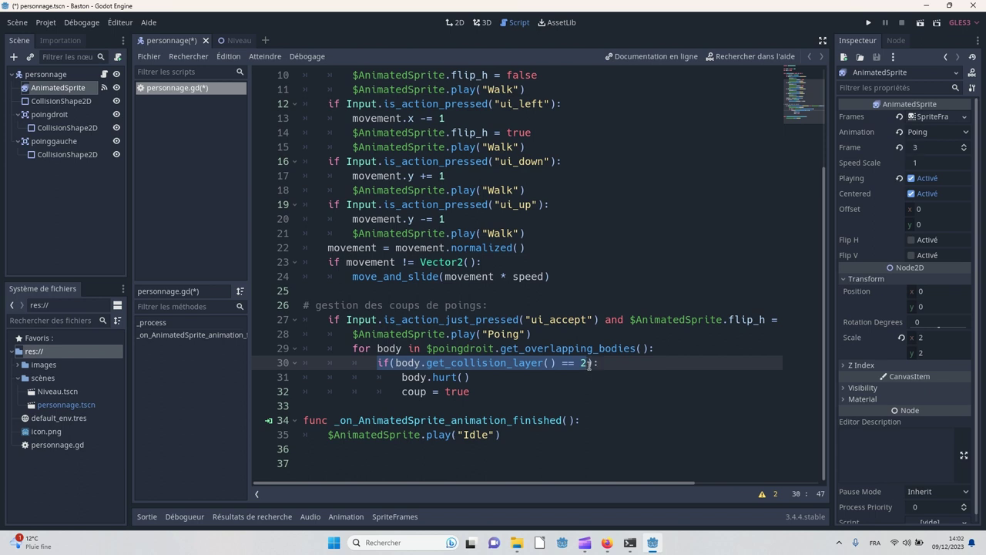
{"action": "left_click", "coordinate": [587, 363]}
{"action": "left_click_drag", "start_coordinate": [587, 363], "coordinate": [376, 363]}
{"action": "left_click_drag", "start_coordinate": [469, 376], "coordinate": [401, 377]}
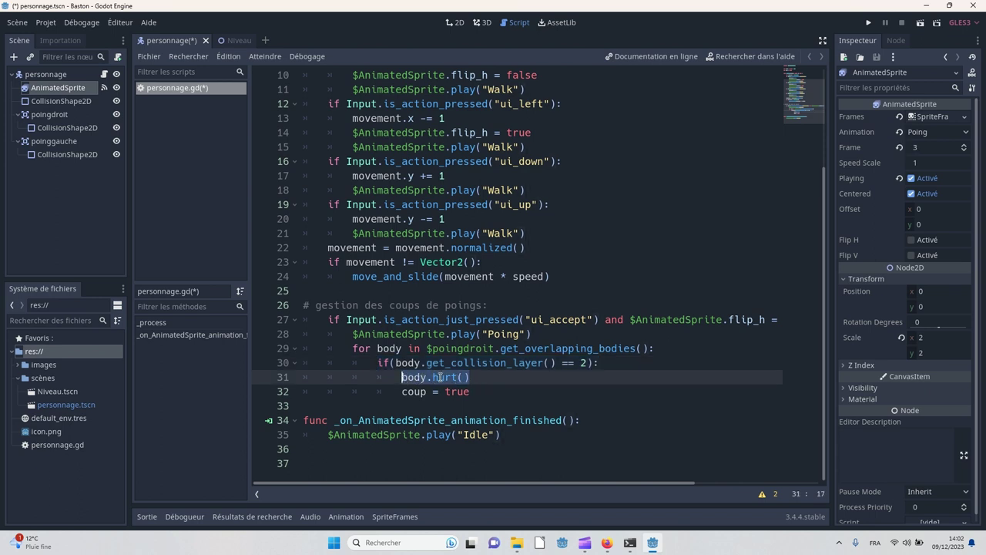
{"action": "left_click", "coordinate": [448, 377]}
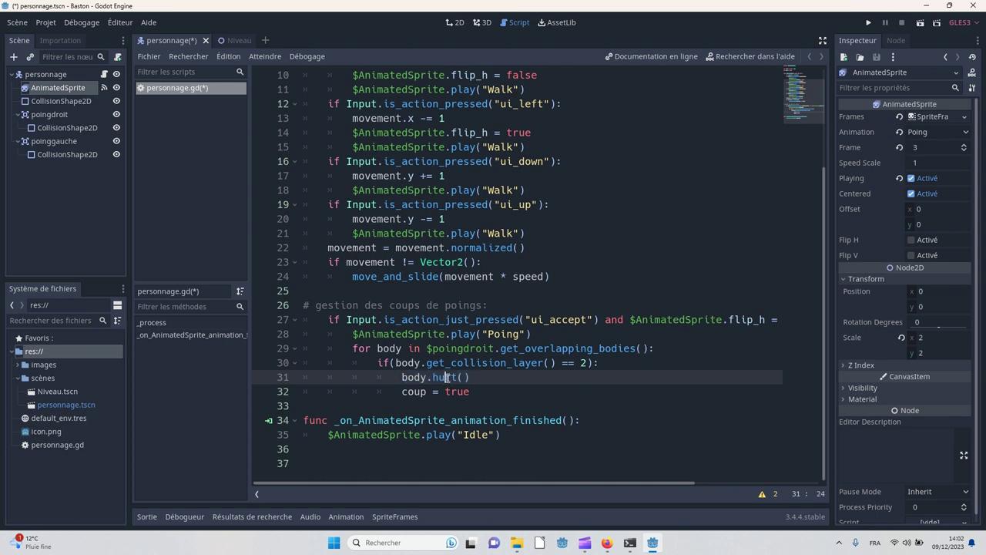
{"action": "double_click", "coordinate": [446, 377]}
{"action": "left_click_drag", "start_coordinate": [474, 392], "coordinate": [431, 392]}
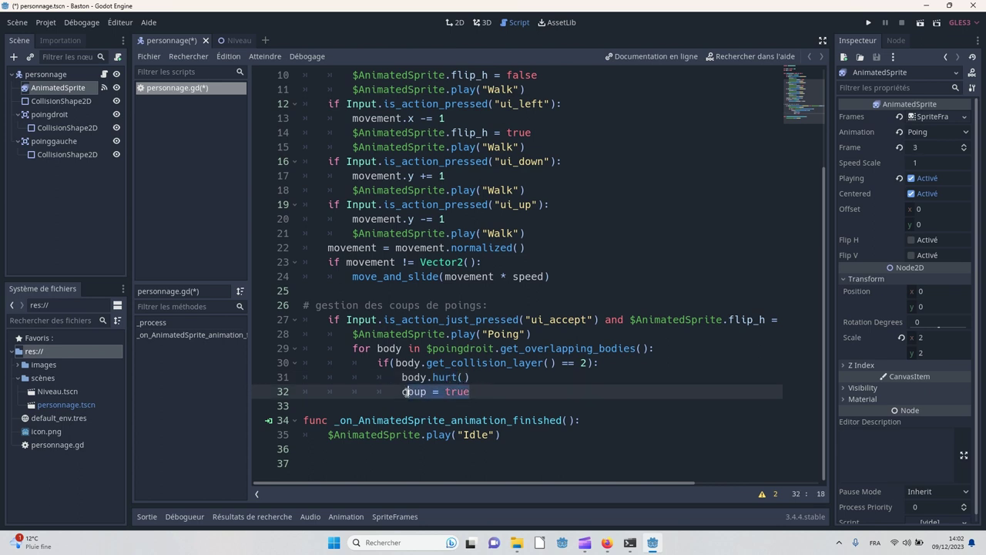
{"action": "left_click", "coordinate": [401, 391]}
{"action": "scroll", "coordinate": [509, 305], "scroll_direction": "up", "scroll_amount": 3}
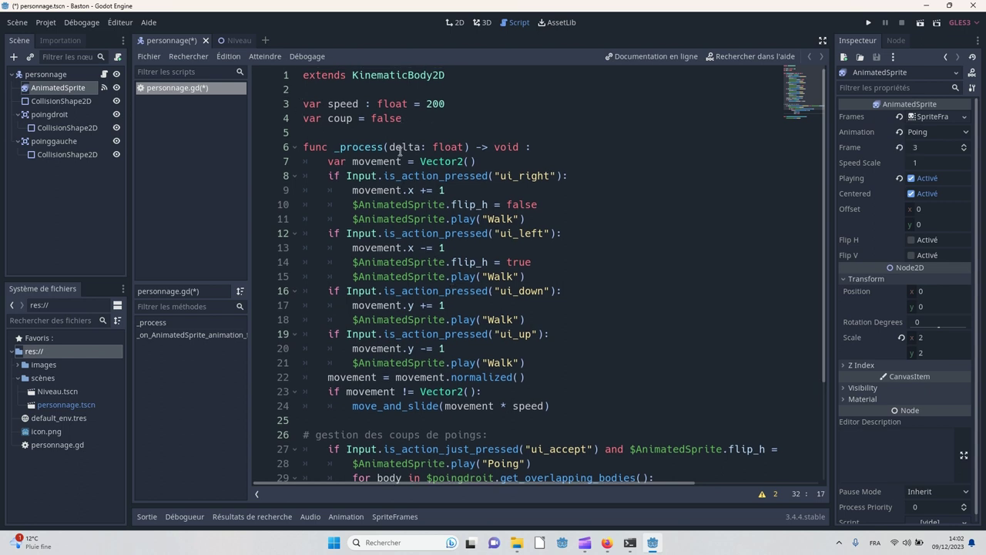
{"action": "scroll", "coordinate": [401, 154], "scroll_direction": "down", "scroll_amount": 3}
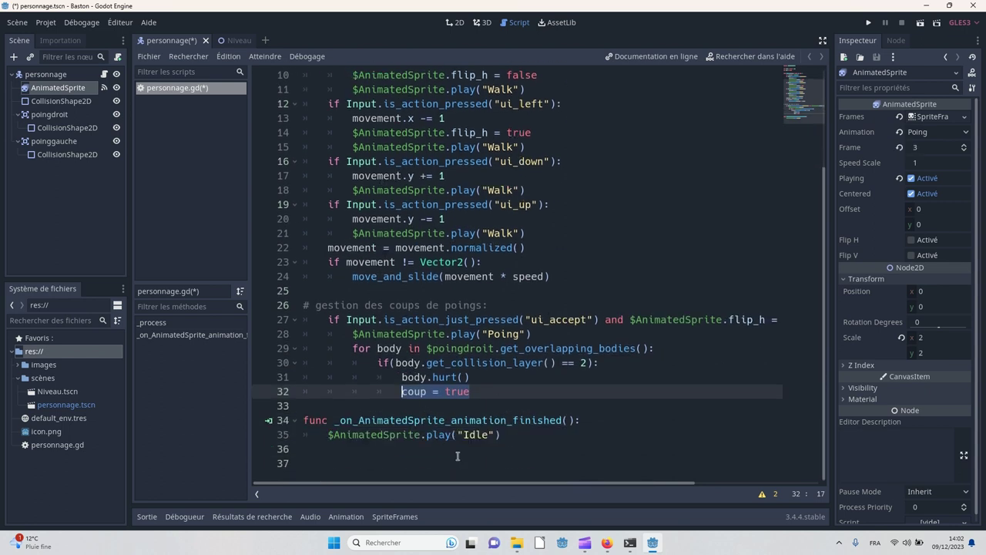
{"action": "left_click_drag", "start_coordinate": [305, 419], "coordinate": [581, 420]}
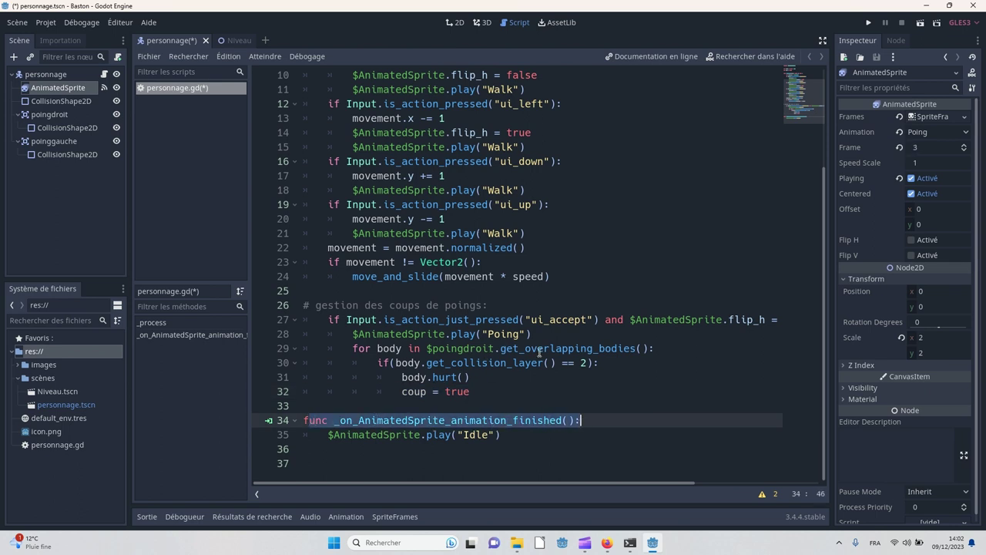
{"action": "left_click_drag", "start_coordinate": [502, 434], "coordinate": [346, 434]}
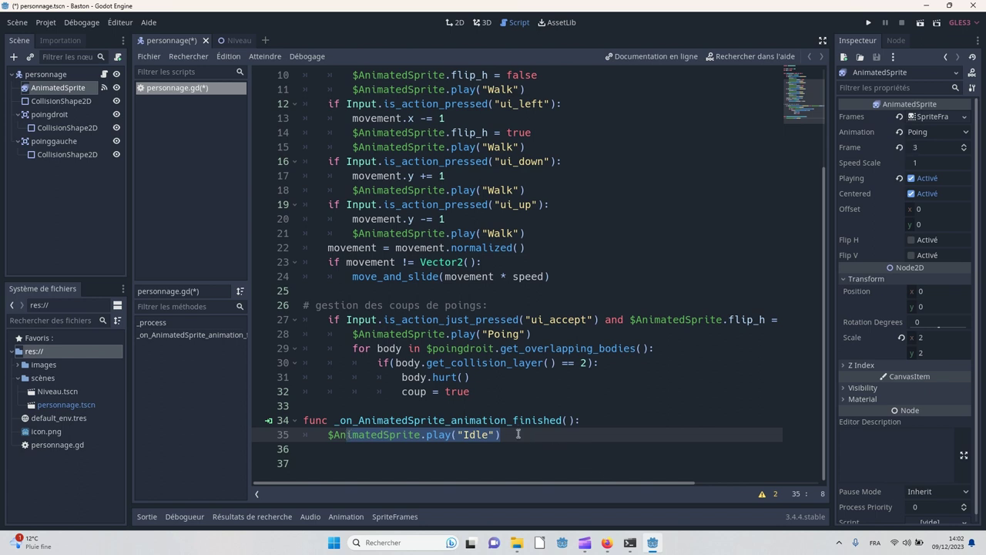
{"action": "left_click", "coordinate": [517, 434]}
- Add 'coup = false' on a new line after $AnimatedSprite.play("Idle") in the animation-finished function
{"action": "key", "text": "Return"}
{"action": "type", "text": "coup ="}
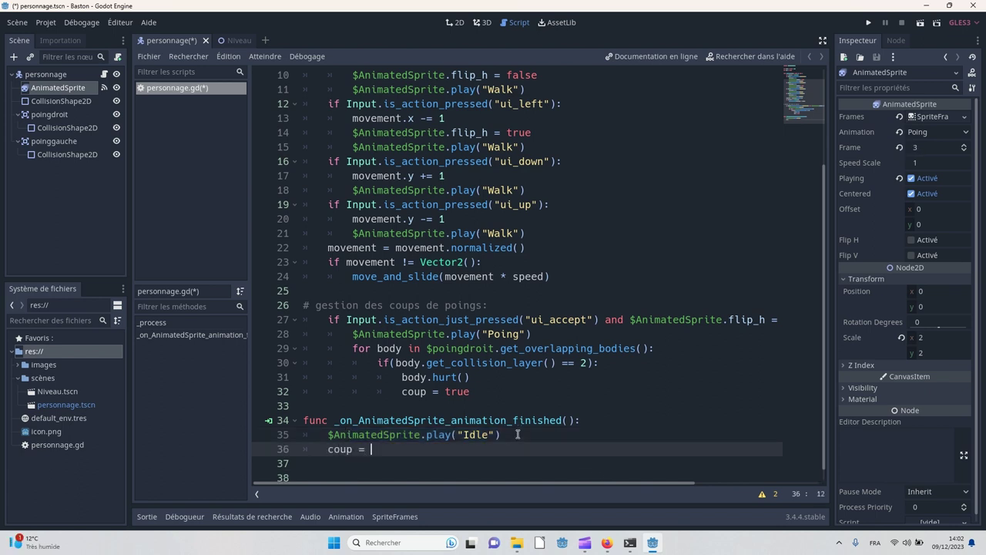
{"action": "type", "text": " false"}
{"action": "key", "text": "ctrl+minus"}
{"action": "key", "text": "ctrl+minus"}
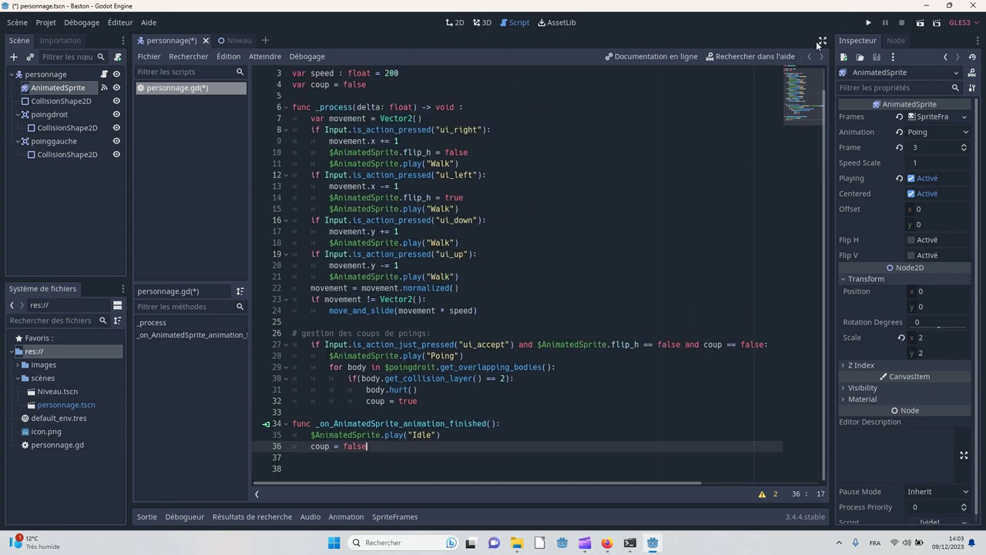
- In distraction-free mode, duplicate the punch block (lines 27–32) directly below itself
{"action": "left_click", "coordinate": [822, 40]}
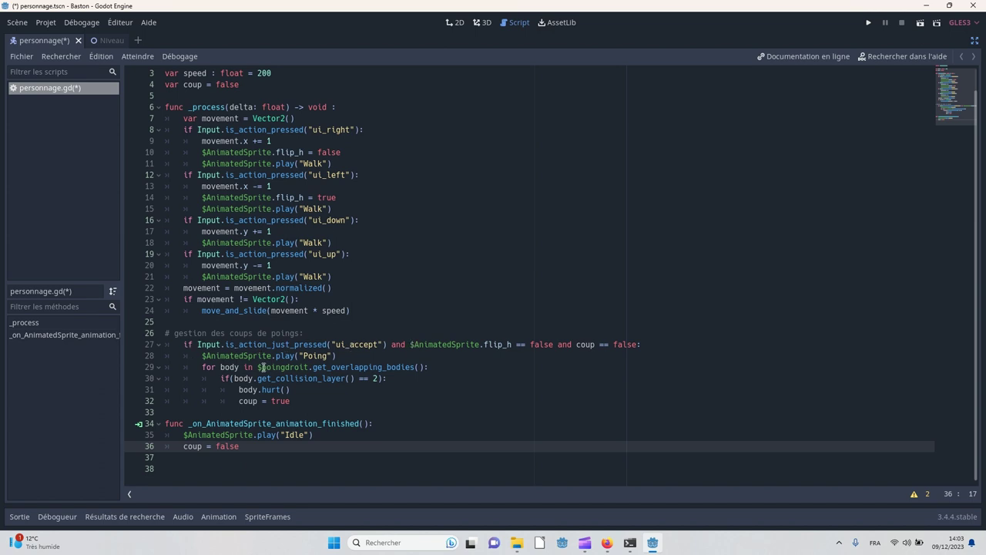
{"action": "left_click_drag", "start_coordinate": [259, 367], "coordinate": [312, 367]}
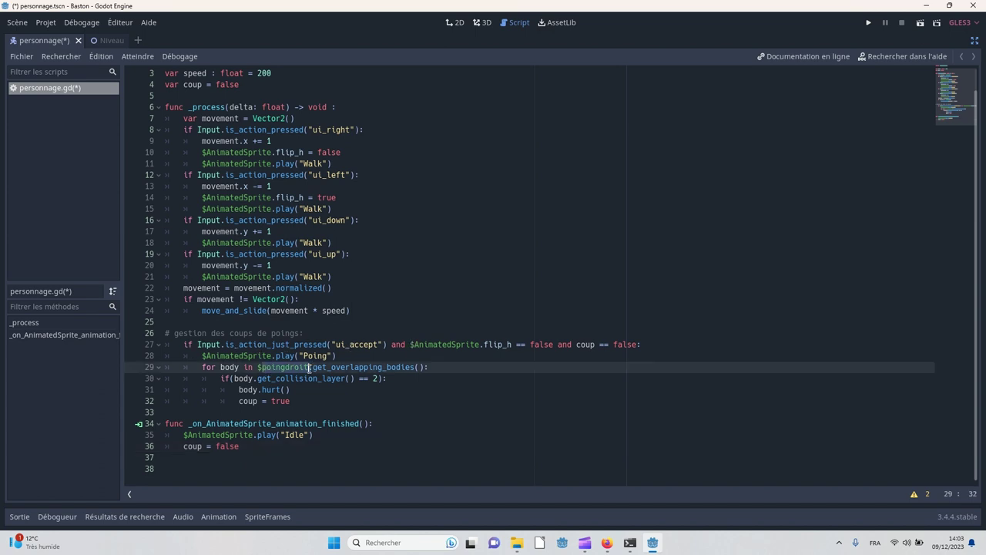
{"action": "left_click", "coordinate": [311, 408]}
{"action": "left_click", "coordinate": [304, 401]}
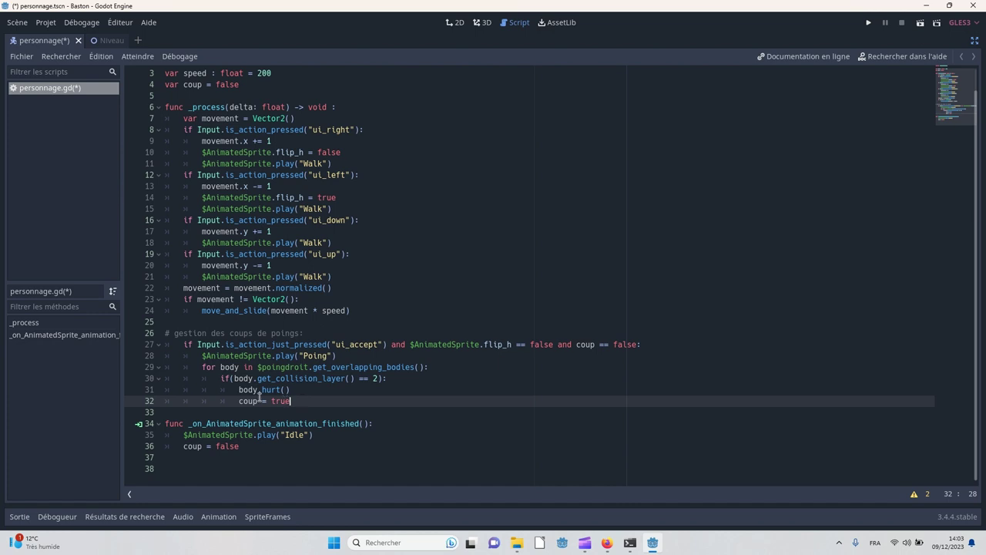
{"action": "left_click_drag", "start_coordinate": [304, 401], "coordinate": [165, 344]}
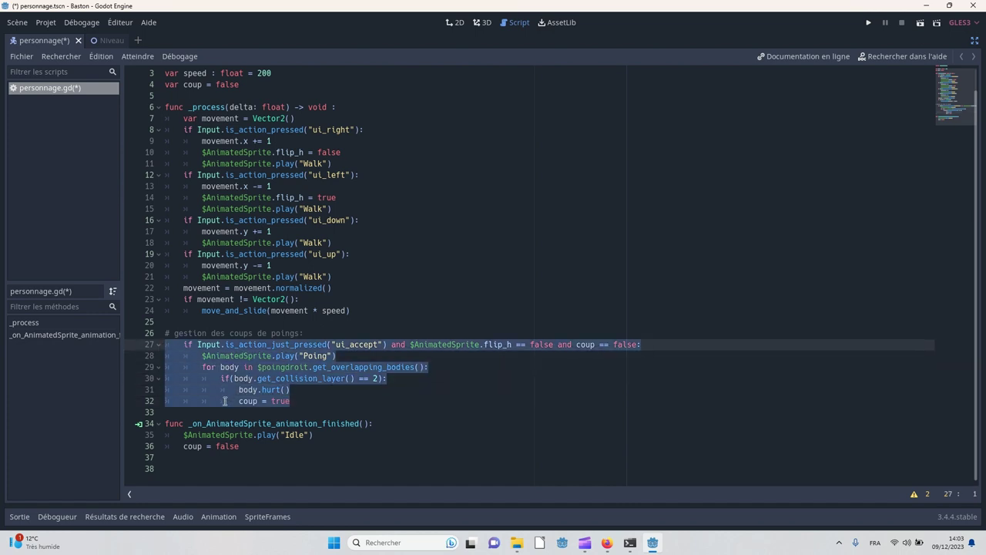
{"action": "left_click", "coordinate": [201, 412]}
{"action": "type", "text": "if Input.is_action_just_pressed(\"ui_accept\") and $AnimatedSprite.flip_h == false and coup == false: \t\t$AnimatedSprite.play(\"Poing\") \t\tfor body in $poingdroit.get_overlapping_bodies(): \t\t\tif(body.get_collision_layer() == 2): \t\t\t\tbody.hurt() \t\t\t\tcoup = true"}
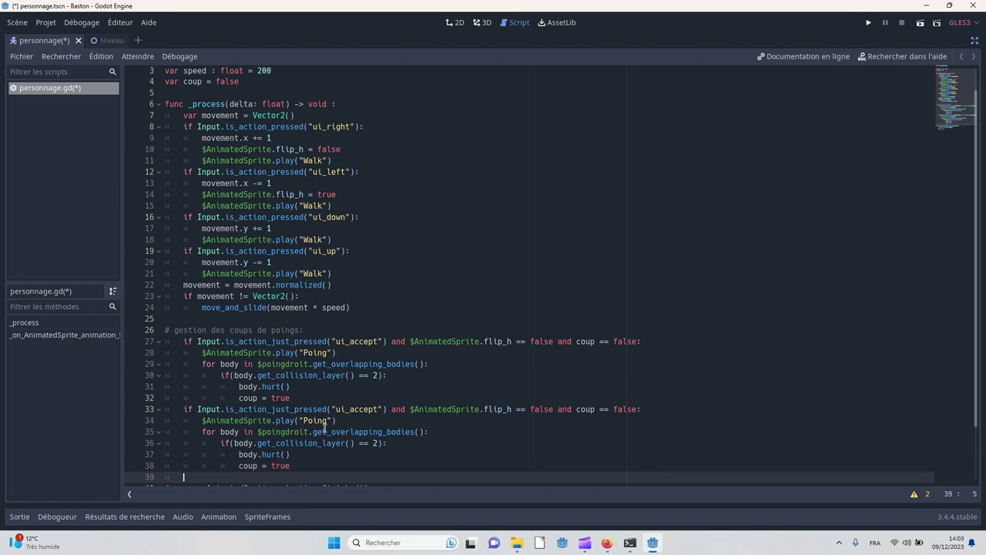
{"action": "key", "text": "BackSpace"}
{"action": "scroll", "coordinate": [316, 378], "scroll_direction": "down", "scroll_amount": 1}
{"action": "scroll", "coordinate": [276, 394], "scroll_direction": "up", "scroll_amount": 2, "text": "ctrl"}
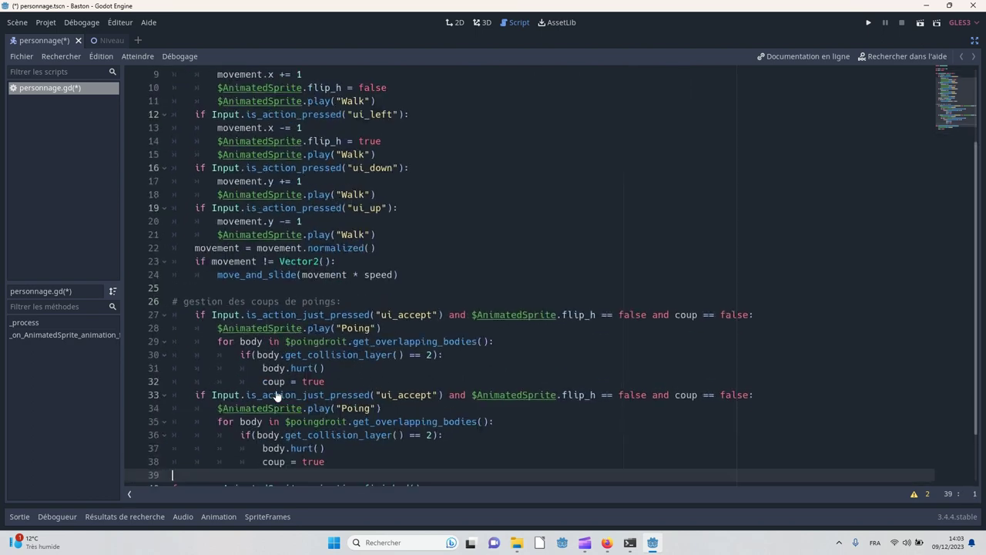
{"action": "scroll", "coordinate": [369, 362], "scroll_direction": "down", "scroll_amount": 2}
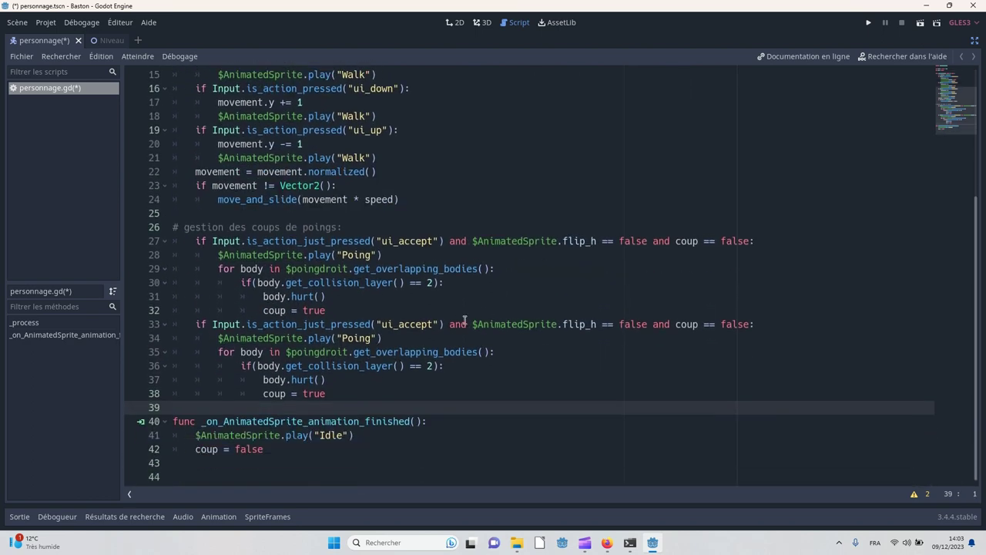
- In the copied block, change flip_h == false to true and $poingdroit to $poinggauche
{"action": "left_click_drag", "start_coordinate": [230, 324], "coordinate": [576, 331]}
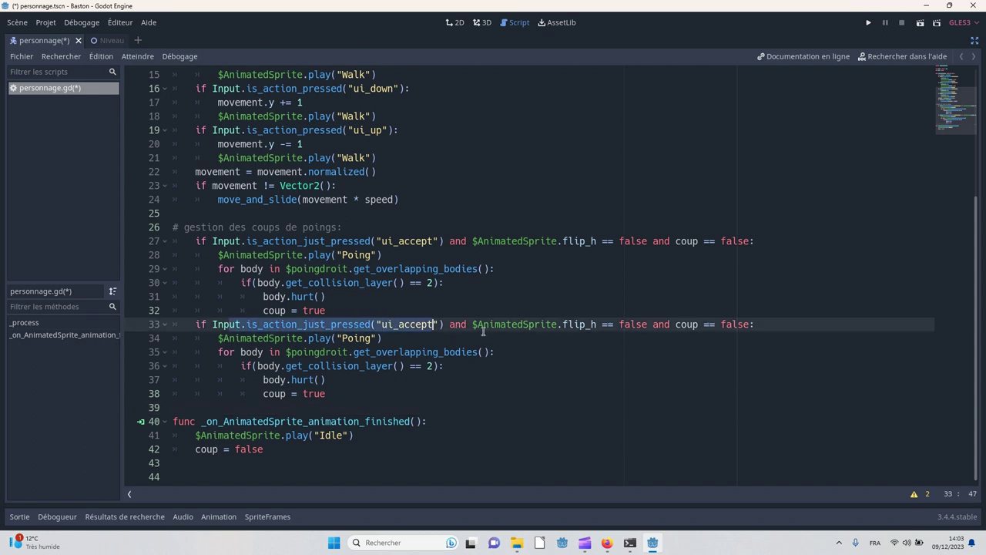
{"action": "left_click", "coordinate": [586, 325]}
{"action": "double_click", "coordinate": [627, 324]}
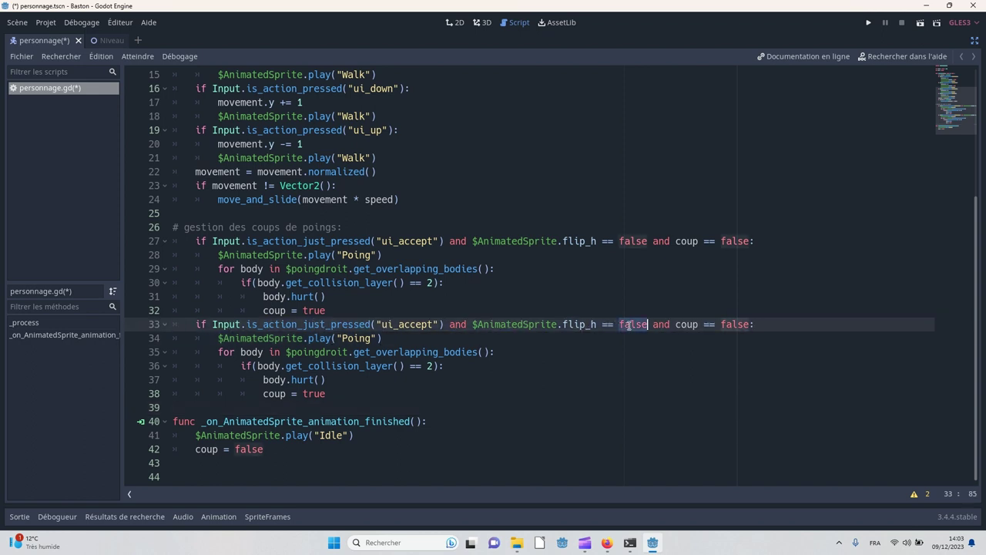
{"action": "type", "text": "true"}
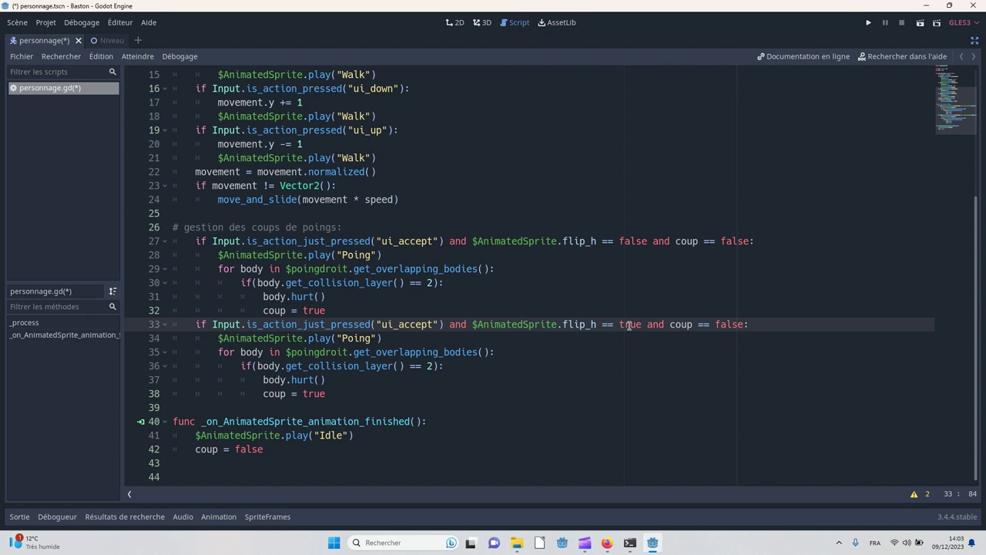
{"action": "left_click", "coordinate": [349, 352]}
{"action": "left_click_drag", "start_coordinate": [349, 352], "coordinate": [322, 352]}
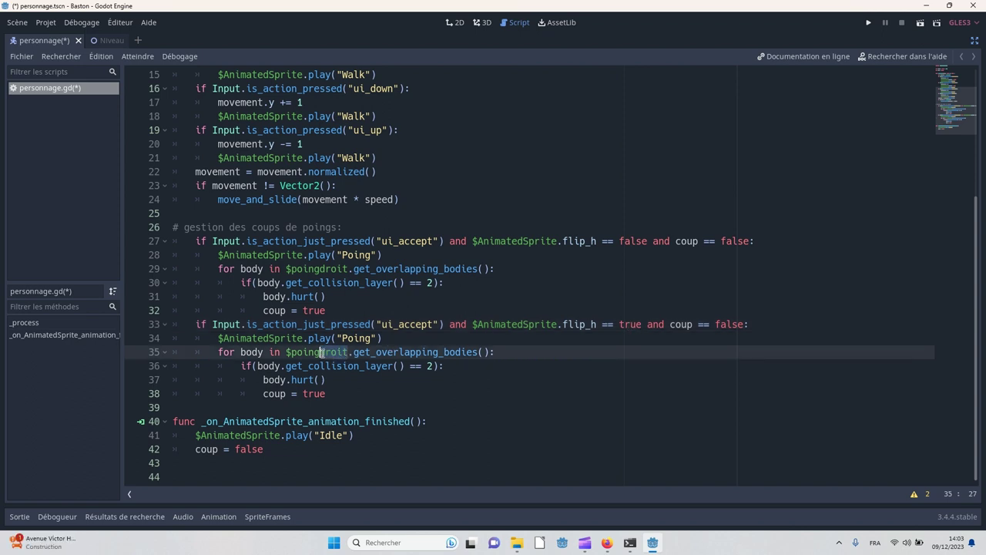
{"action": "type", "text": "gau"}
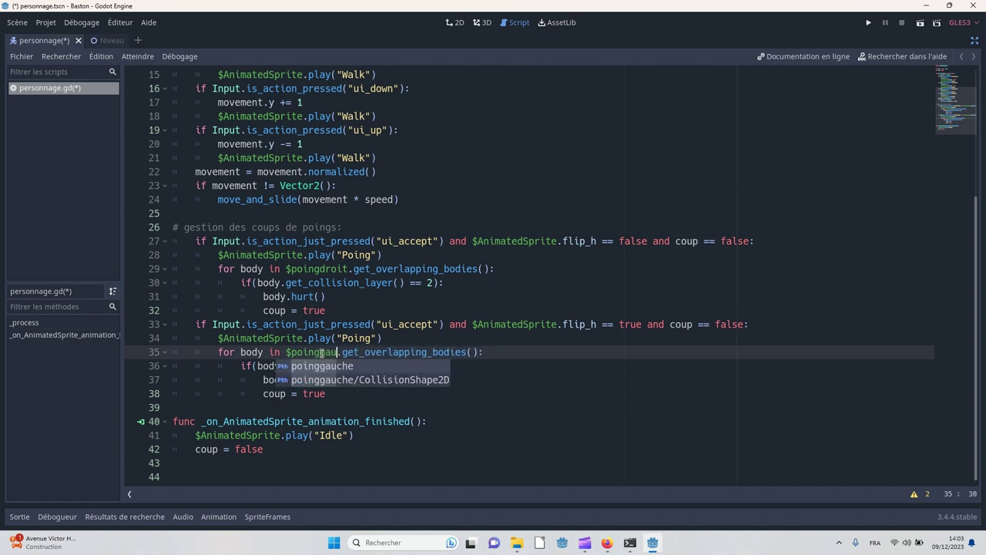
{"action": "type", "text": "che"}
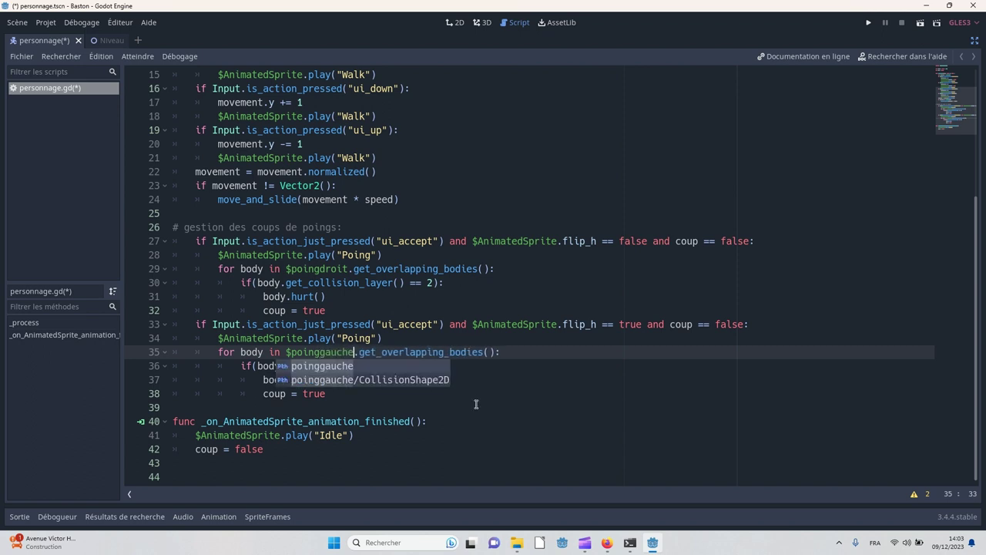
{"action": "left_click", "coordinate": [476, 404]}
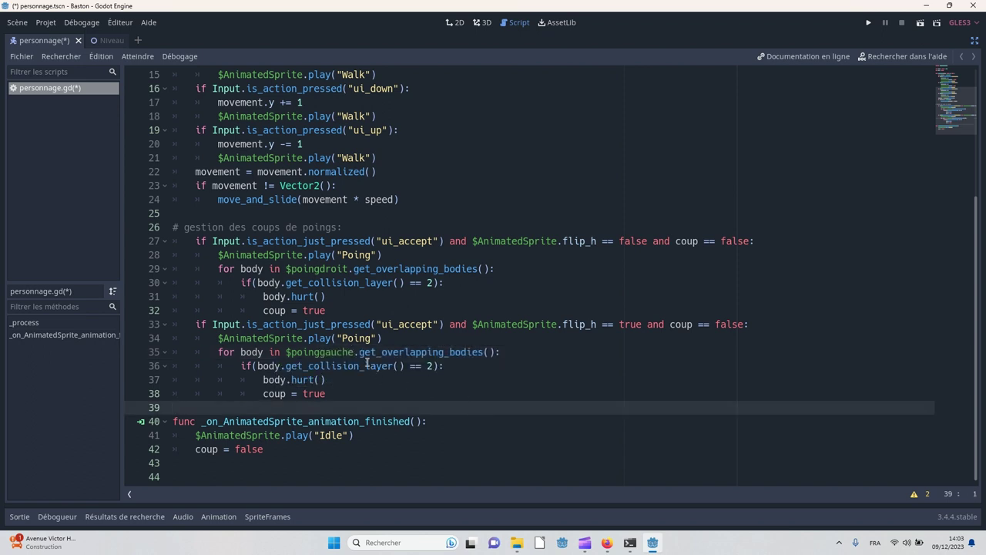
{"action": "key", "text": "ctrl+shift+F11"}
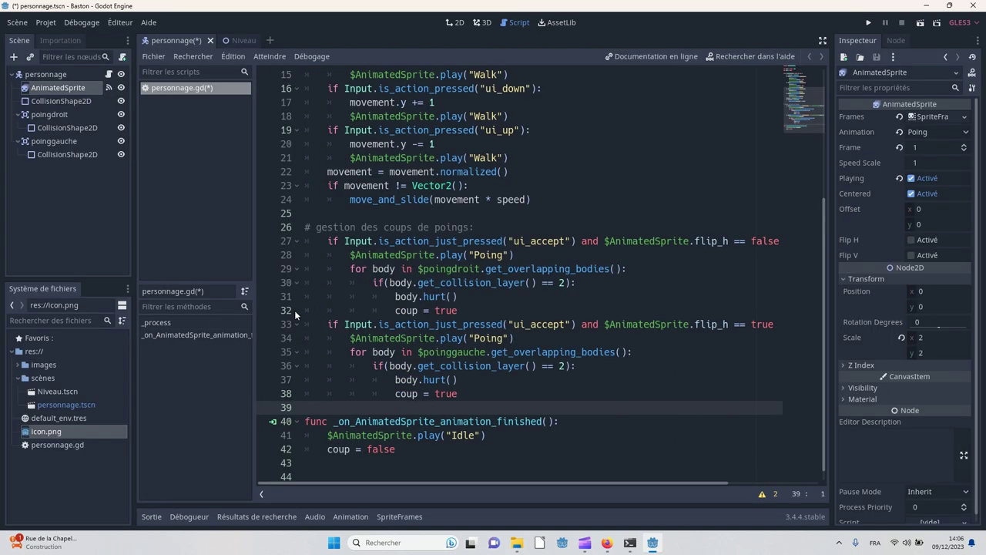
- Create a new scene with a KinematicBody2D root node
{"action": "left_click", "coordinate": [17, 23]}
{"action": "left_click", "coordinate": [24, 38]}
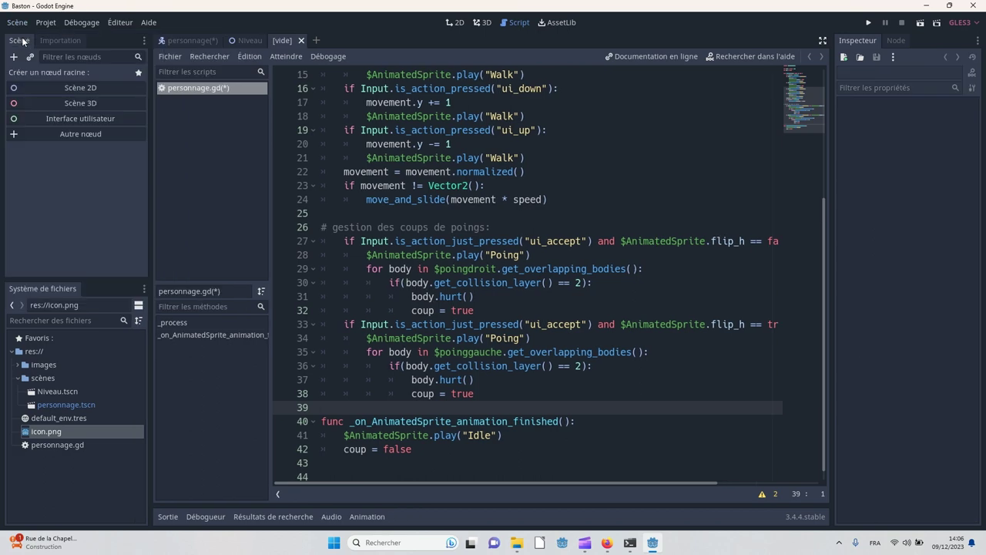
{"action": "left_click", "coordinate": [56, 134]}
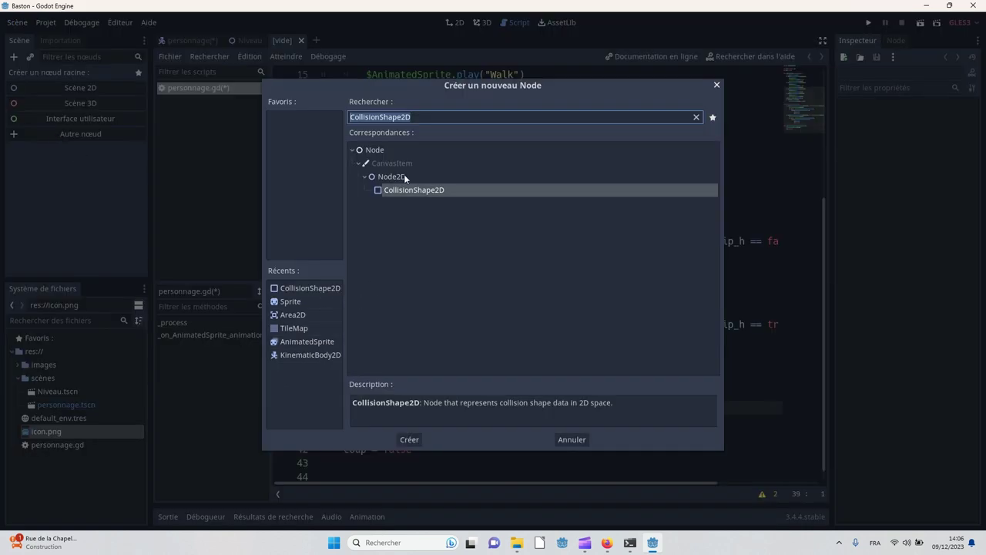
{"action": "type", "text": "Kin"}
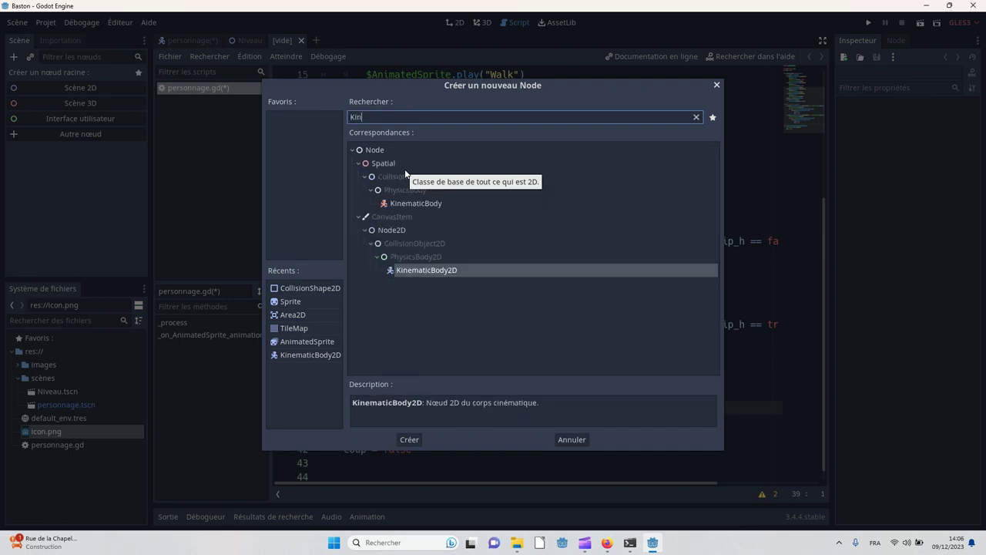
{"action": "double_click", "coordinate": [435, 270]}
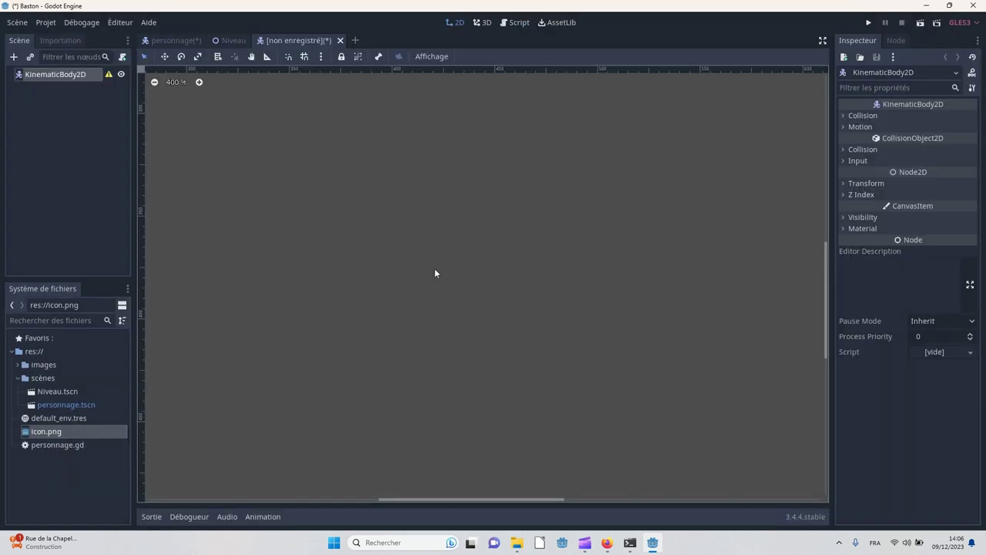
- Rename the KinematicBody2D root node to 'bag'
{"action": "right_click", "coordinate": [58, 80]}
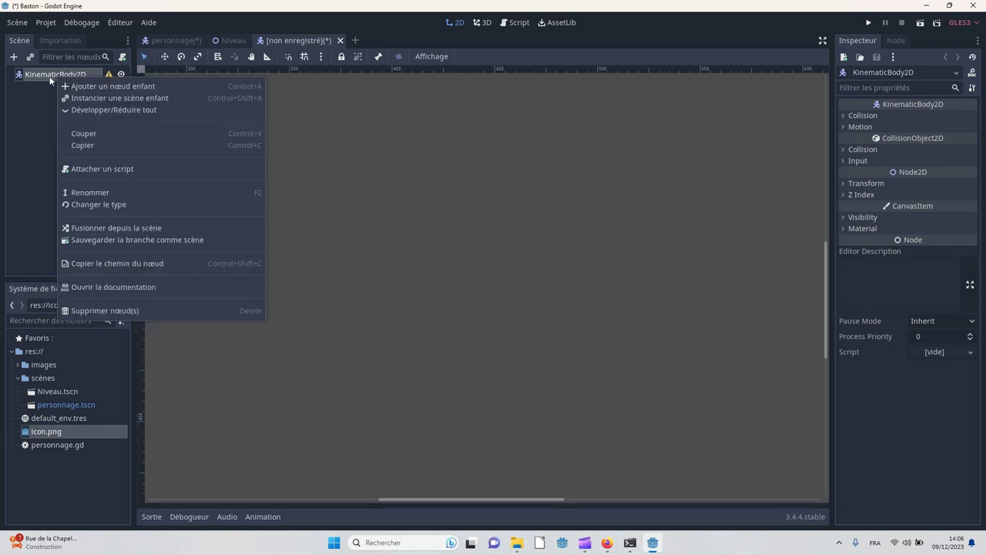
{"action": "double_click", "coordinate": [40, 74]}
{"action": "type", "text": "bag"}
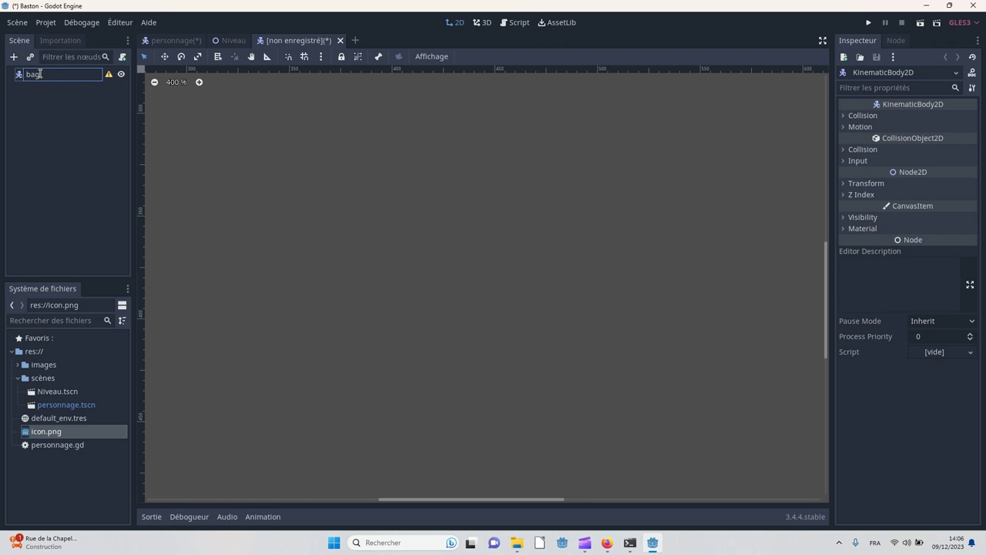
{"action": "left_click", "coordinate": [47, 107]}
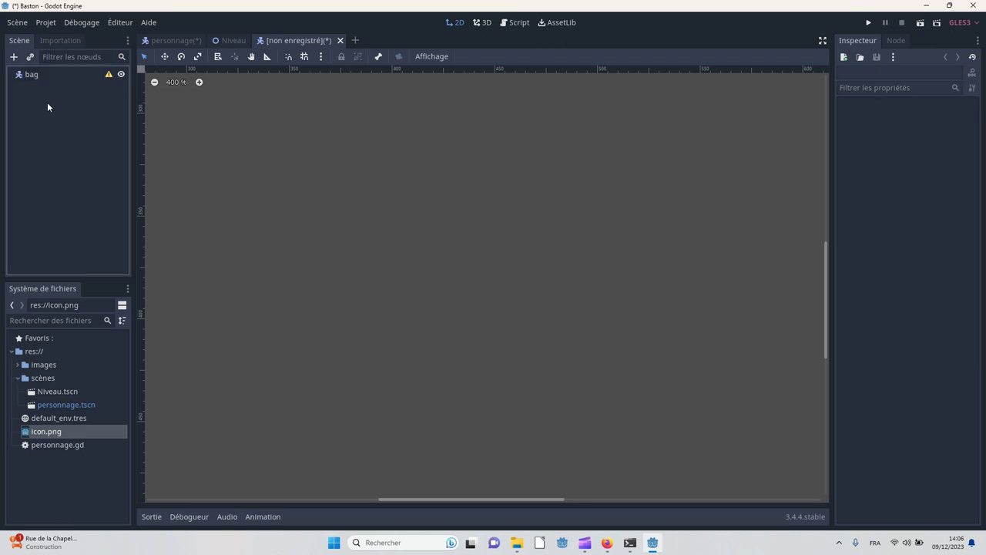
- Add a Sprite child node under bag
{"action": "right_click", "coordinate": [32, 74]}
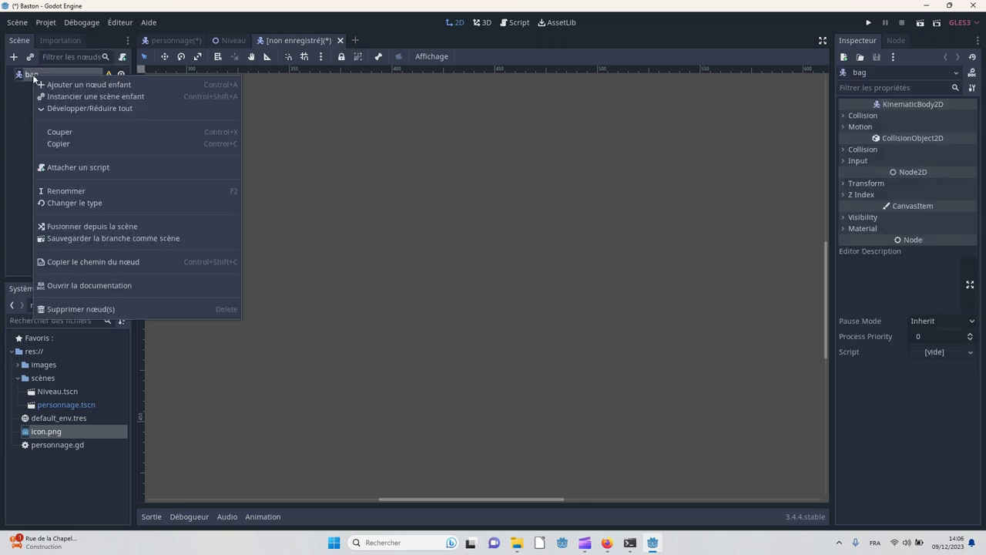
{"action": "left_click", "coordinate": [51, 86]}
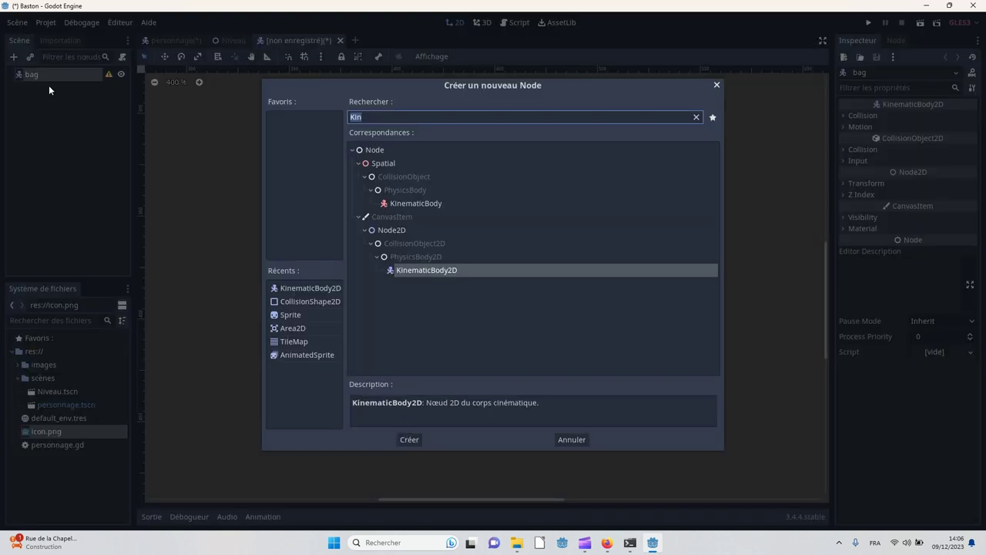
{"action": "type", "text": "sprite"}
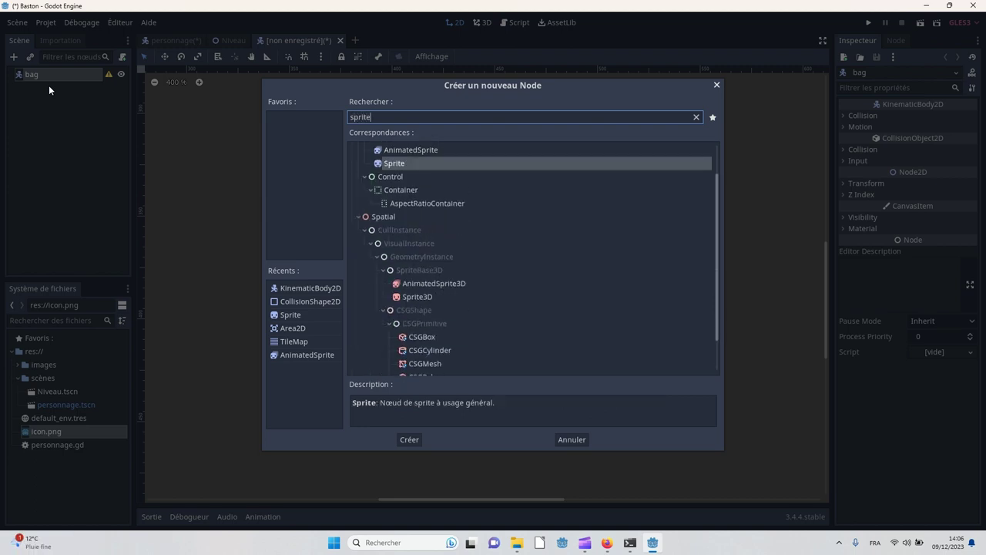
{"action": "key", "text": "Return"}
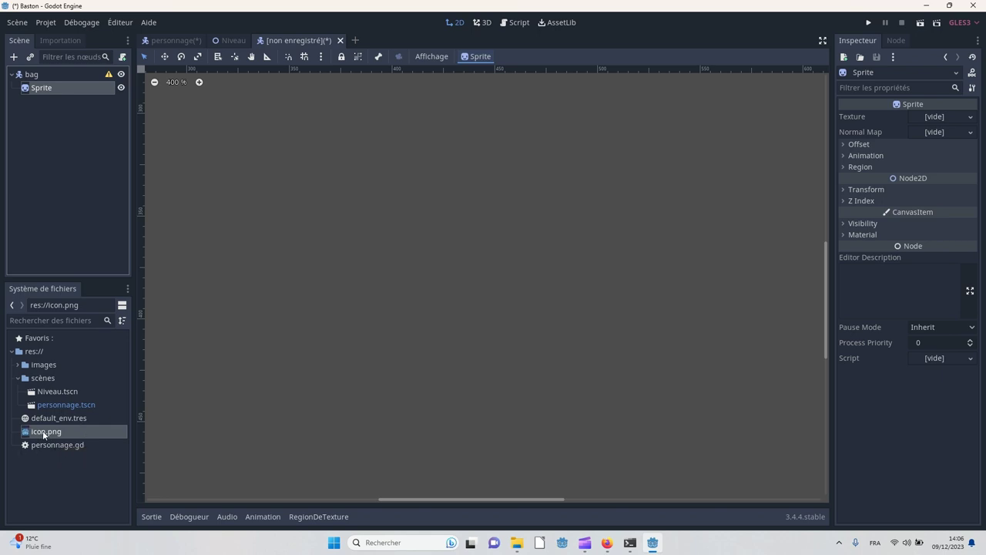
- Assign icon.png as the Sprite's texture and check the result in the 2D view
{"action": "left_click_drag", "start_coordinate": [41, 435], "coordinate": [941, 121]}
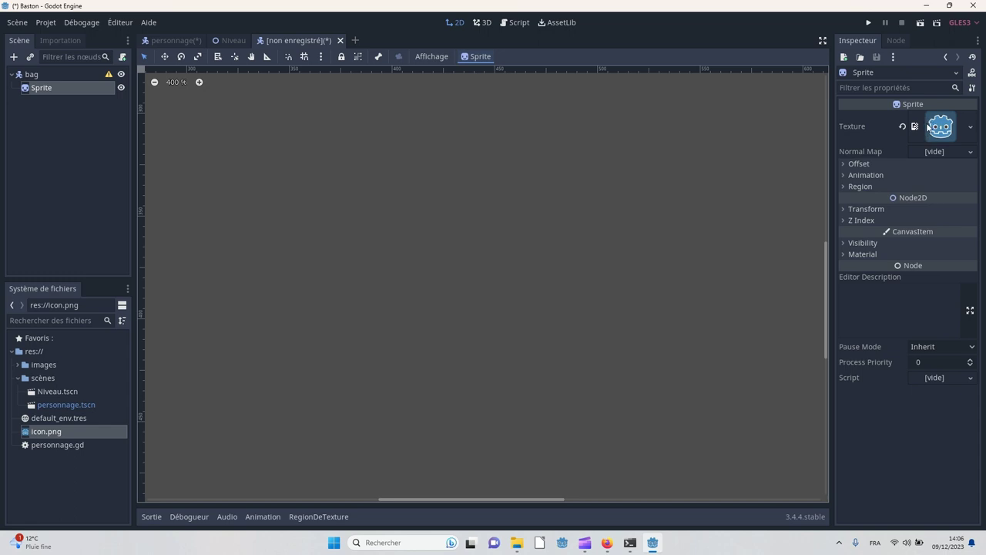
{"action": "scroll", "coordinate": [362, 117], "scroll_direction": "down", "scroll_amount": 3}
{"action": "scroll", "coordinate": [351, 128], "scroll_direction": "down", "scroll_amount": 2}
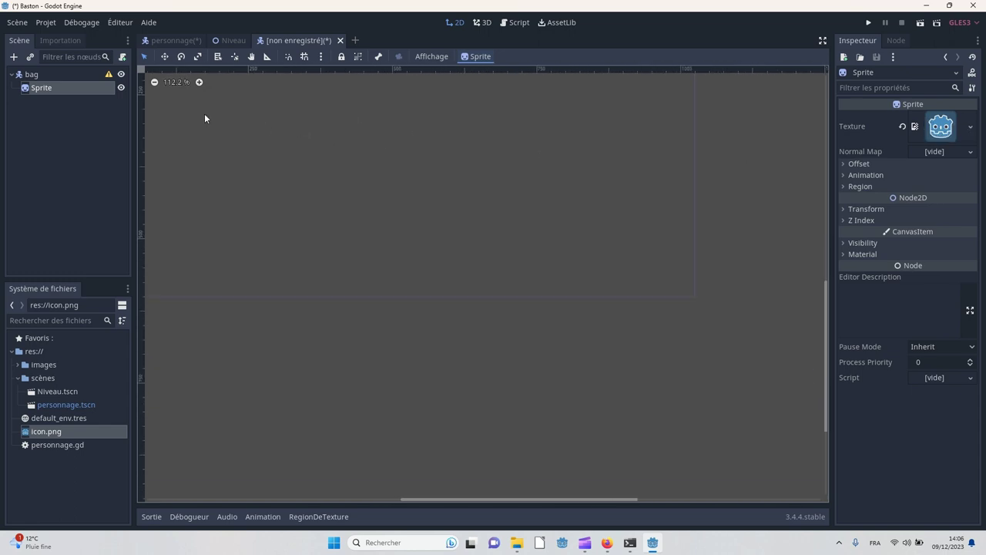
{"action": "scroll", "coordinate": [197, 112], "scroll_direction": "down", "scroll_amount": 3}
{"action": "scroll", "coordinate": [189, 112], "scroll_direction": "down", "scroll_amount": 2}
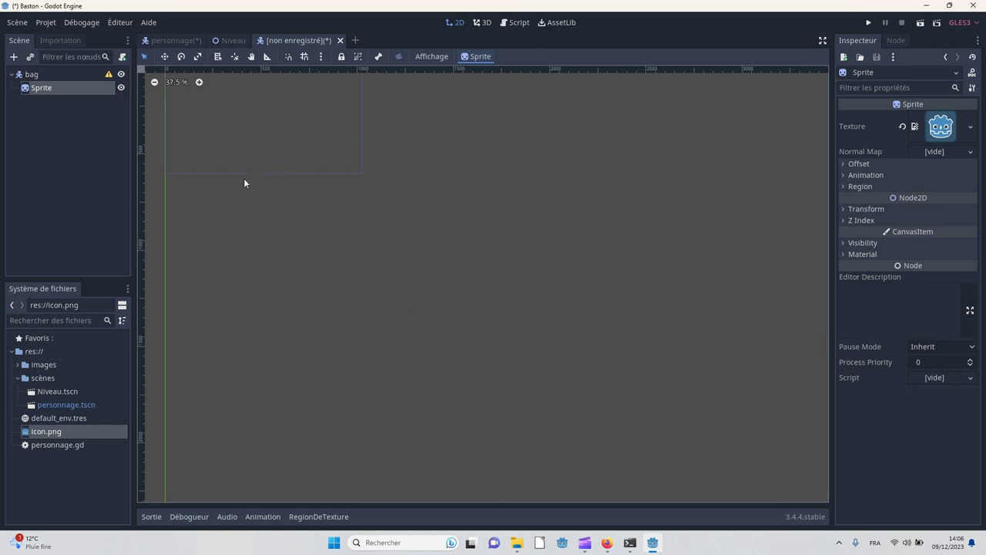
{"action": "scroll", "coordinate": [199, 157], "scroll_direction": "up", "scroll_amount": 5}
{"action": "left_click", "coordinate": [223, 145]}
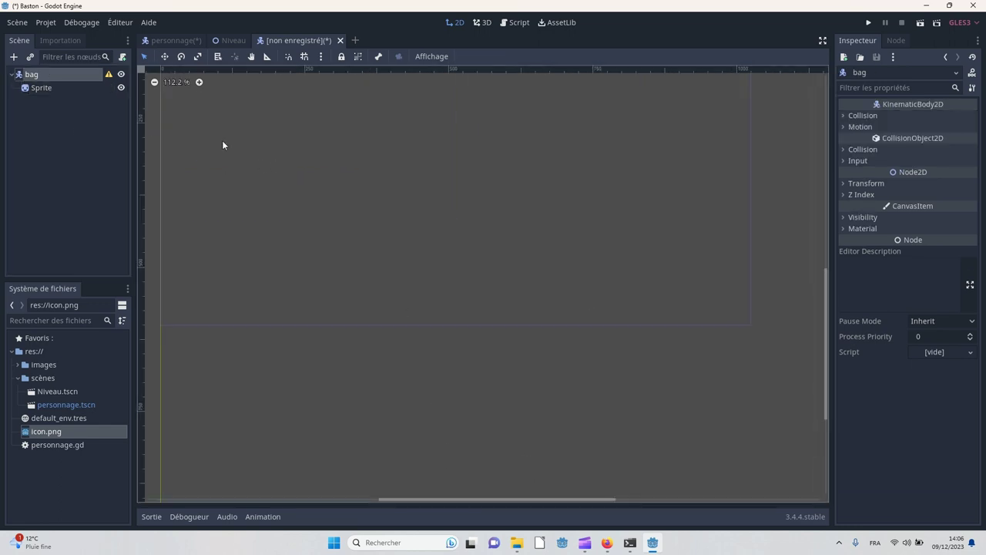
{"action": "middle_click_drag", "start_coordinate": [281, 162], "coordinate": [288, 177]}
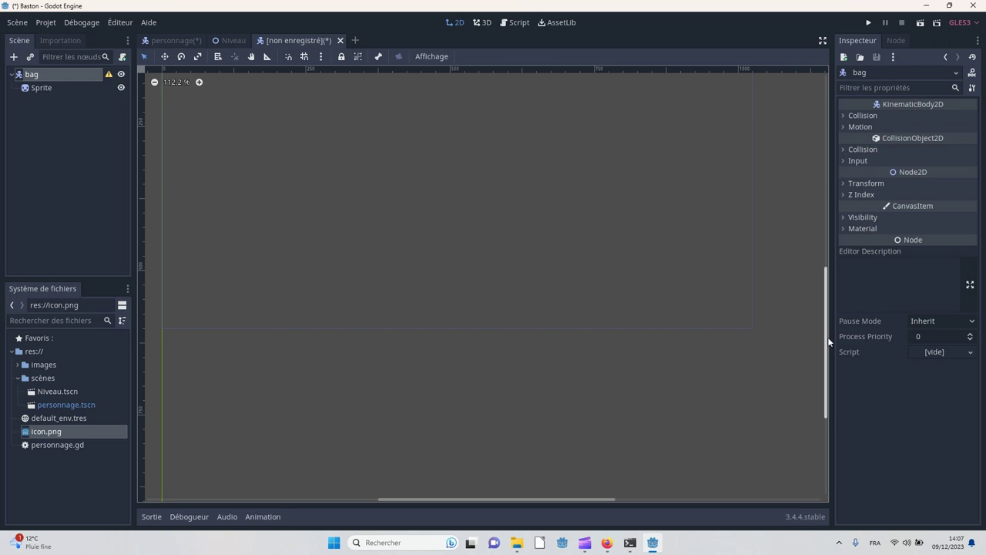
{"action": "left_click_drag", "start_coordinate": [827, 337], "coordinate": [805, 202]}
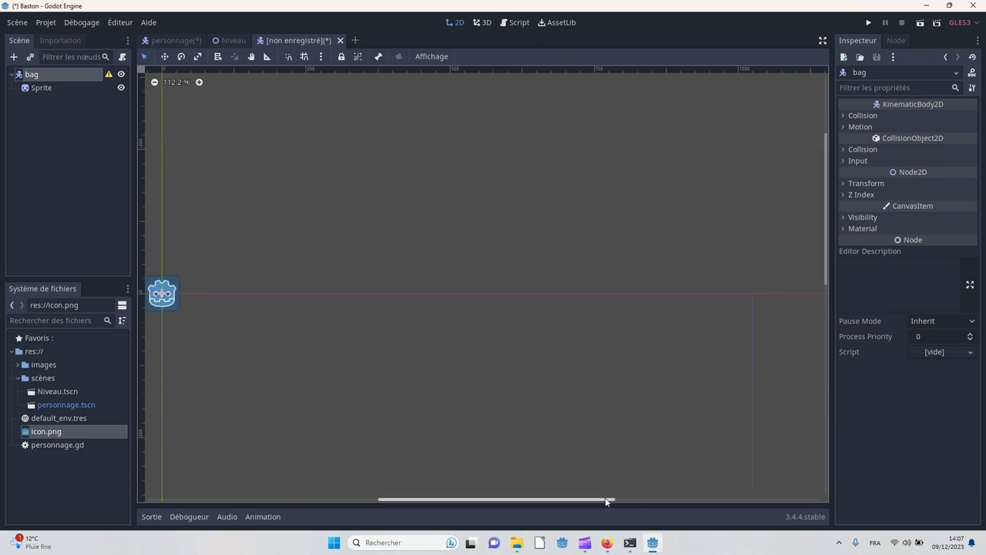
{"action": "left_click_drag", "start_coordinate": [604, 501], "coordinate": [464, 500]}
{"action": "scroll", "coordinate": [539, 331], "scroll_direction": "up", "scroll_amount": 3}
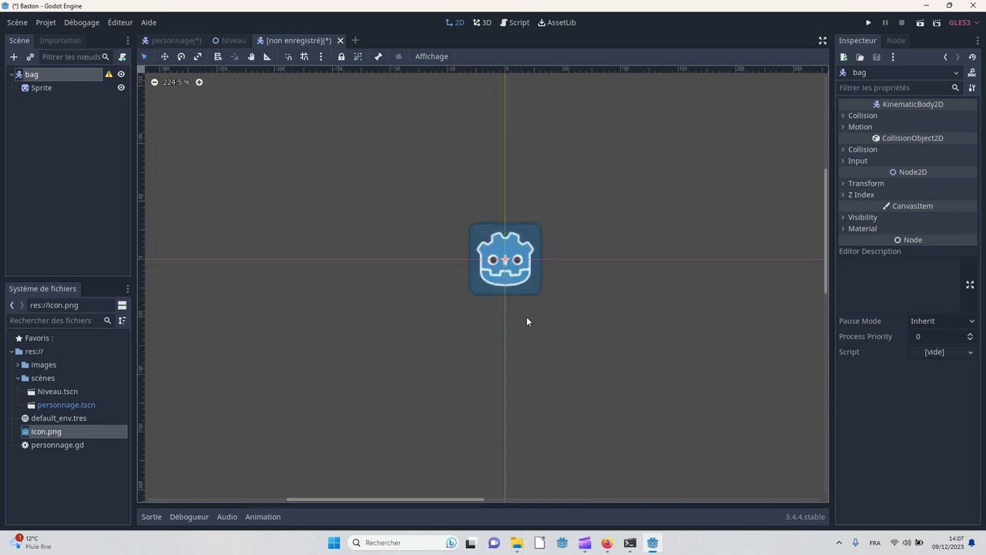
{"action": "scroll", "coordinate": [527, 321], "scroll_direction": "up", "scroll_amount": 1}
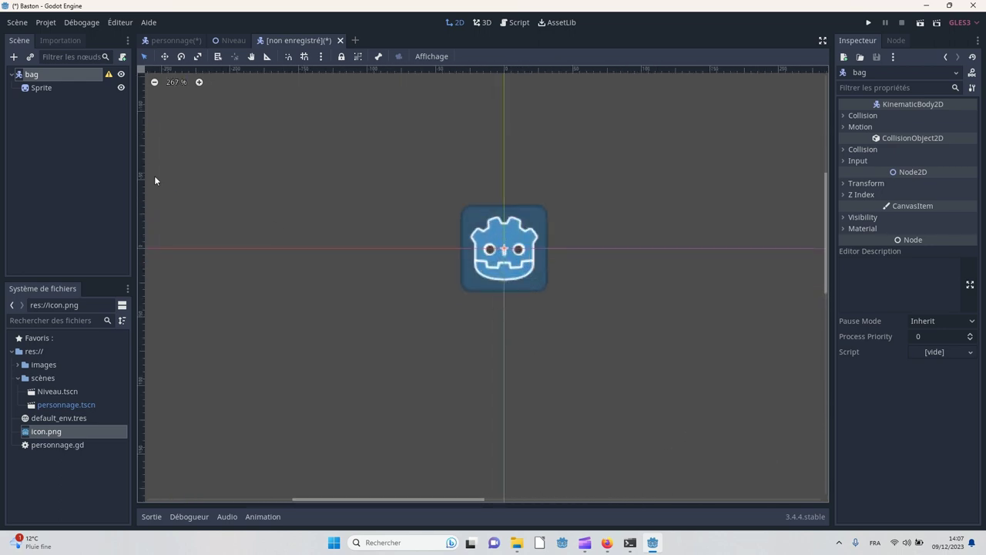
- Add a CollisionShape2D child to bag with a new RectangleShape2D shape
{"action": "right_click", "coordinate": [39, 76]}
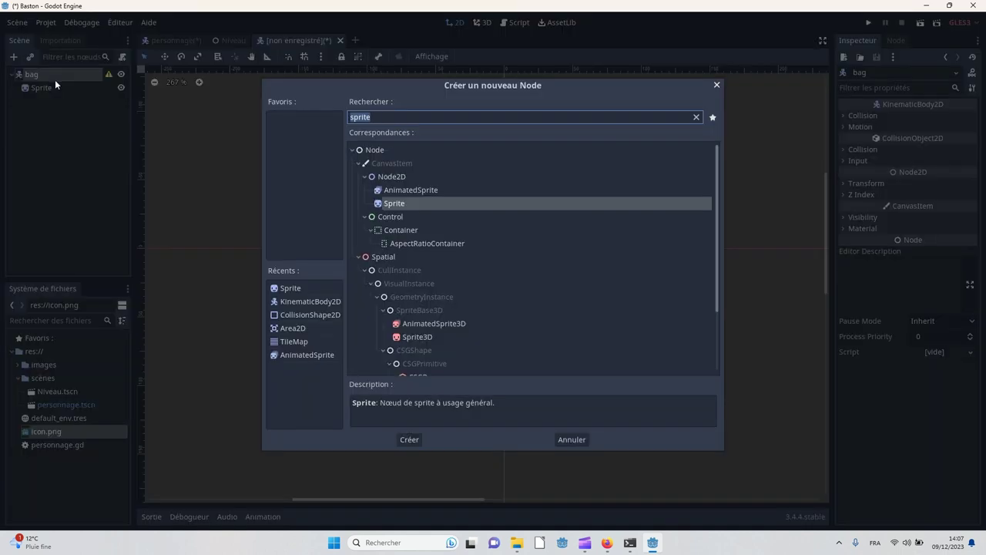
{"action": "left_click", "coordinate": [305, 317]}
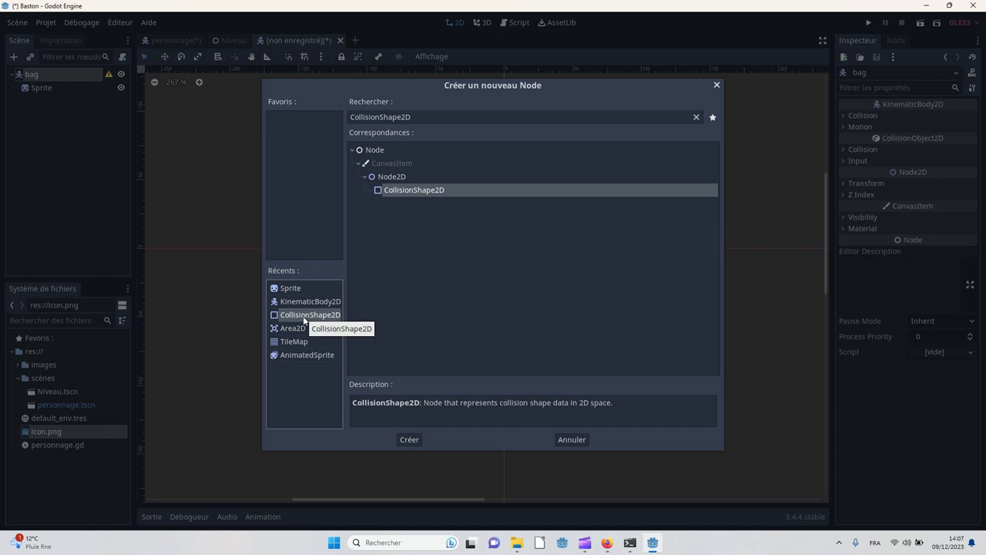
{"action": "double_click", "coordinate": [304, 317]}
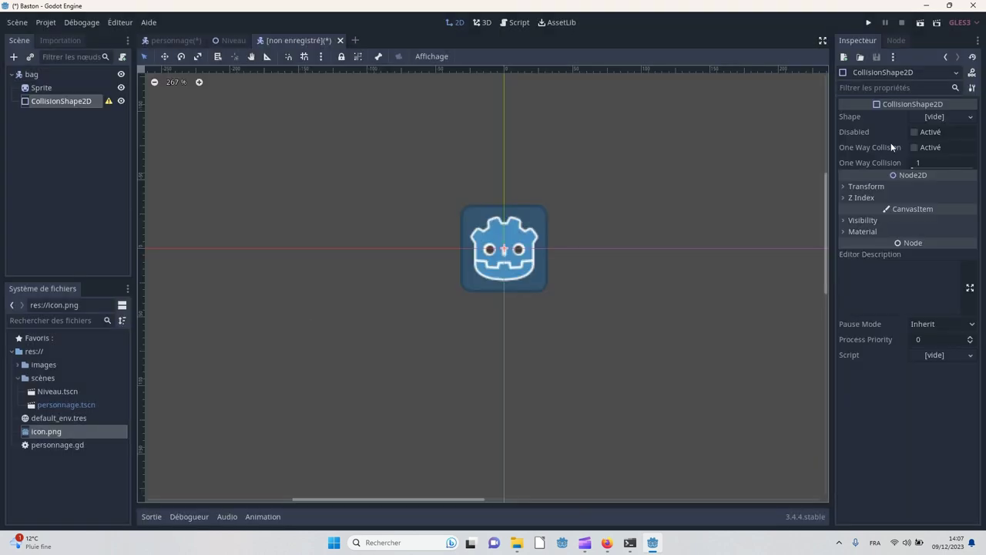
{"action": "left_click", "coordinate": [941, 115]}
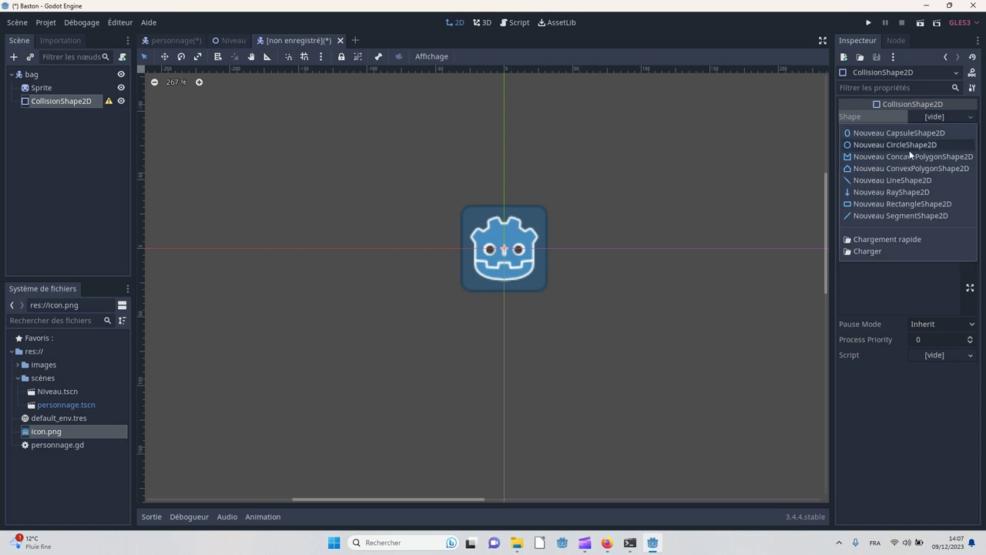
{"action": "left_click", "coordinate": [898, 205]}
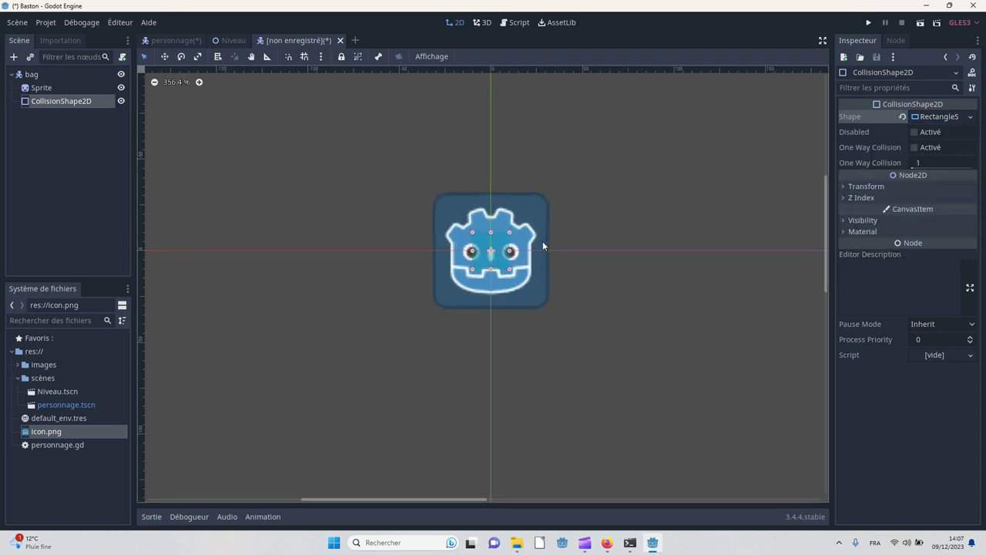
- With the grid shown, stretch the collision rectangle to cover the whole icon
{"action": "scroll", "coordinate": [542, 241], "scroll_direction": "up", "scroll_amount": 4}
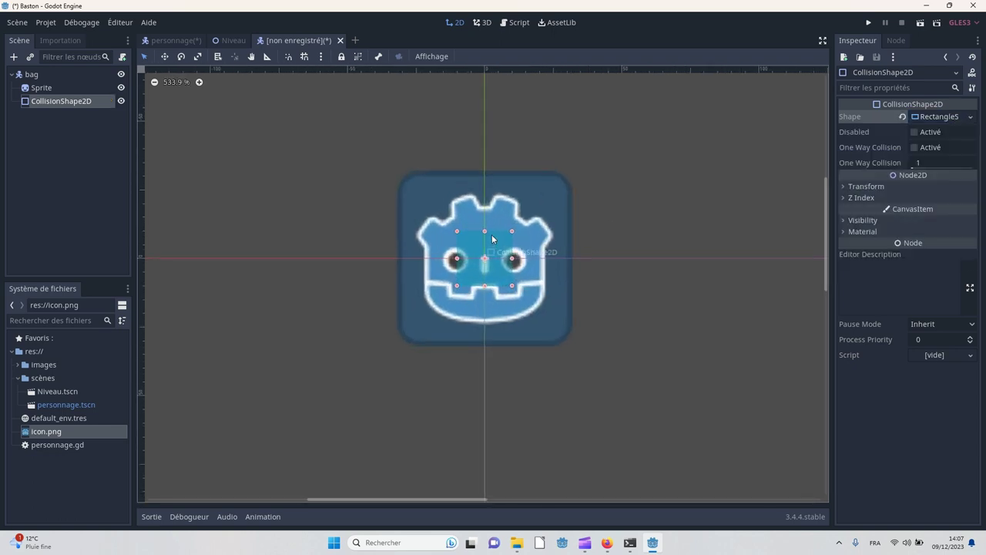
{"action": "left_click", "coordinate": [303, 58]}
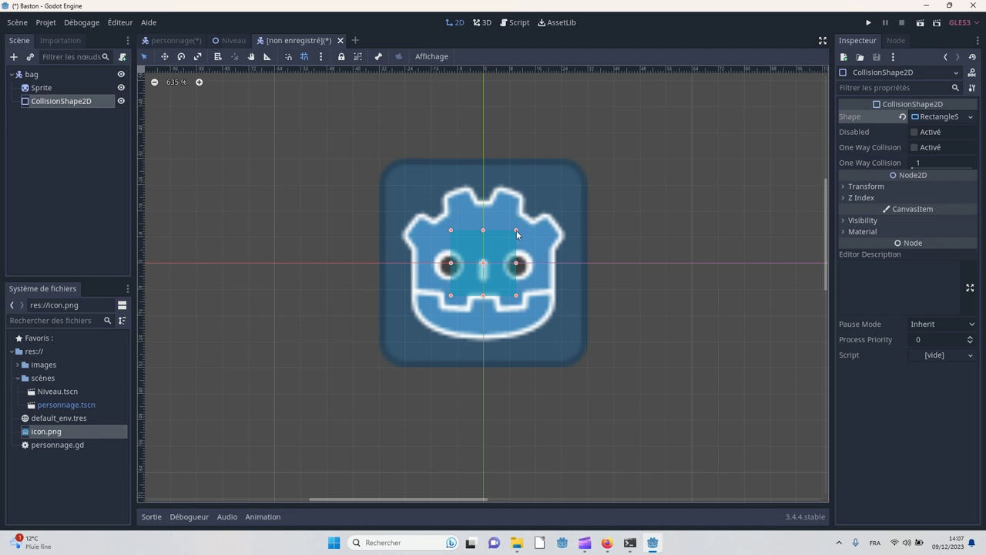
{"action": "left_click_drag", "start_coordinate": [517, 230], "coordinate": [577, 182]}
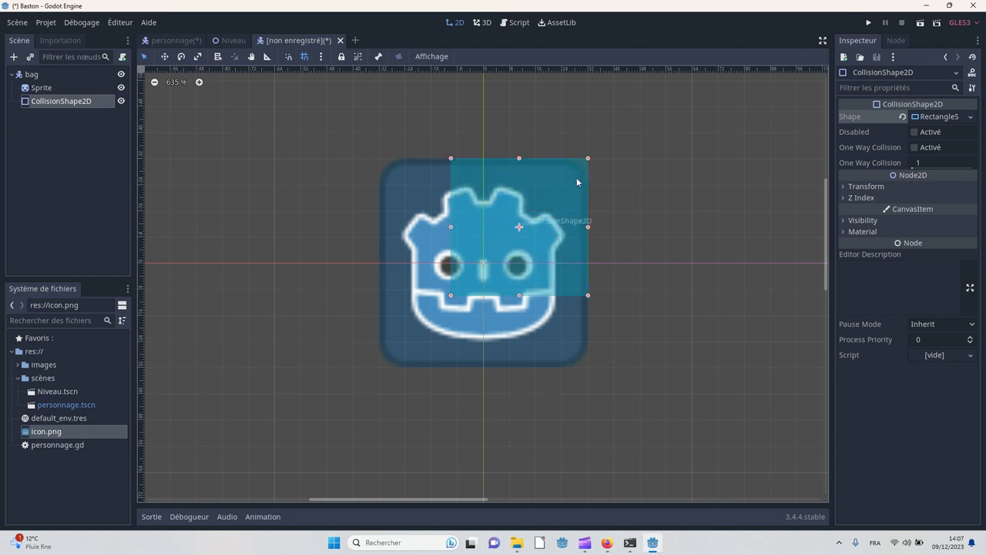
{"action": "left_click_drag", "start_coordinate": [451, 294], "coordinate": [384, 358]}
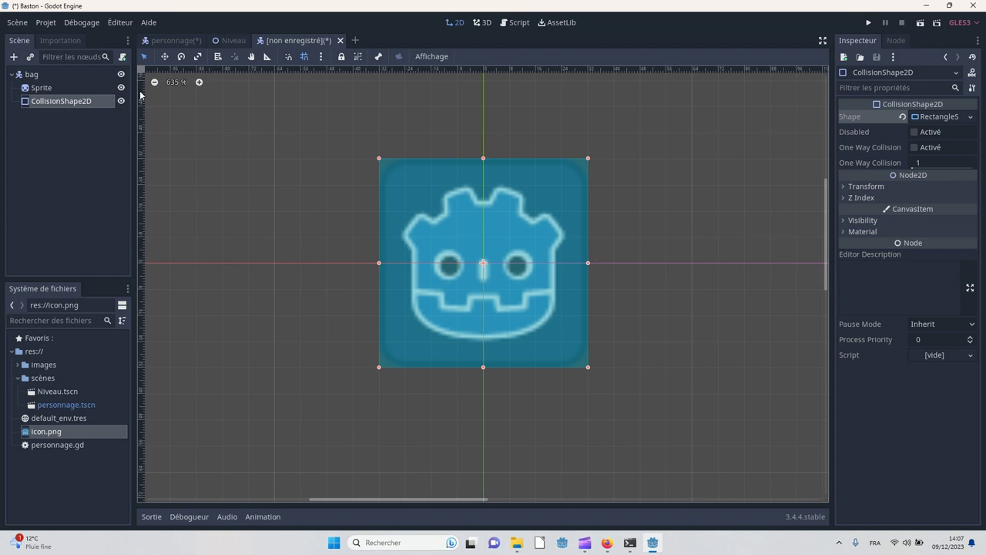
- Move bag from collision layer 1 to layer 2 (Adversaires) and enable mask layers 1 and 3
{"action": "left_click", "coordinate": [30, 74]}
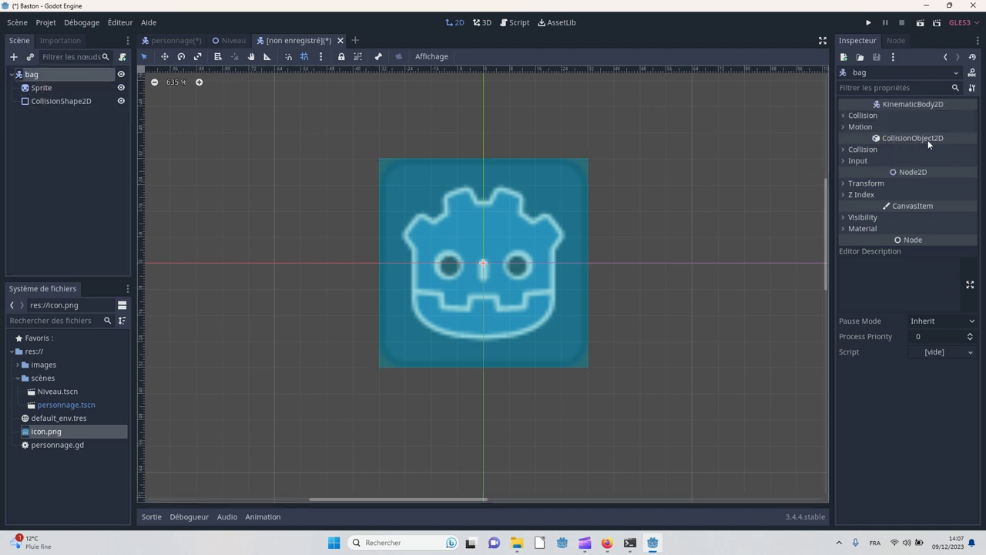
{"action": "left_click", "coordinate": [866, 150]}
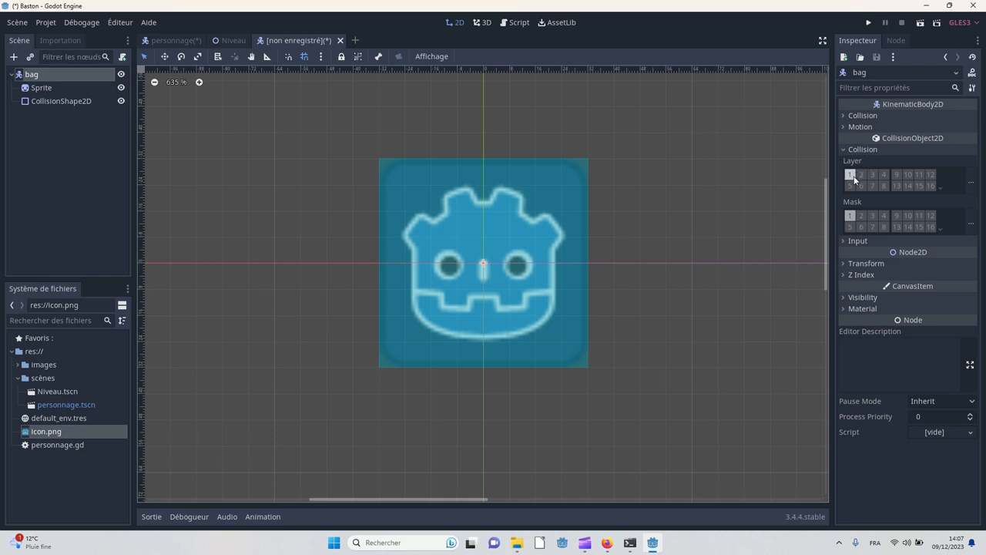
{"action": "left_click", "coordinate": [851, 175]}
{"action": "left_click", "coordinate": [860, 178]}
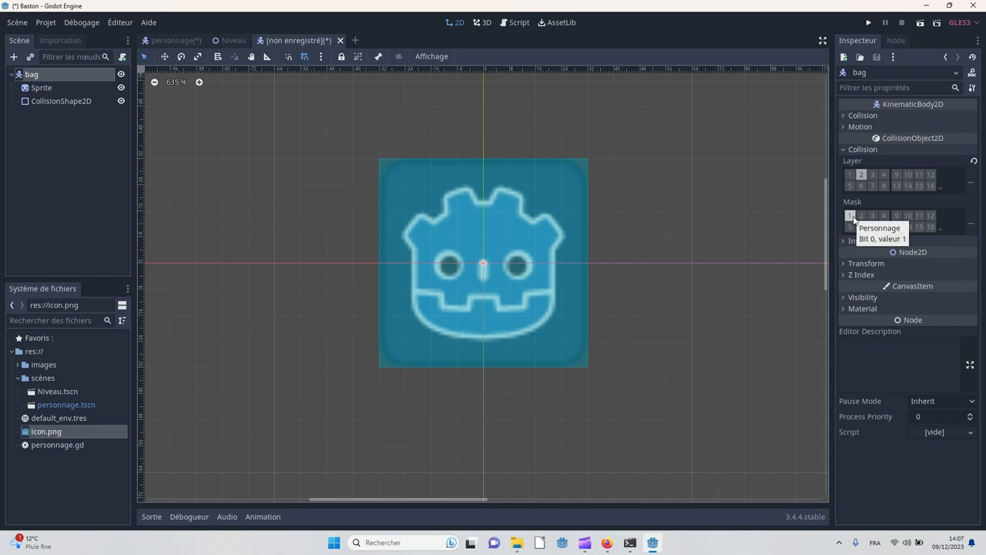
{"action": "left_click", "coordinate": [872, 218]}
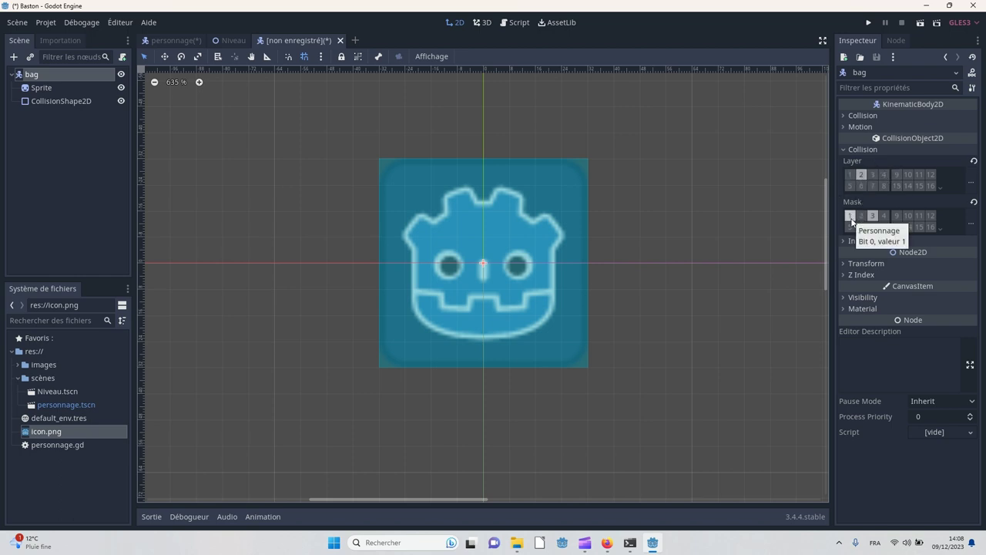
{"action": "left_click", "coordinate": [851, 221]}
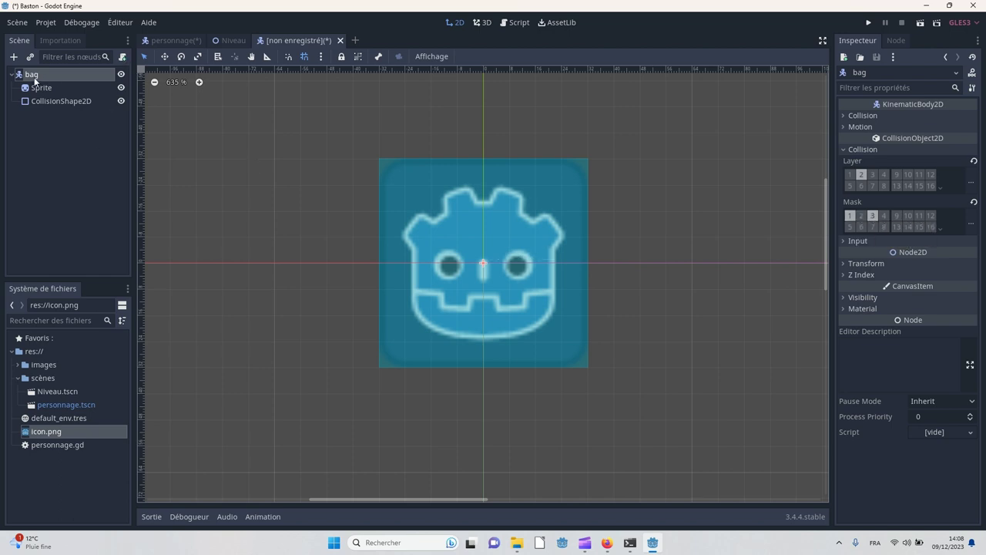
- Attach a new bag.gd script to bag and delete its template code
{"action": "left_click", "coordinate": [123, 59]}
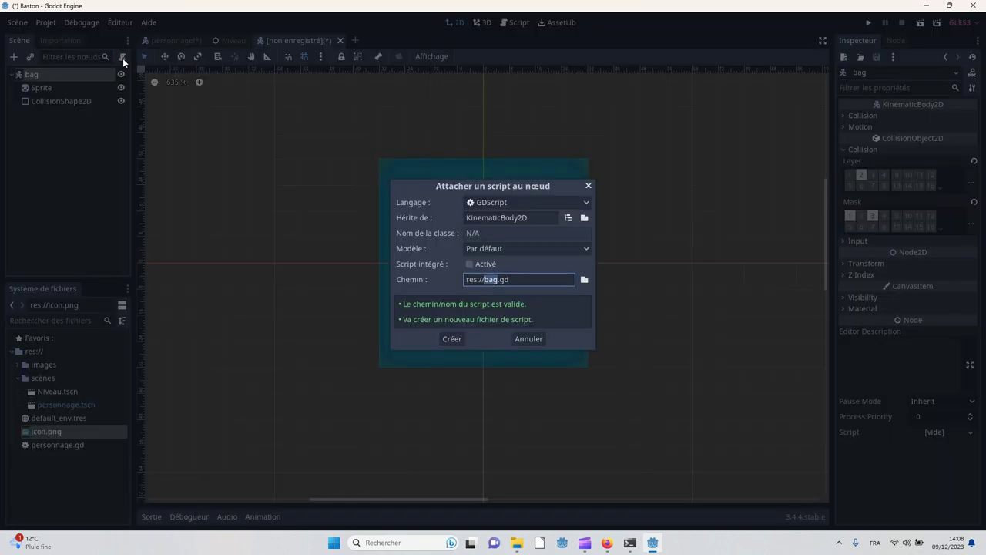
{"action": "left_click", "coordinate": [452, 339]}
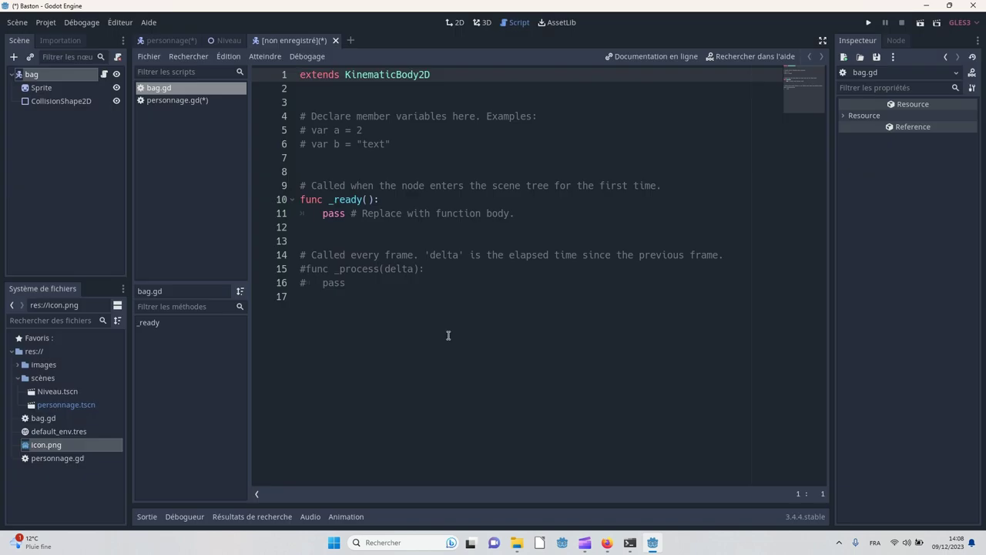
{"action": "left_click_drag", "start_coordinate": [398, 292], "coordinate": [290, 118]}
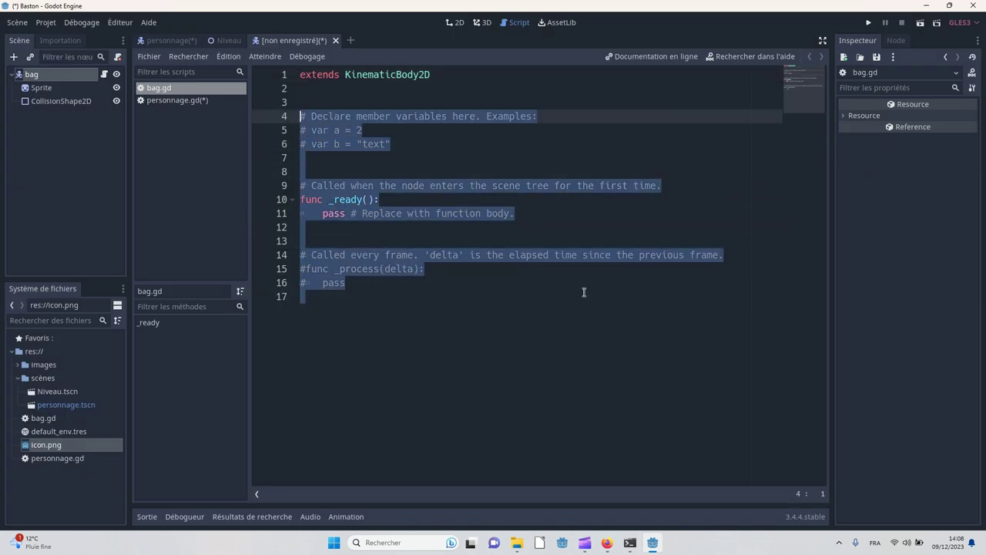
{"action": "key", "text": "BackSpace"}
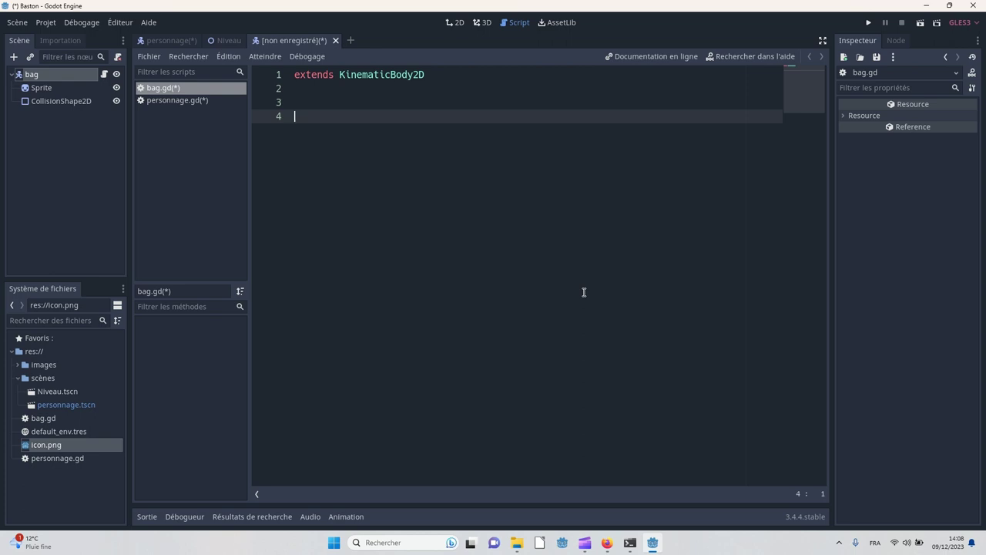
- Write a hurt() function whose body calls queue_free()
{"action": "type", "text": "func"}
{"action": "type", "text": "():"}
{"action": "key", "text": "Return"}
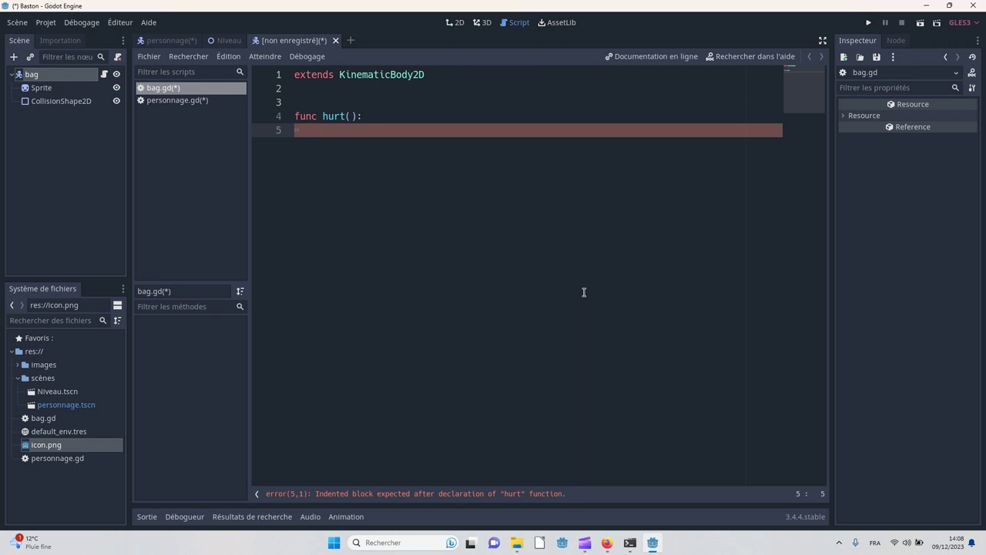
{"action": "type", "text": "q"}
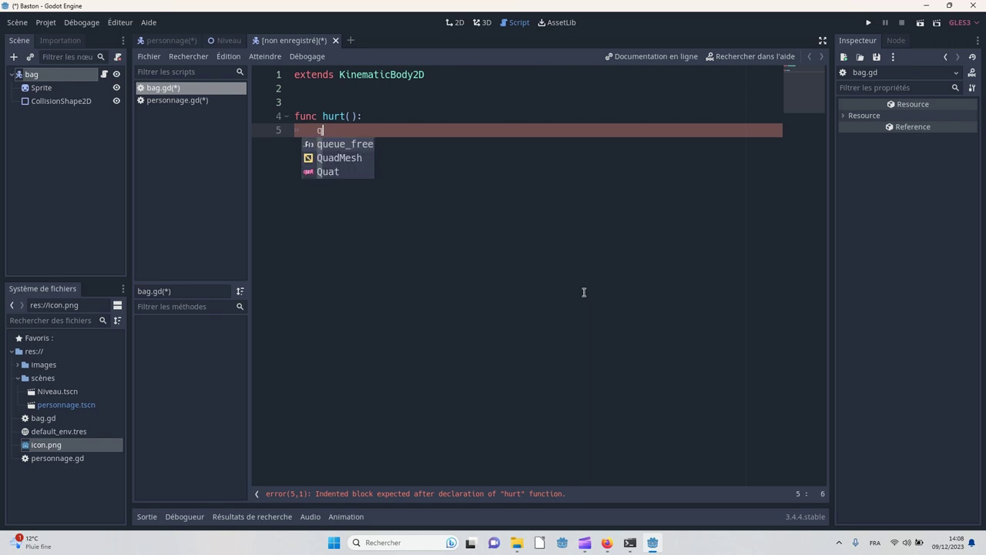
{"action": "type", "text": "ueur"}
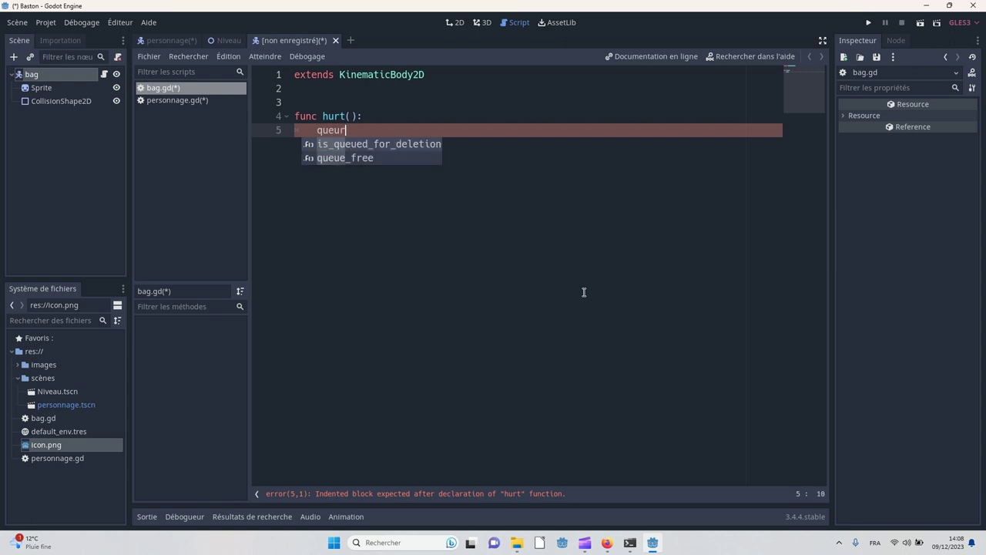
{"action": "key", "text": "BackSpace"}
{"action": "key", "text": "Return"}
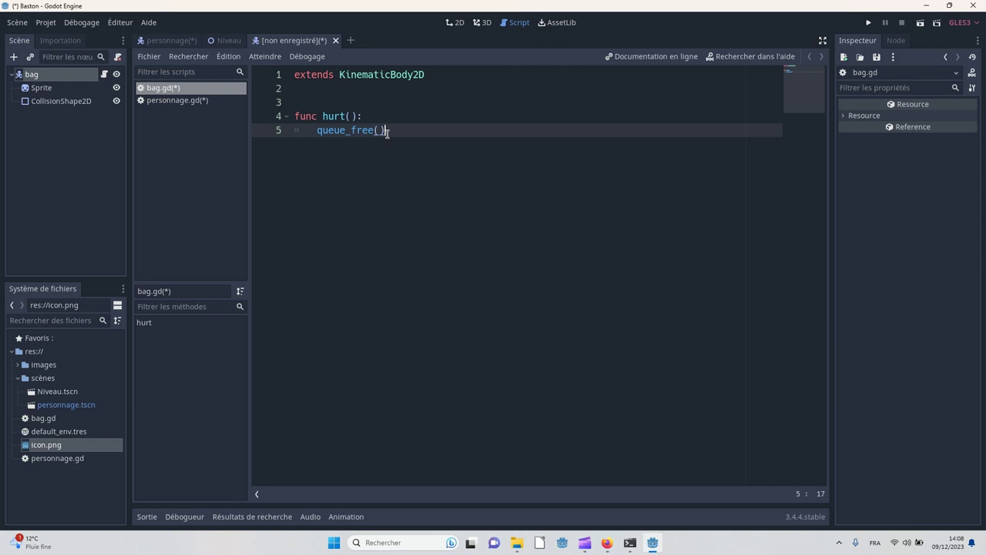
{"action": "left_click", "coordinate": [17, 23]}
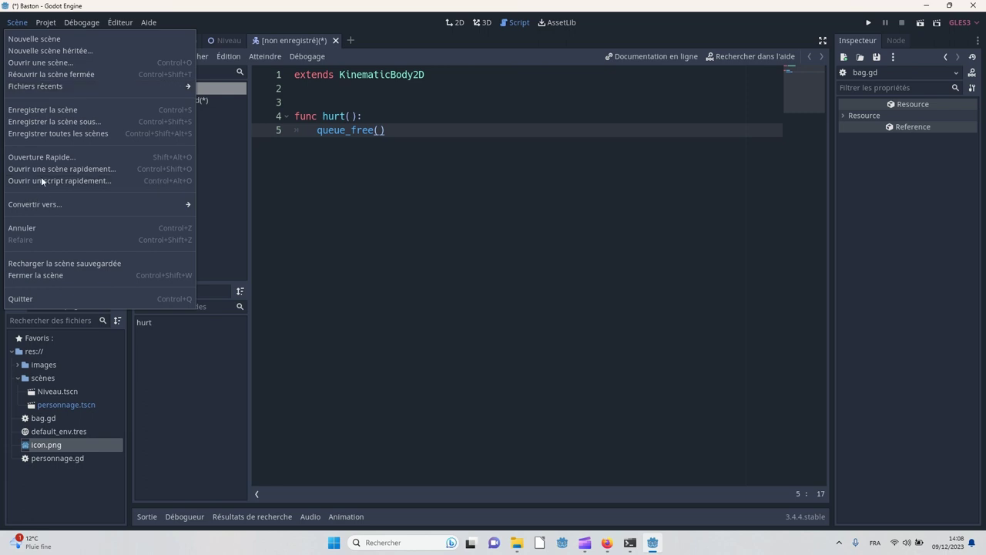
- Save the scene as bag.tscn and switch to the Niveau level in the 2D view
{"action": "left_click", "coordinate": [55, 109]}
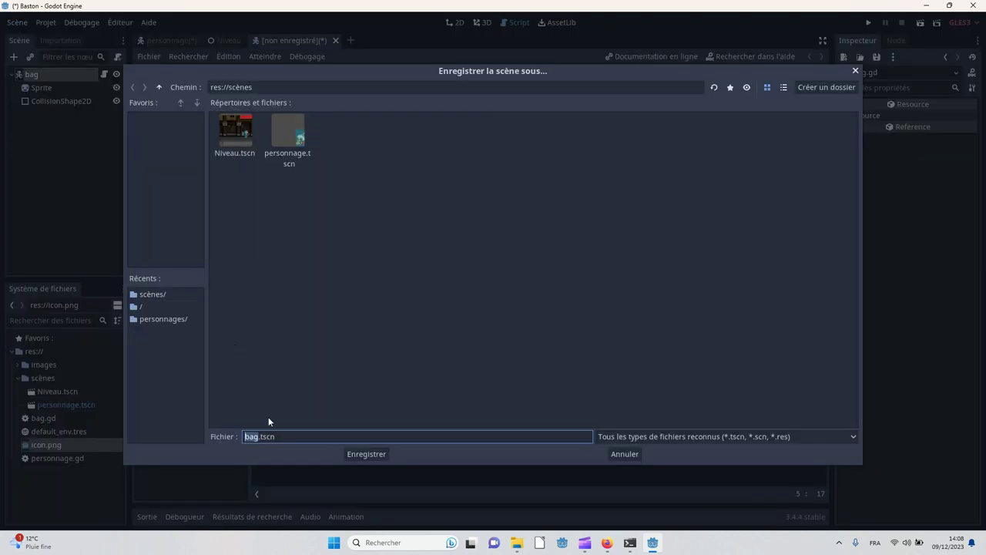
{"action": "left_click", "coordinate": [361, 456]}
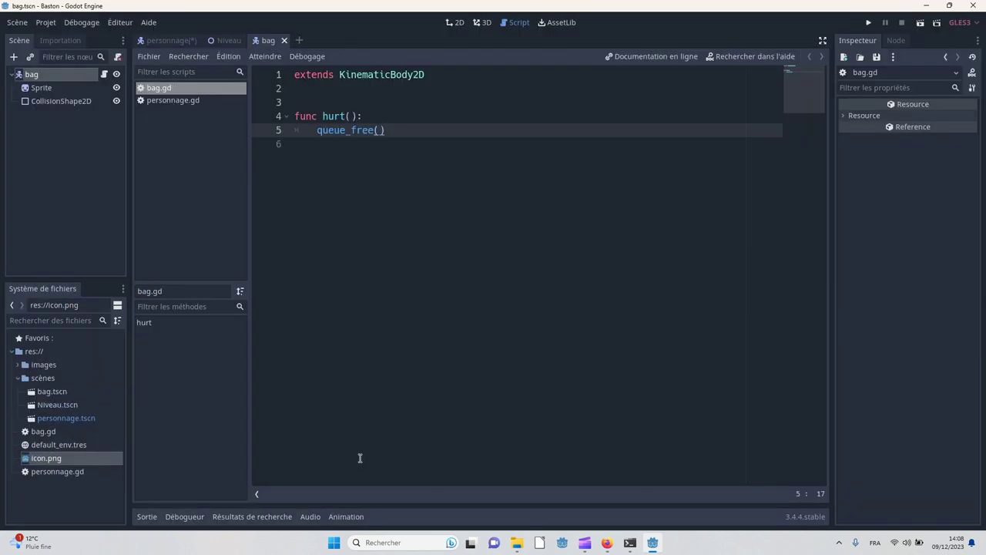
{"action": "left_click", "coordinate": [223, 41]}
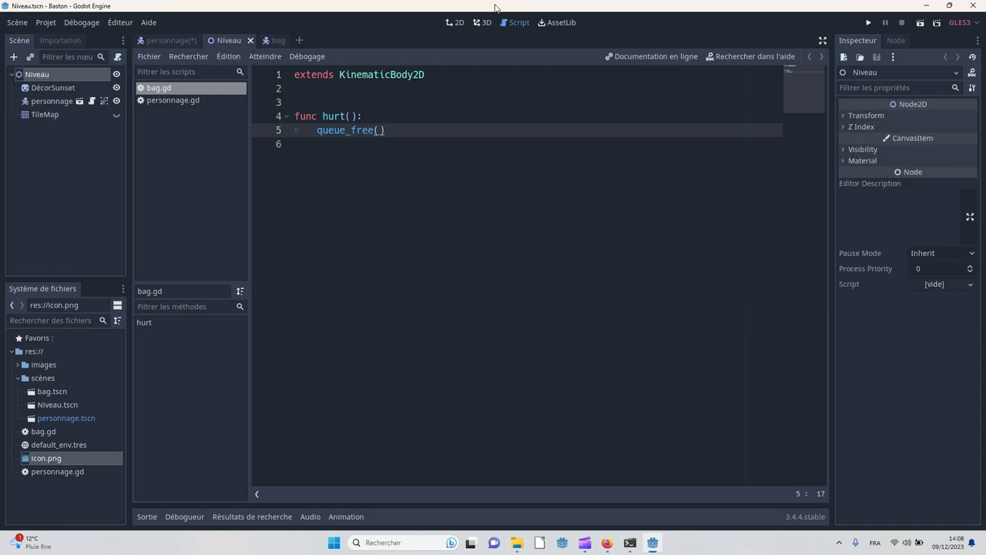
{"action": "left_click", "coordinate": [460, 22]}
{"action": "scroll", "coordinate": [441, 225], "scroll_direction": "down", "scroll_amount": 2}
{"action": "scroll", "coordinate": [441, 225], "scroll_direction": "up", "scroll_amount": 2}
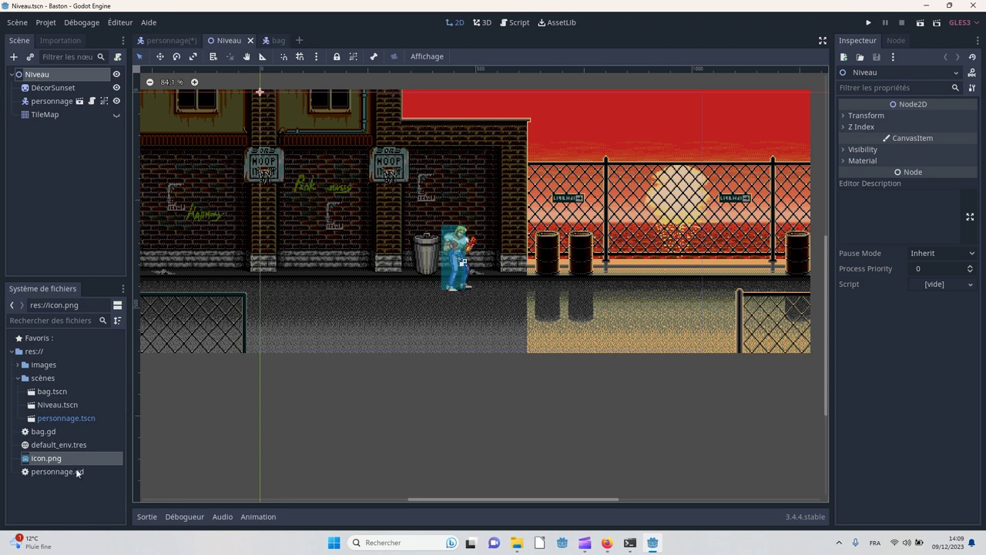
- Instance bag.tscn into Niveau and move it onto the street beside the barrels
{"action": "left_click_drag", "start_coordinate": [38, 392], "coordinate": [46, 318]}
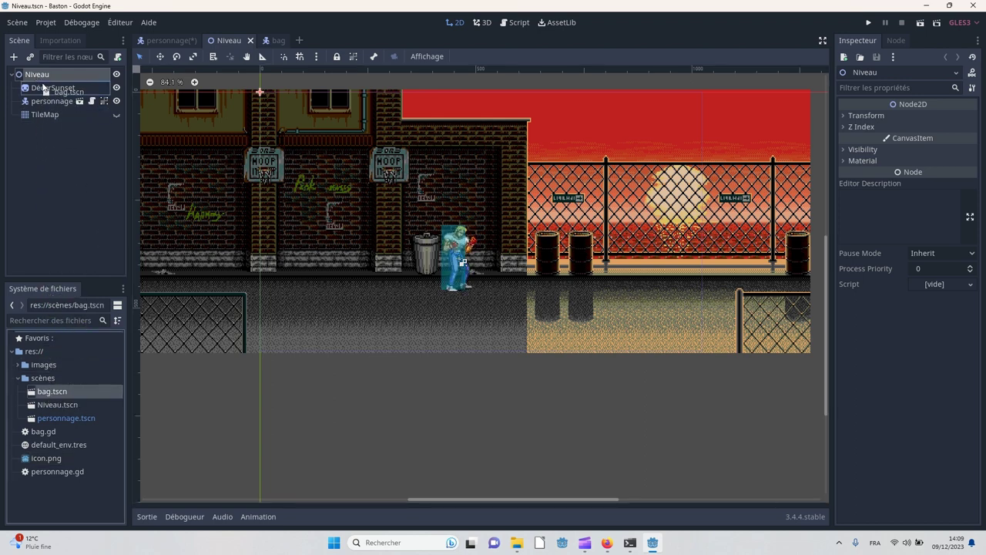
{"action": "left_click_drag", "start_coordinate": [46, 318], "coordinate": [43, 75]}
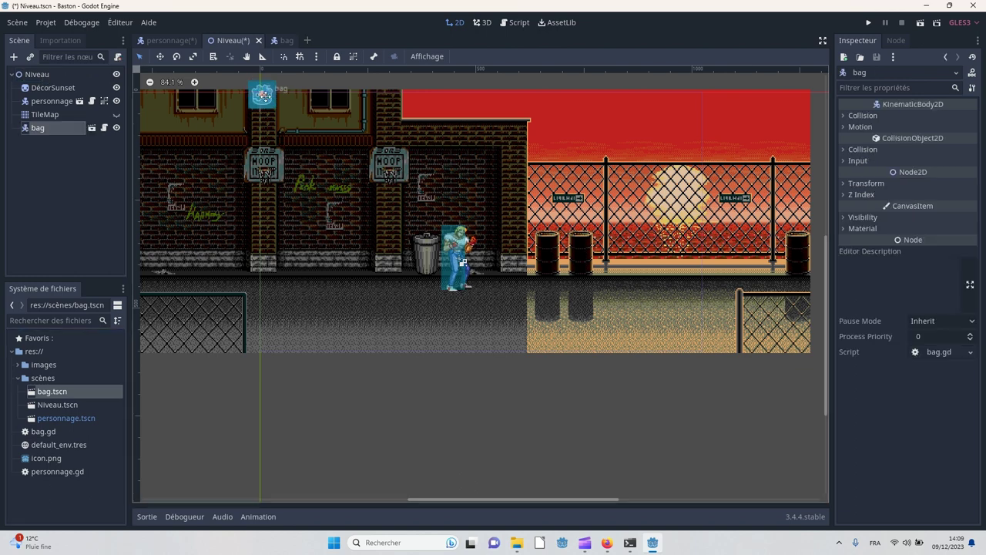
{"action": "mouse_move", "coordinate": [258, 97]}
{"action": "left_mouse_down"}
{"action": "mouse_move", "coordinate": [351, 139]}
{"action": "mouse_move", "coordinate": [577, 275]}
{"action": "left_mouse_up"}
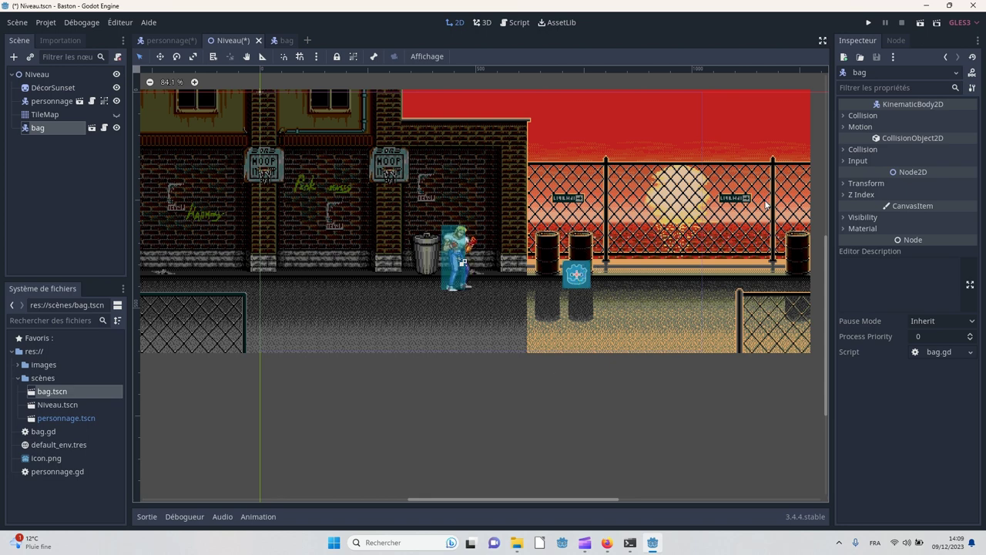
- Run the level, walk the fighter to the bag and punch it, then close the game
{"action": "left_click", "coordinate": [921, 23]}
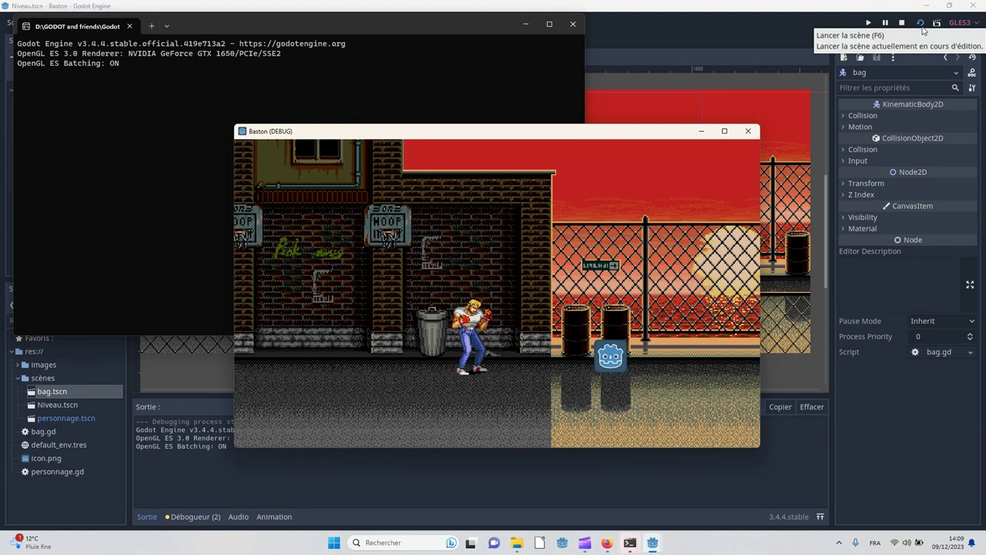
{"action": "key", "text": "Down"}
{"action": "key", "text": "Right"}
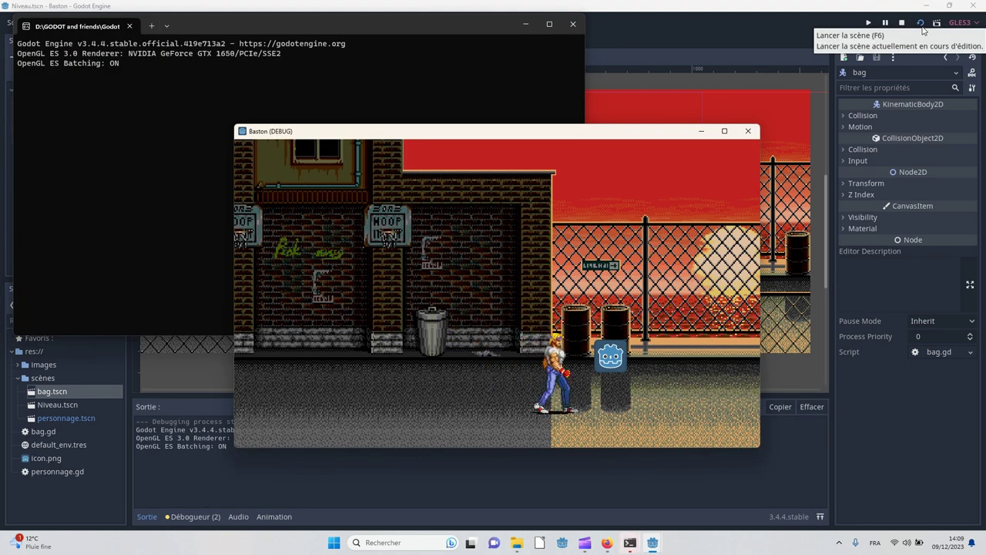
{"action": "key", "text": "space"}
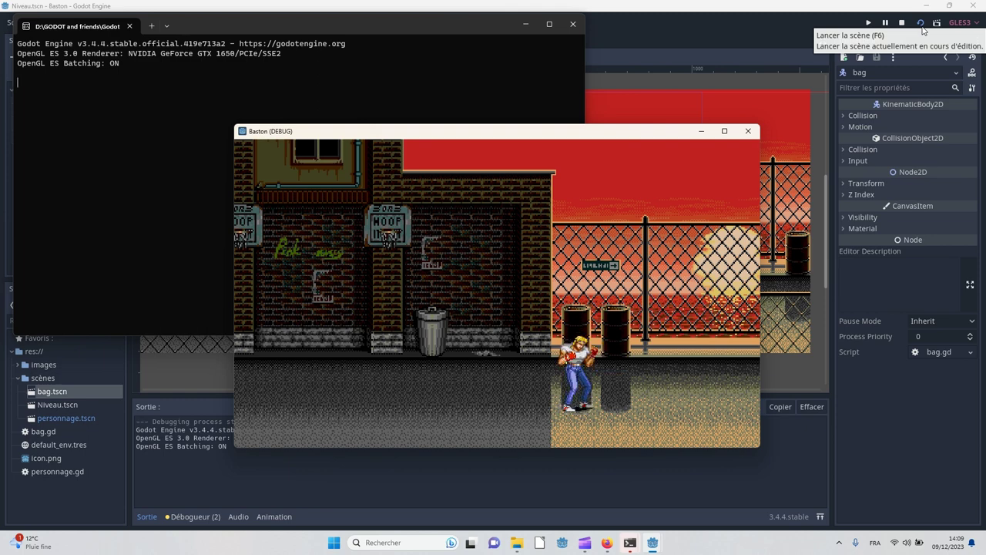
{"action": "key", "text": "Left"}
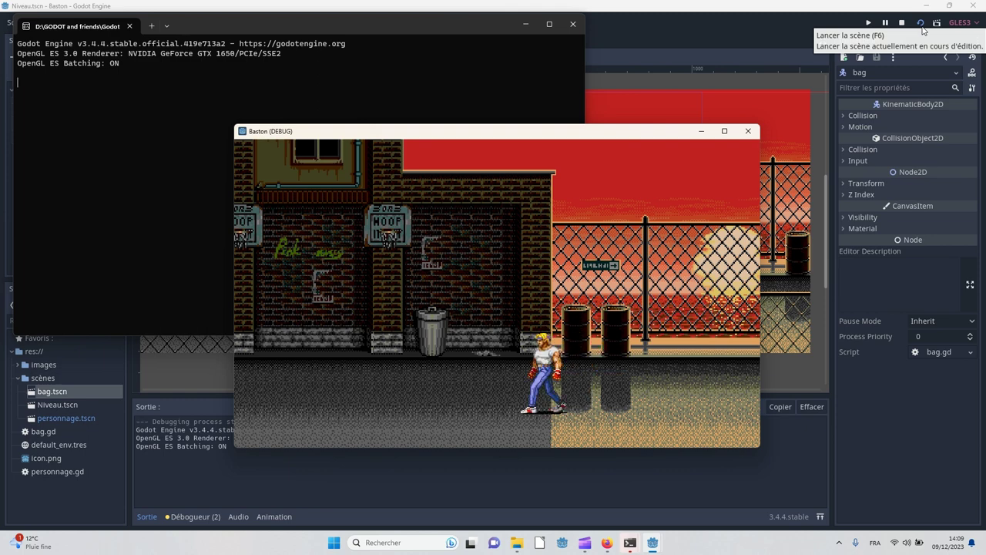
{"action": "key", "text": "Right"}
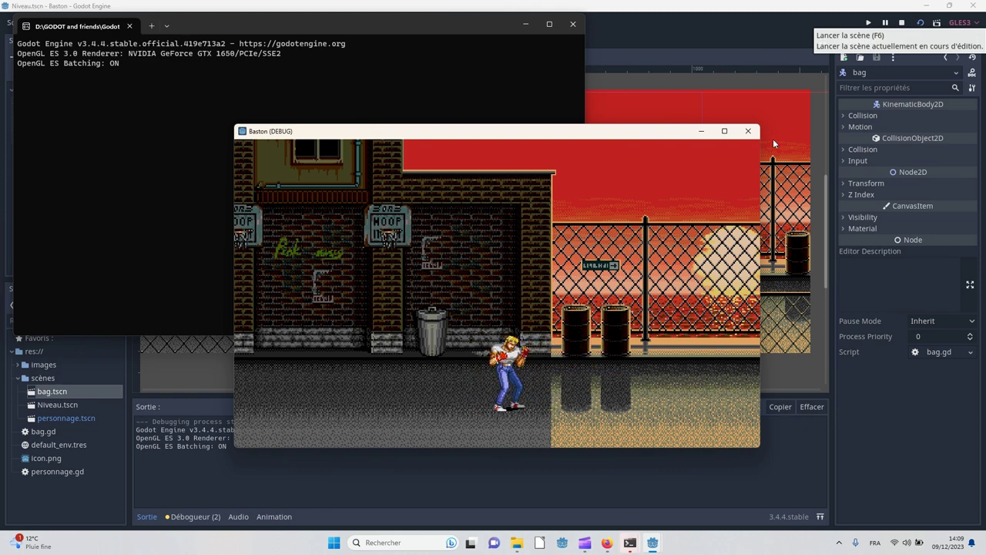
{"action": "left_click", "coordinate": [758, 132]}
- Relaunch the level, walk back to the bag and punch it again to make it vanish
{"action": "left_click", "coordinate": [920, 22]}
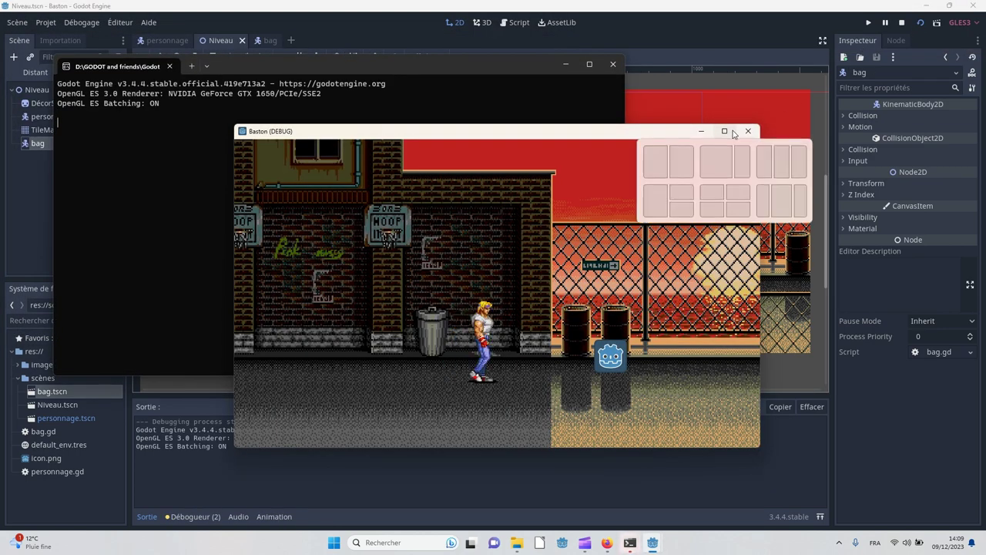
{"action": "key", "text": "Right"}
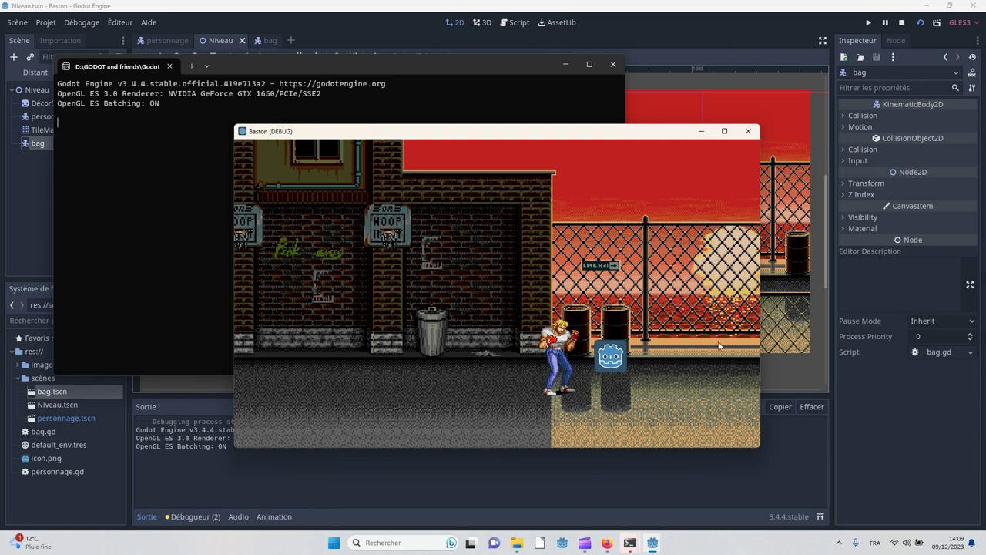
{"action": "key", "text": "Right"}
{"action": "key", "text": "Down"}
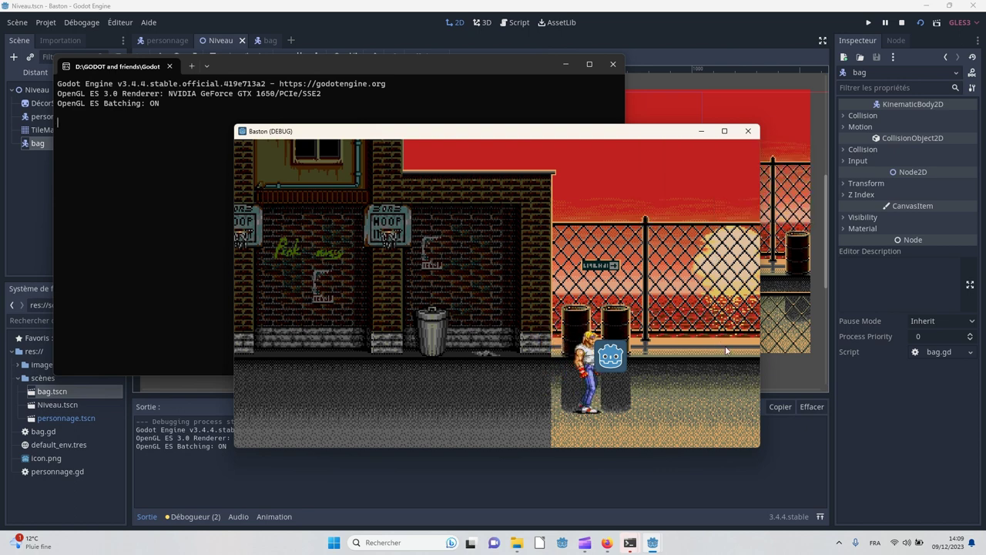
{"action": "key", "text": "Down"}
{"action": "key", "text": "Right"}
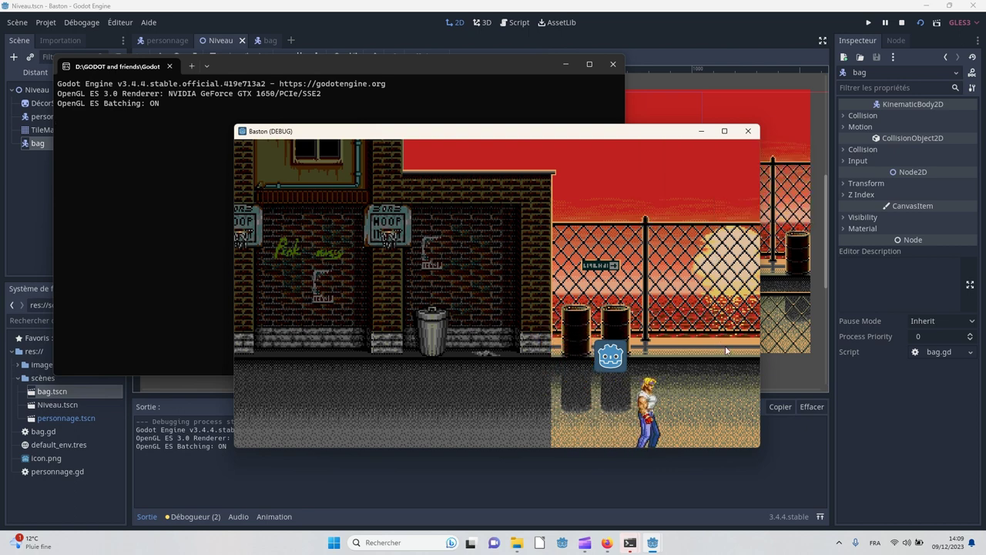
{"action": "key", "text": "Left"}
{"action": "key", "text": "Up"}
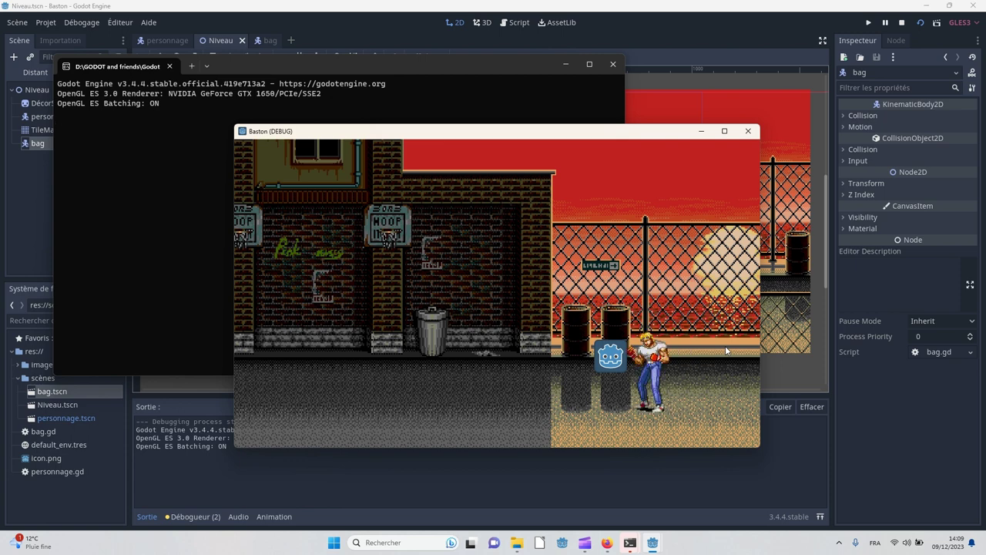
{"action": "key", "text": "space"}
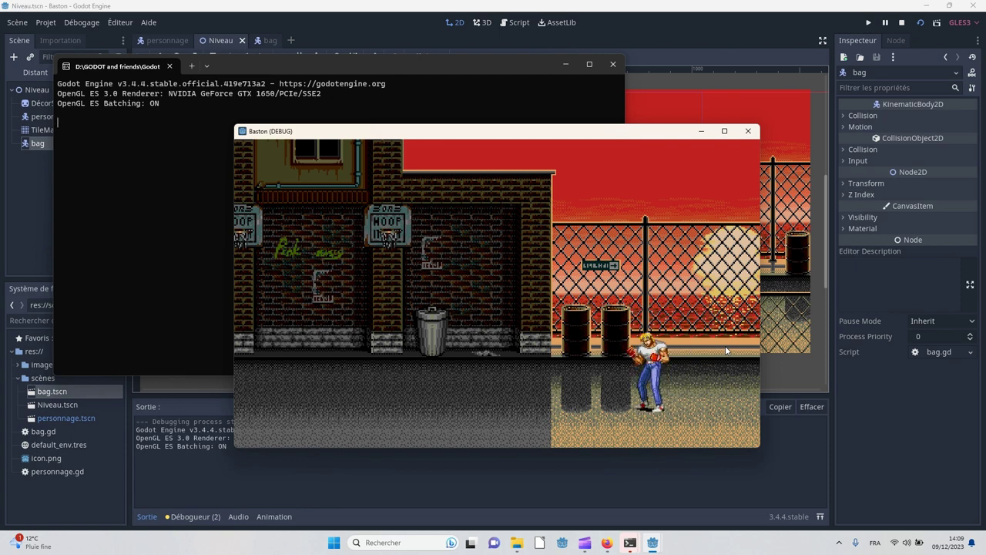